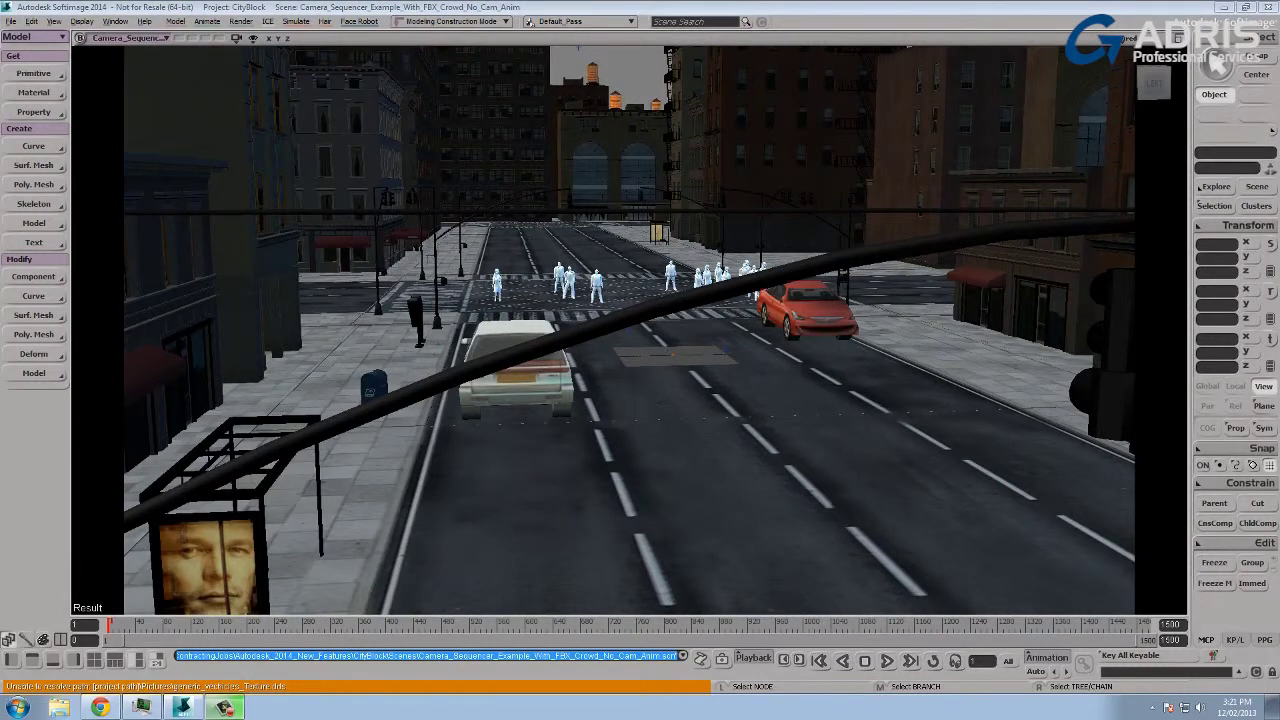
Switch the interface to the Camera Sequencer layout
click(54, 21)
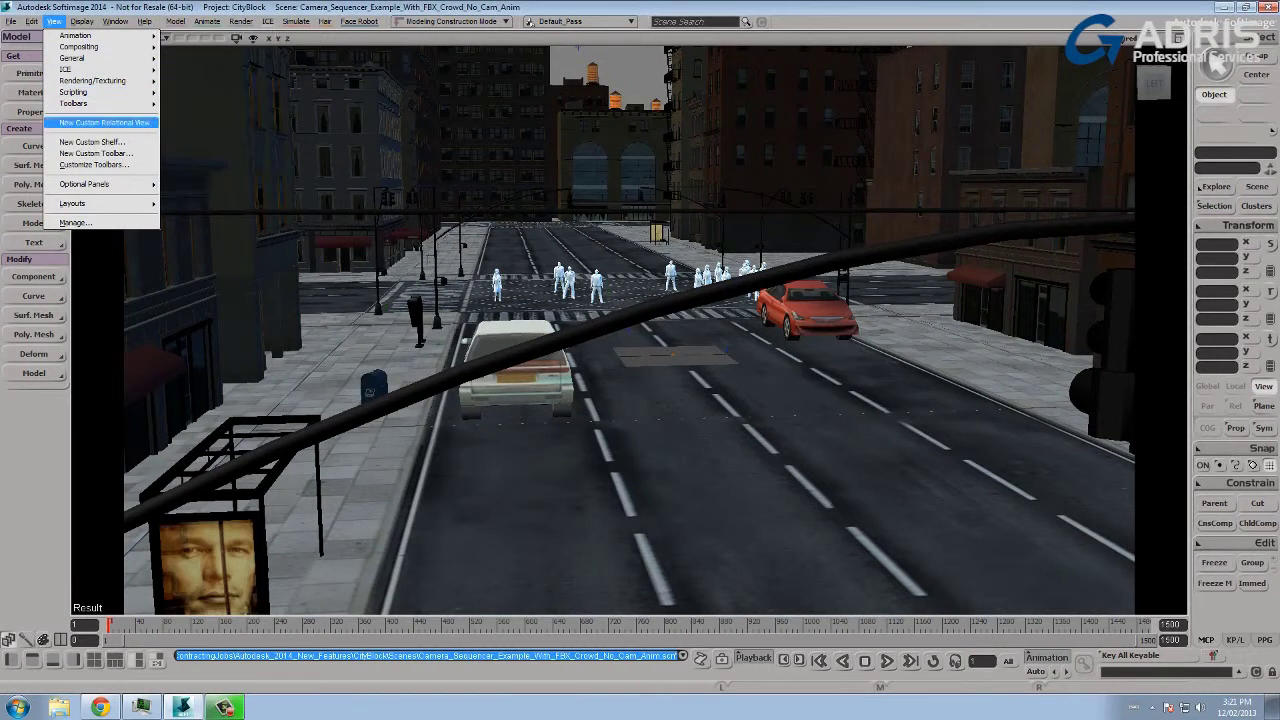
mouse_move(100, 203)
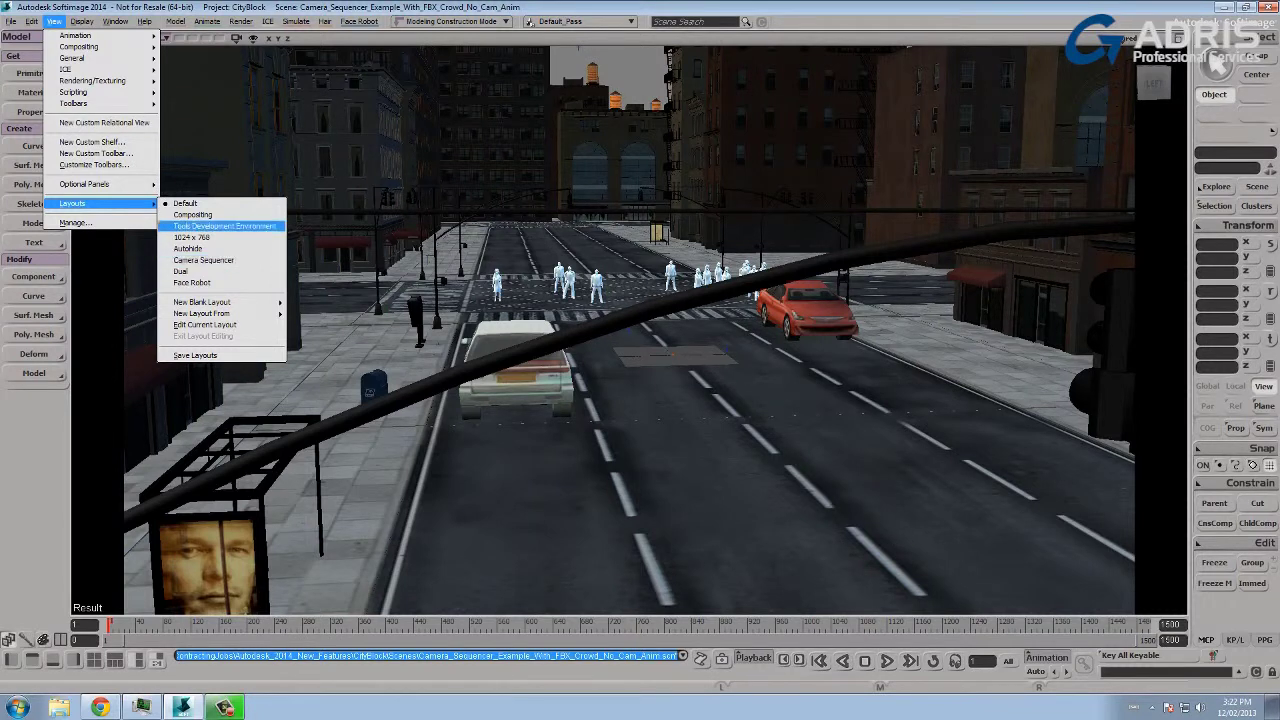
mouse_move(90, 35)
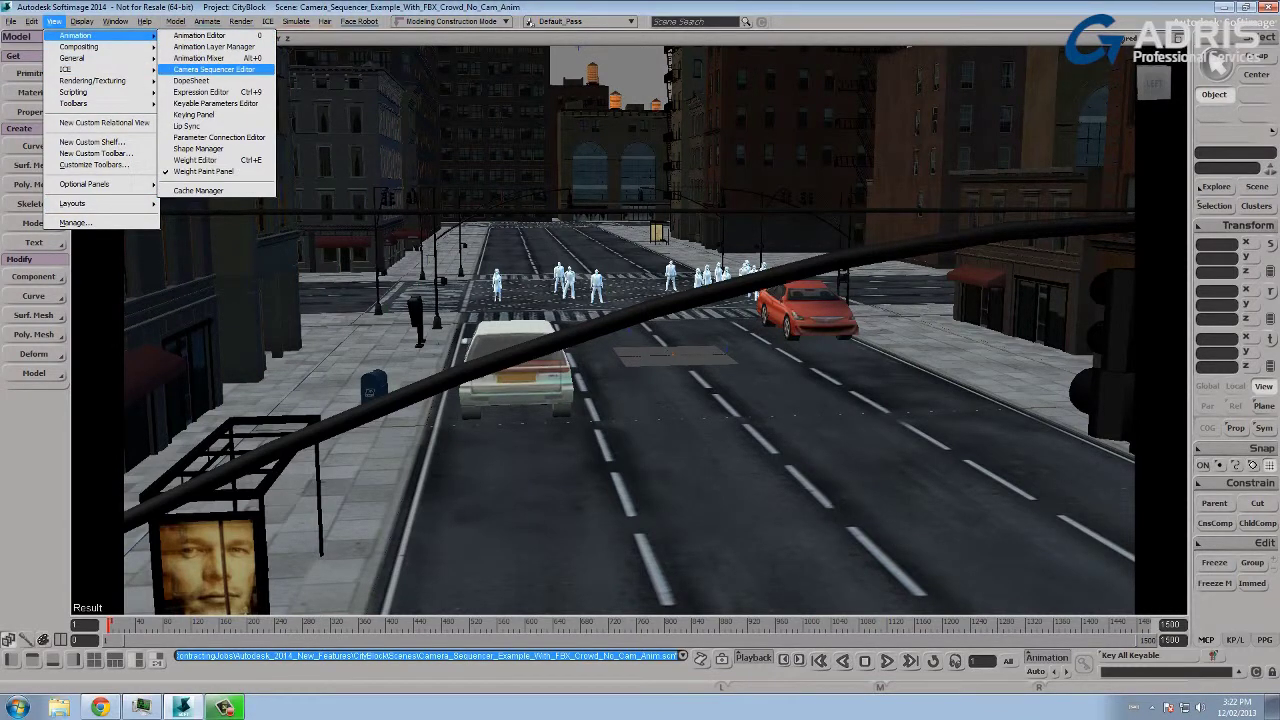
mouse_move(75, 103)
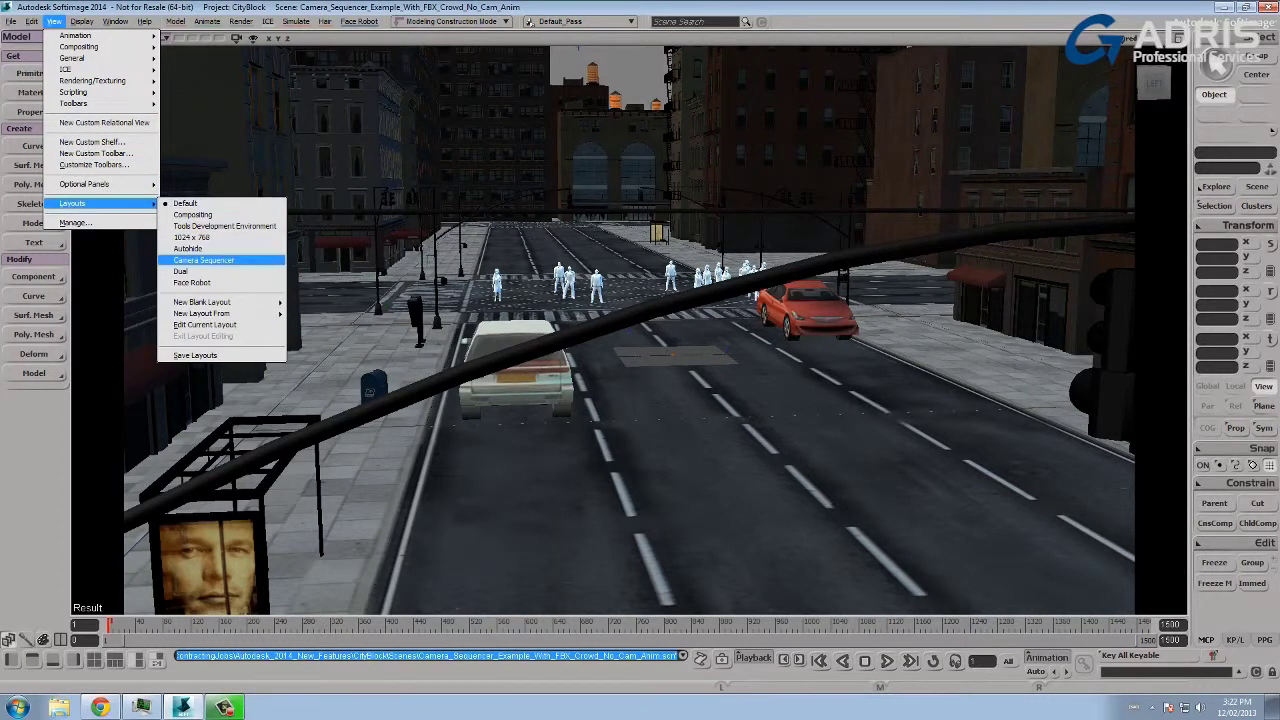
click(203, 260)
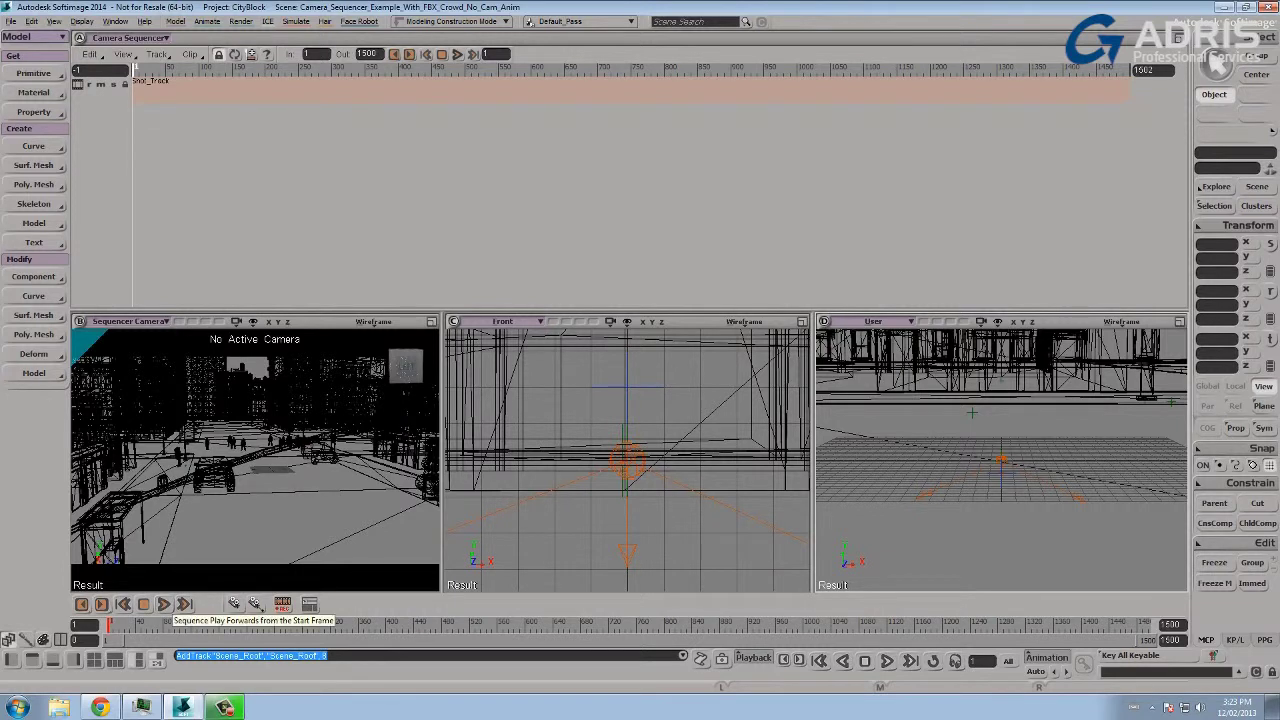
Examine the cameras in the scene hierarchy under Camera_Sequencer_Example, expanding each camera root and the telephoto root
key(8)
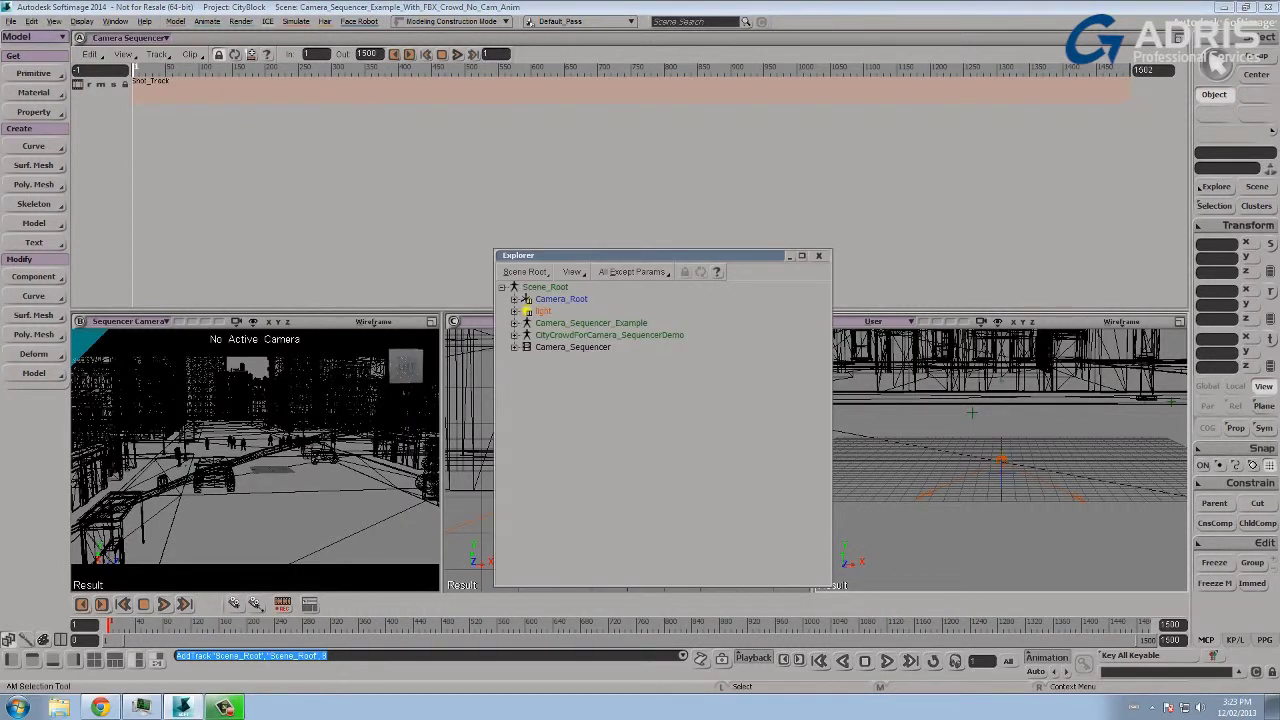
drag(640, 255, 929, 95)
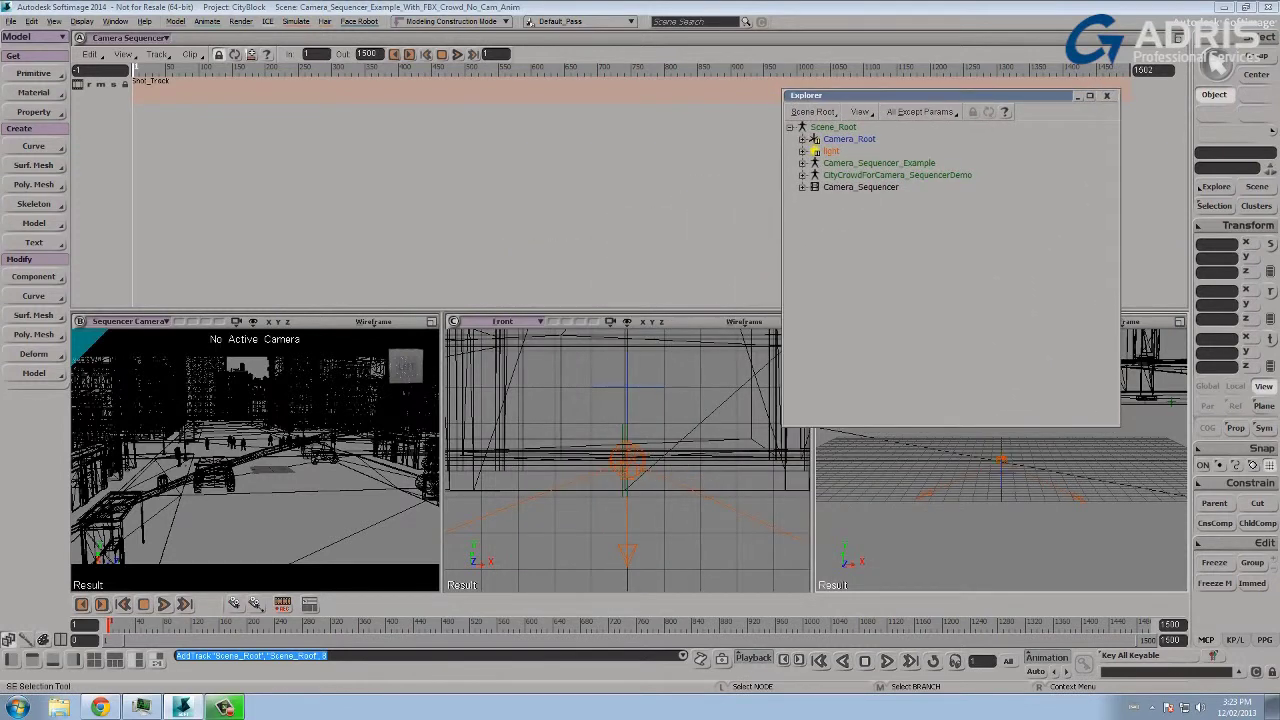
click(802, 175)
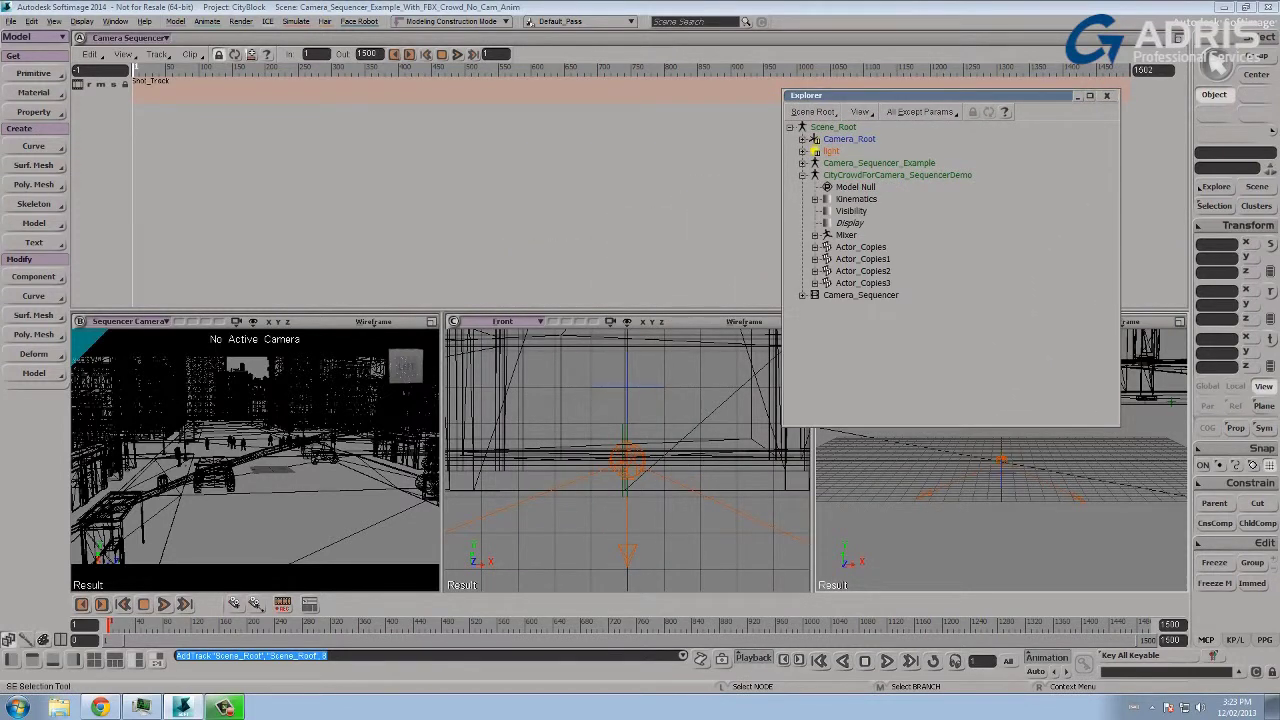
click(802, 163)
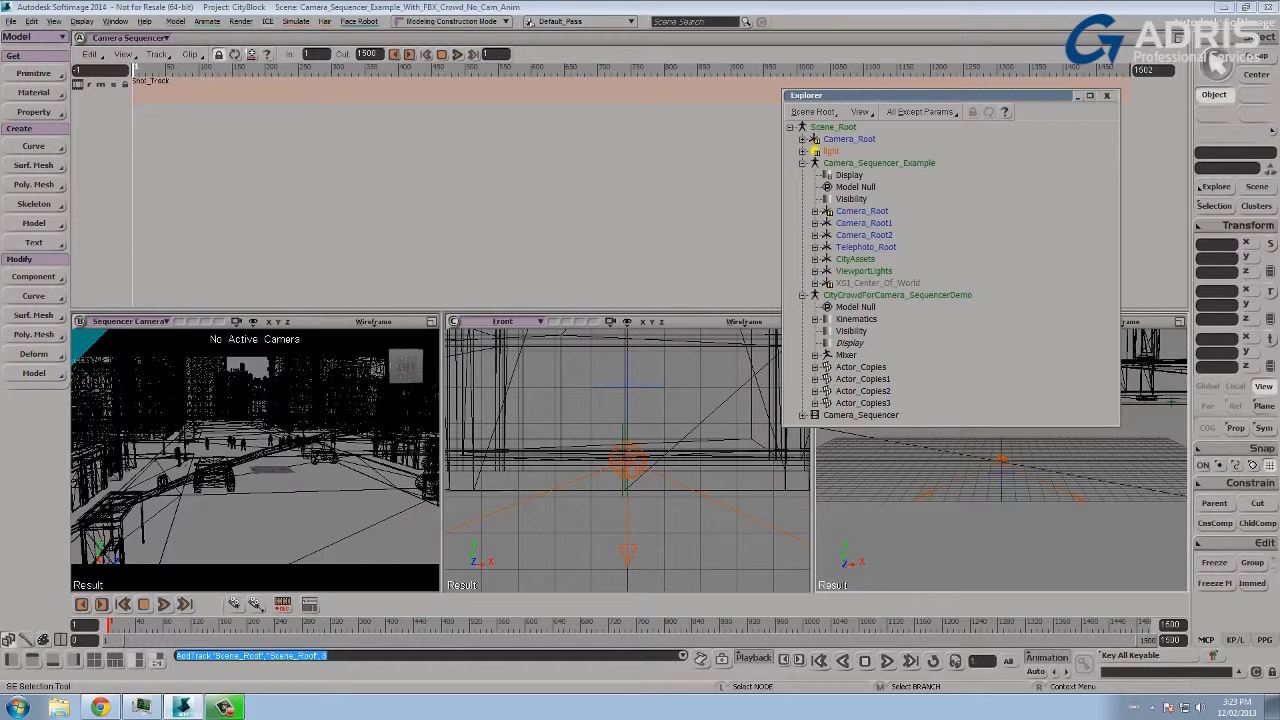
click(814, 247)
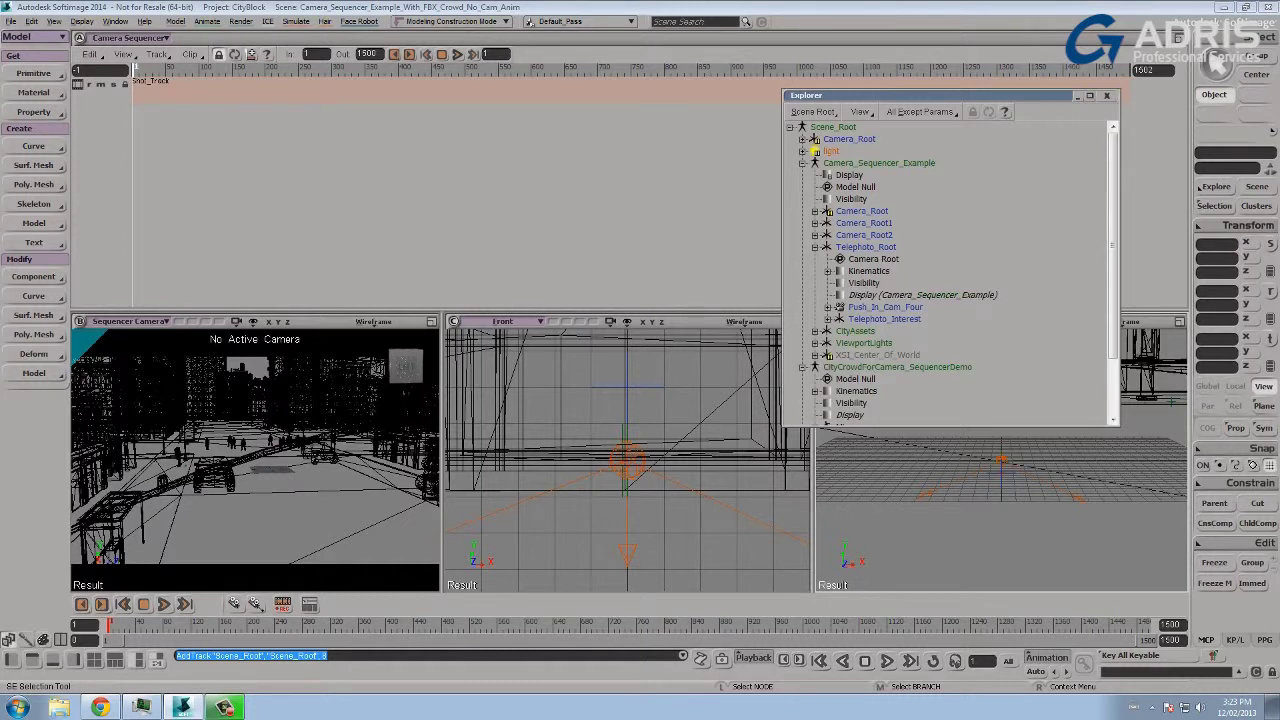
click(814, 235)
click(814, 223)
click(814, 211)
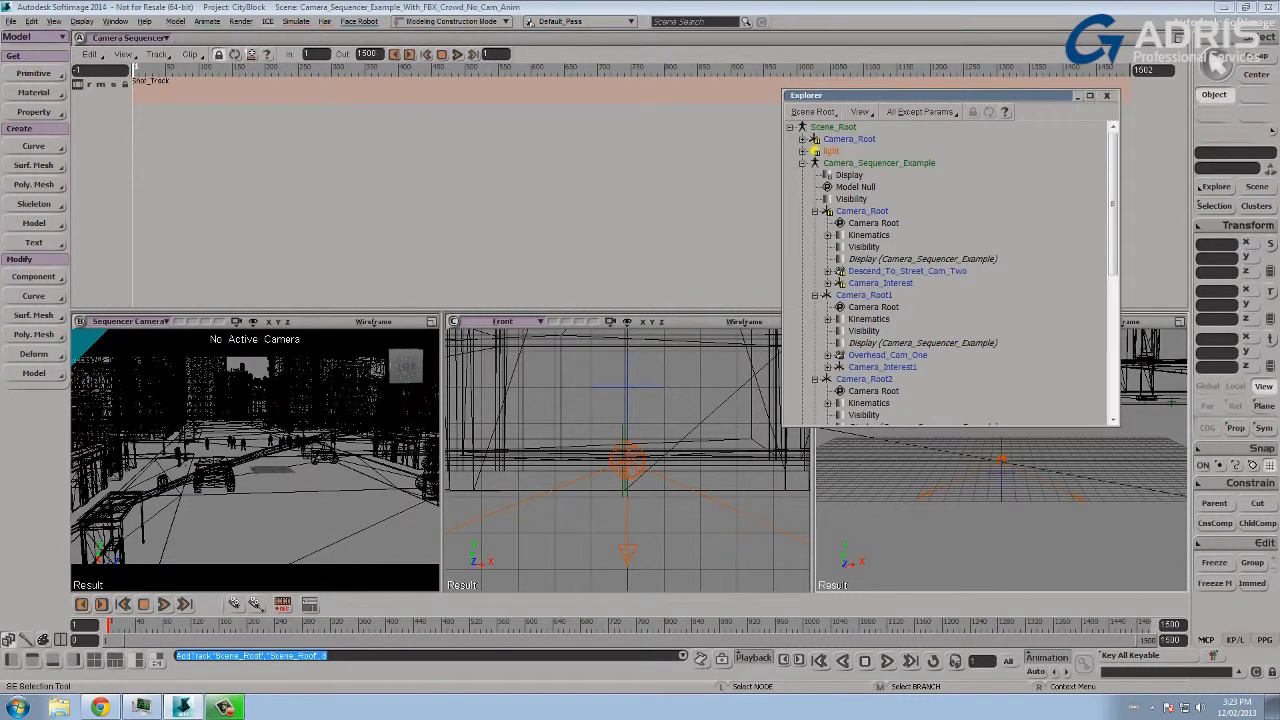
scroll(950, 270, down, 3)
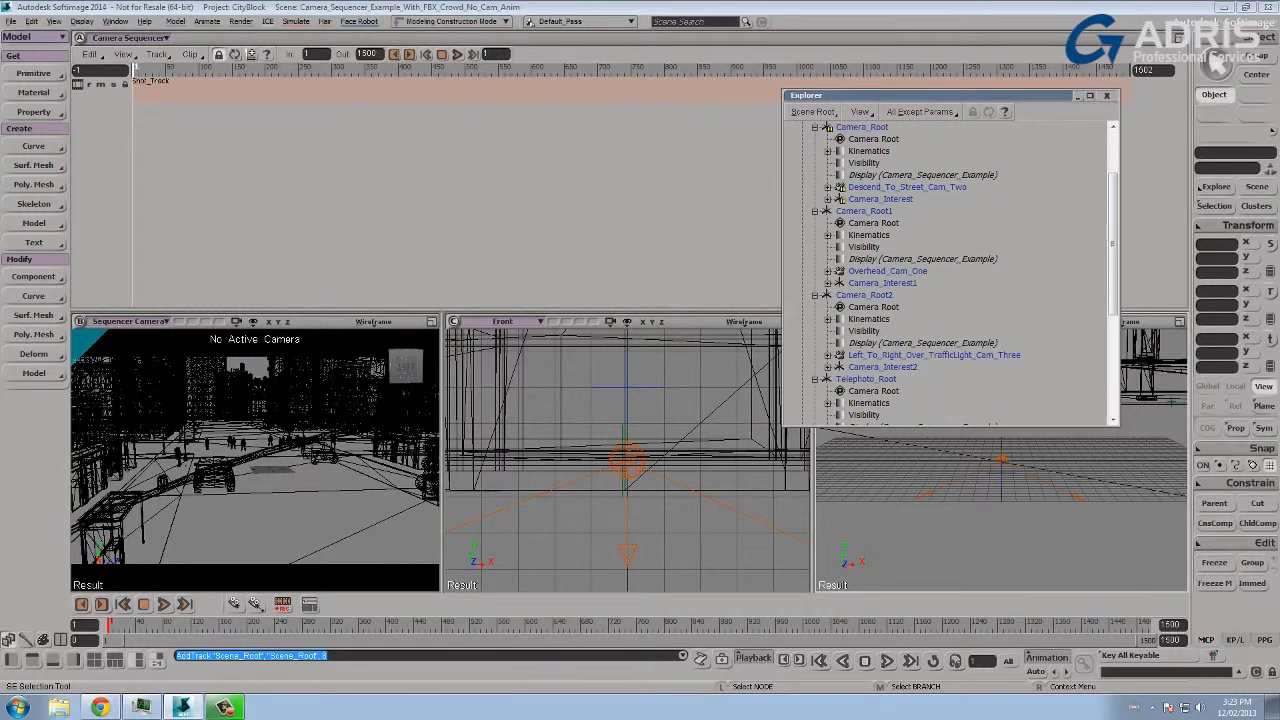
scroll(950, 270, down, 3)
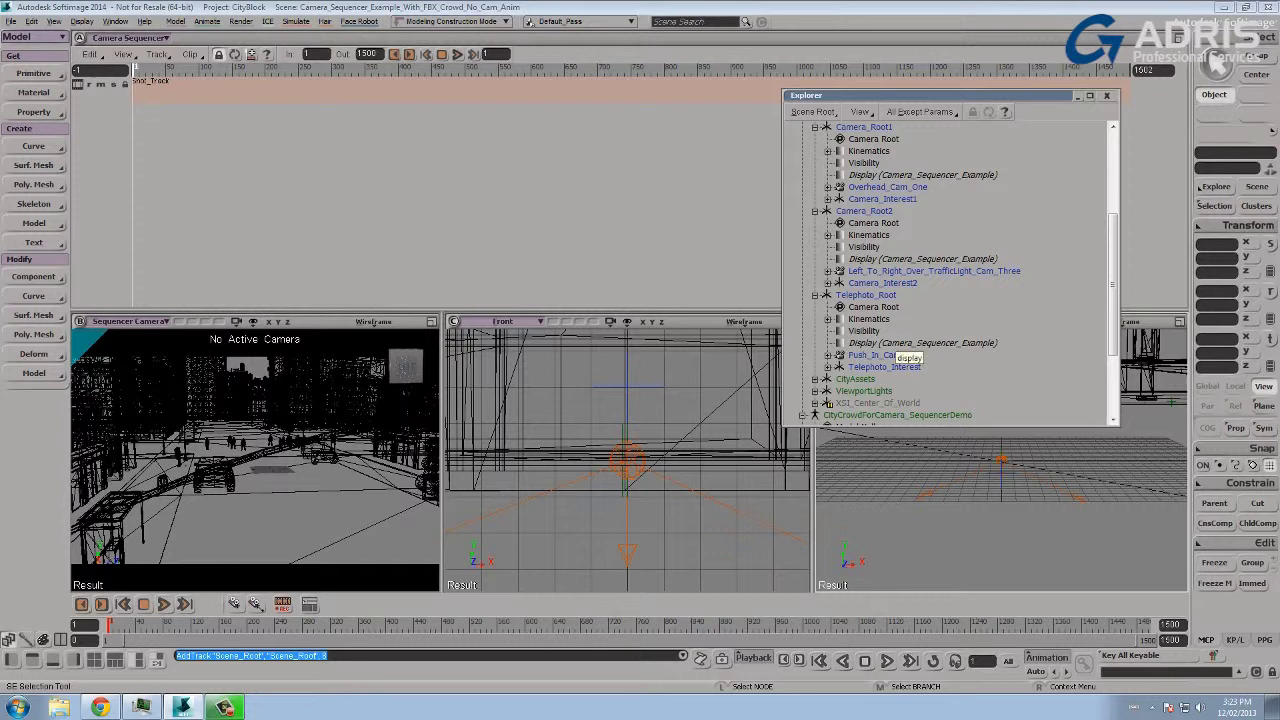
click(1107, 96)
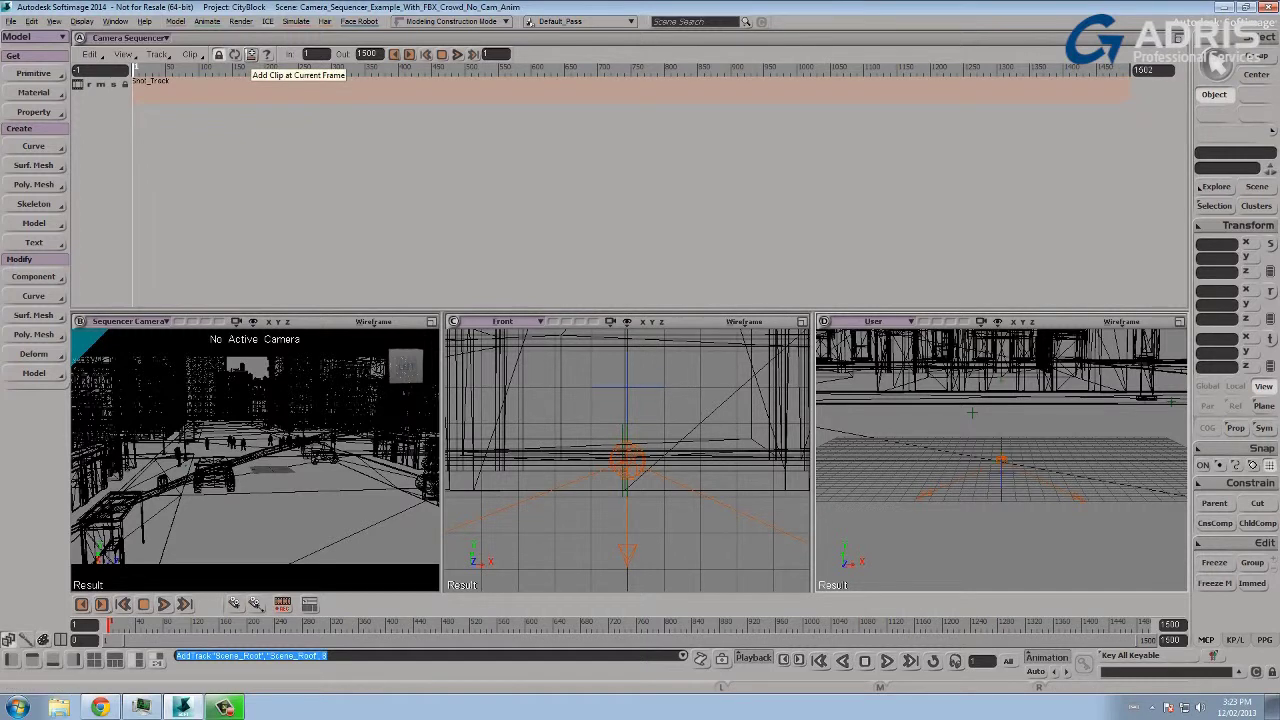
Add a shot clip at the current frame of the shot track and show Overhead_Cam_One in the User viewport
click(234, 54)
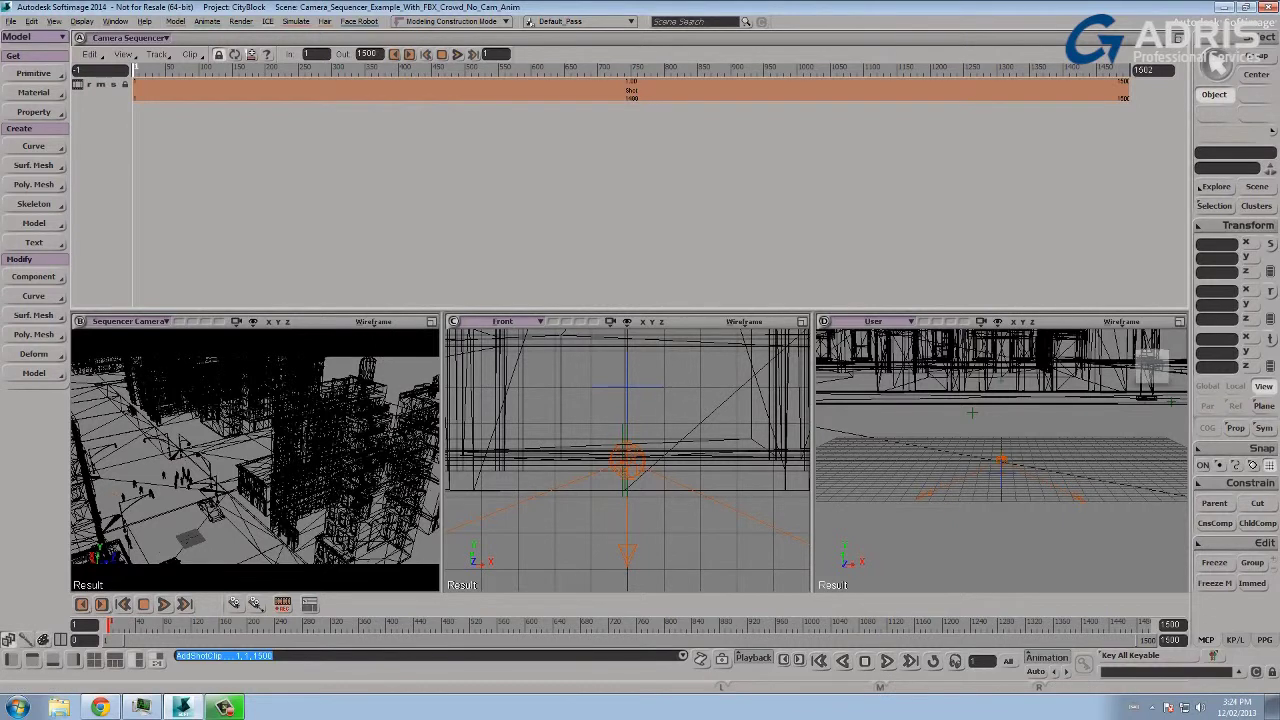
click(873, 321)
mouse_move(895, 262)
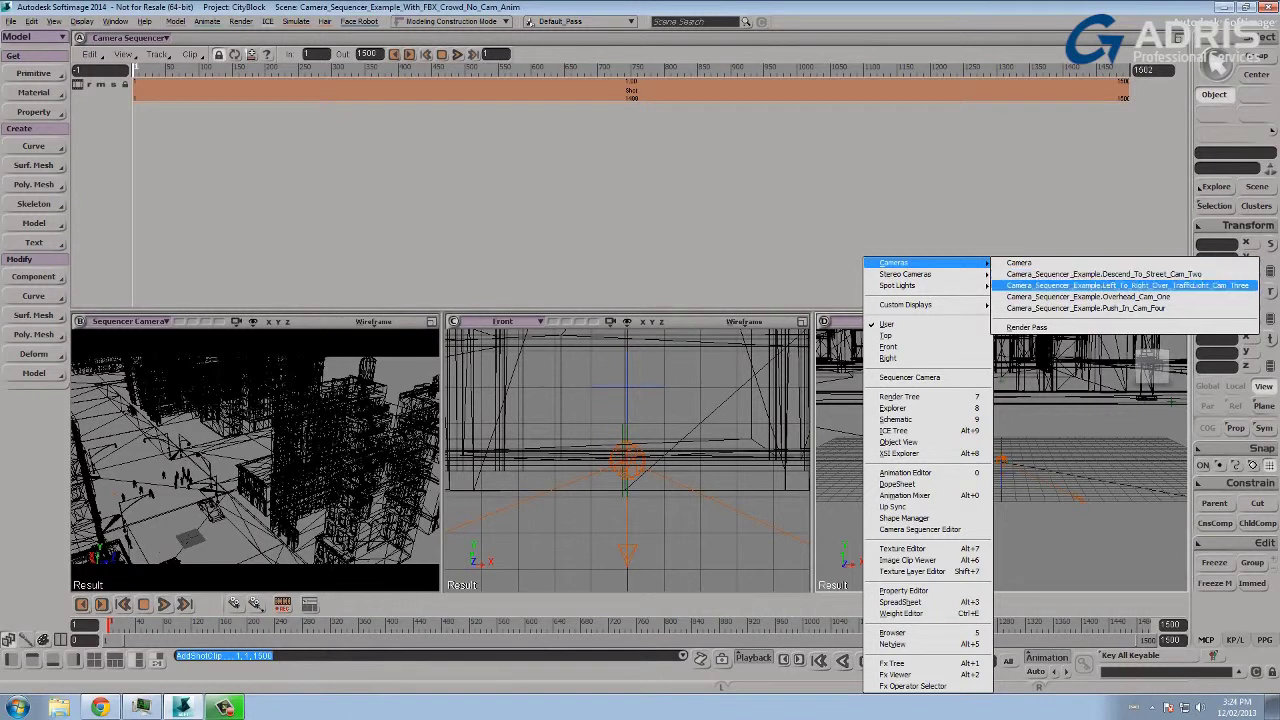
click(1088, 296)
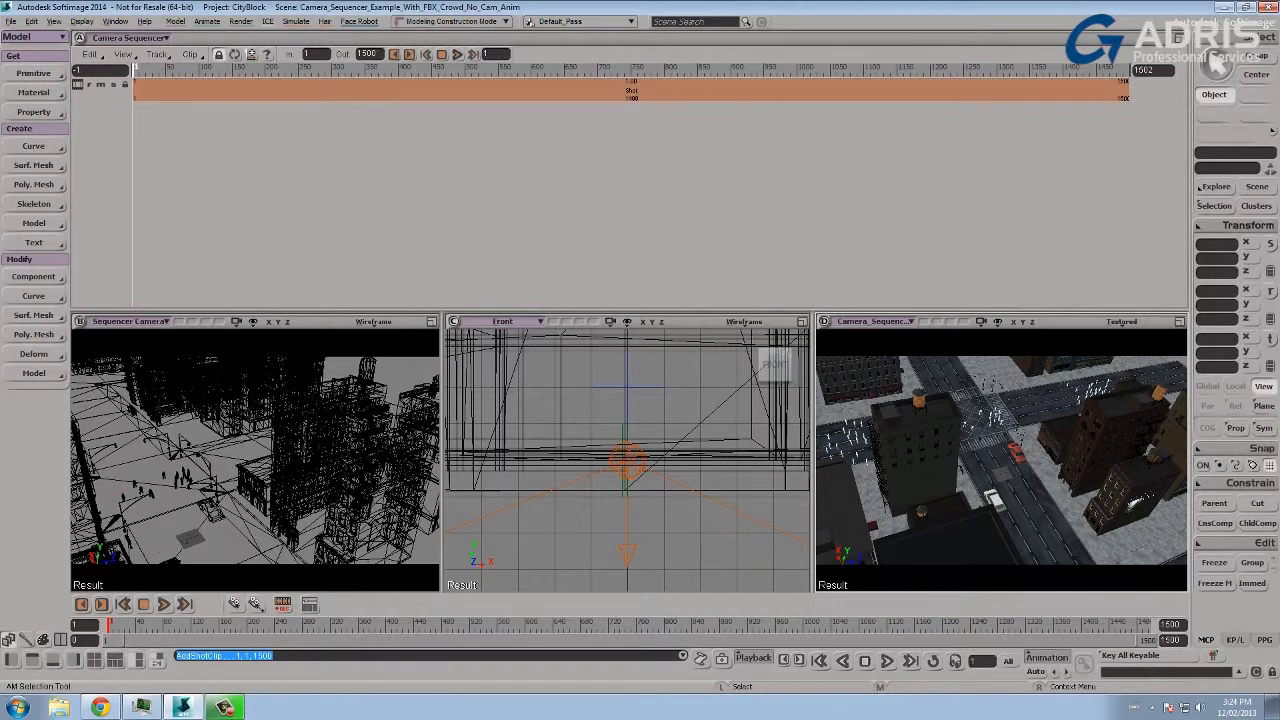
Set the new shot clip's active camera to Camera_Sequencer_Example.Overhead_Cam_One in its clip properties
click(632, 90)
right_click(301, 90)
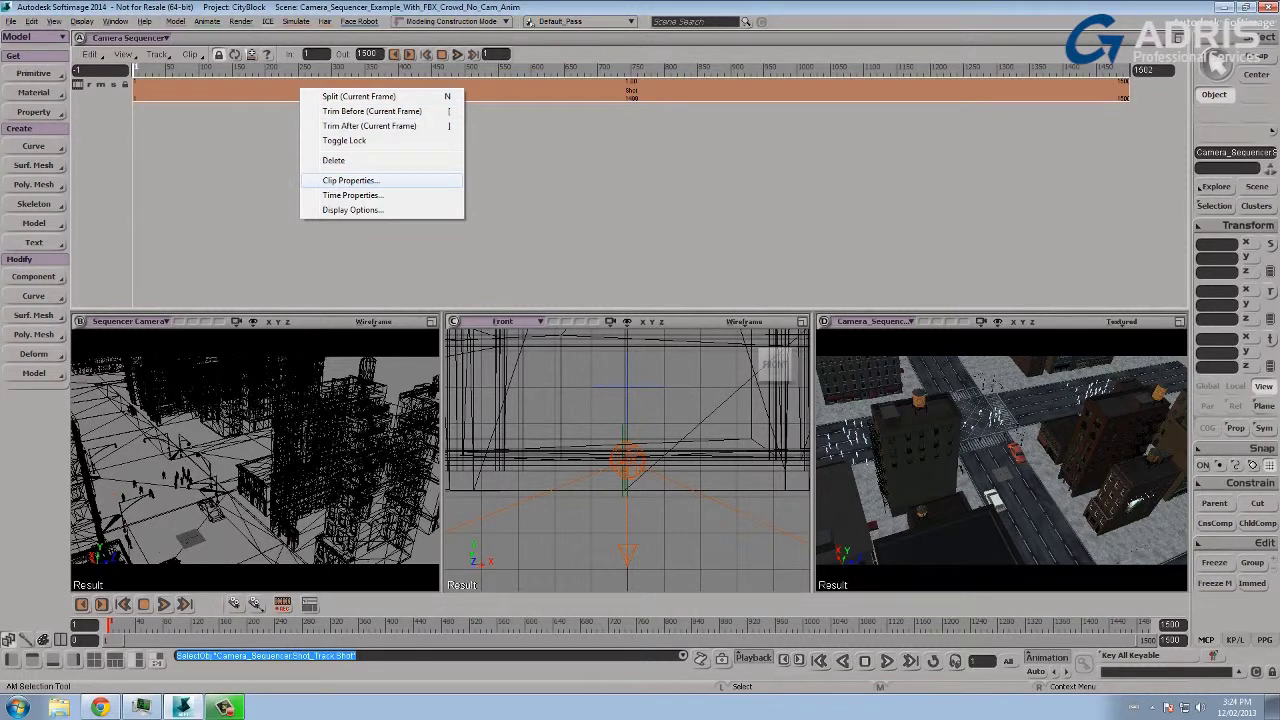
click(308, 180)
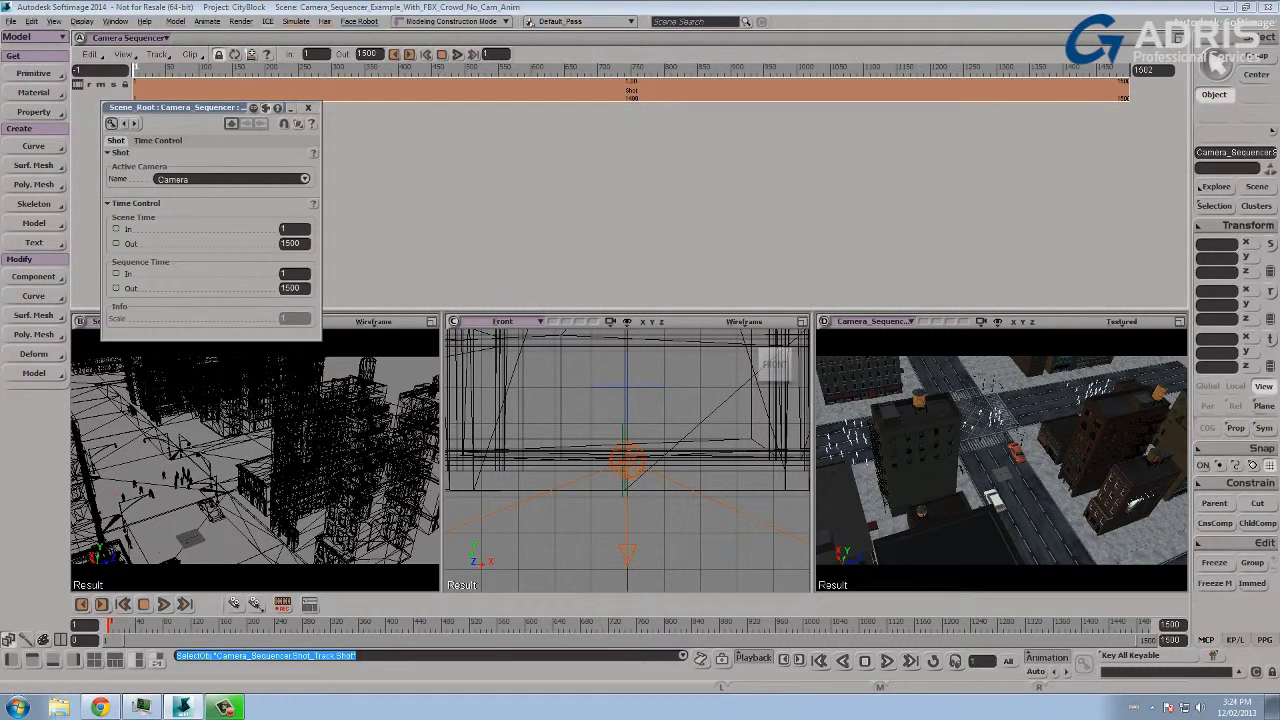
click(304, 179)
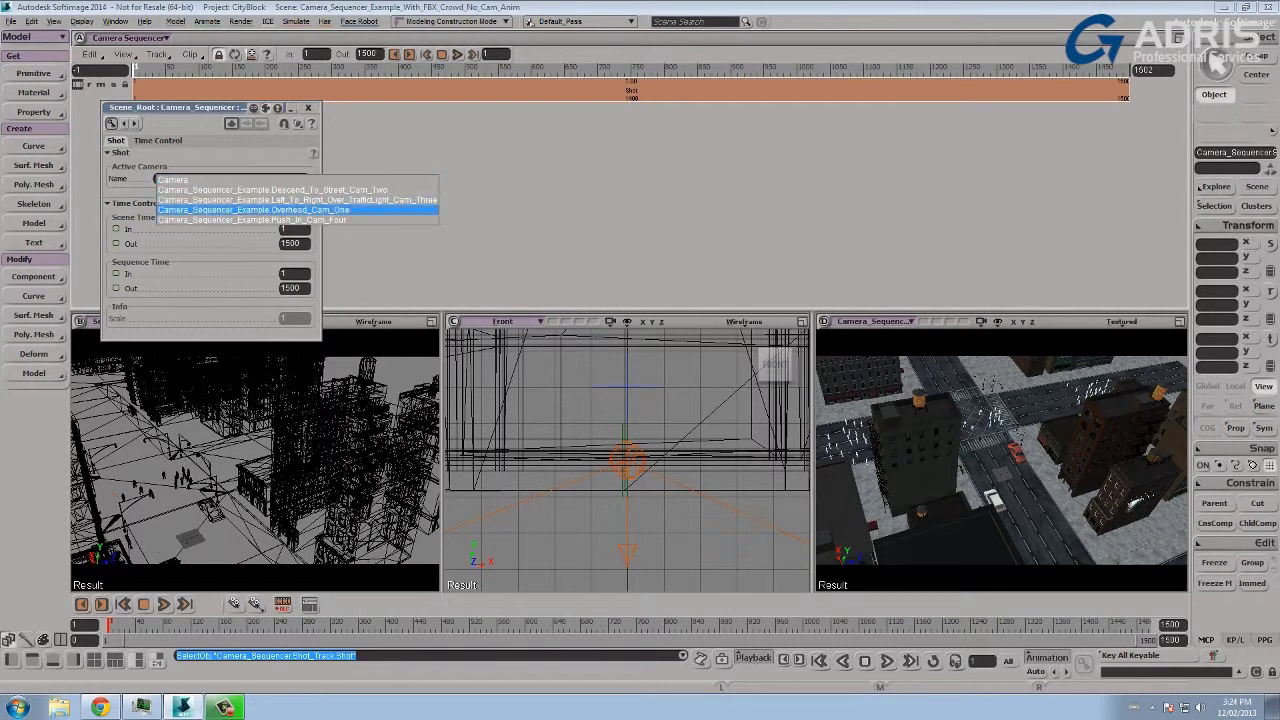
click(297, 210)
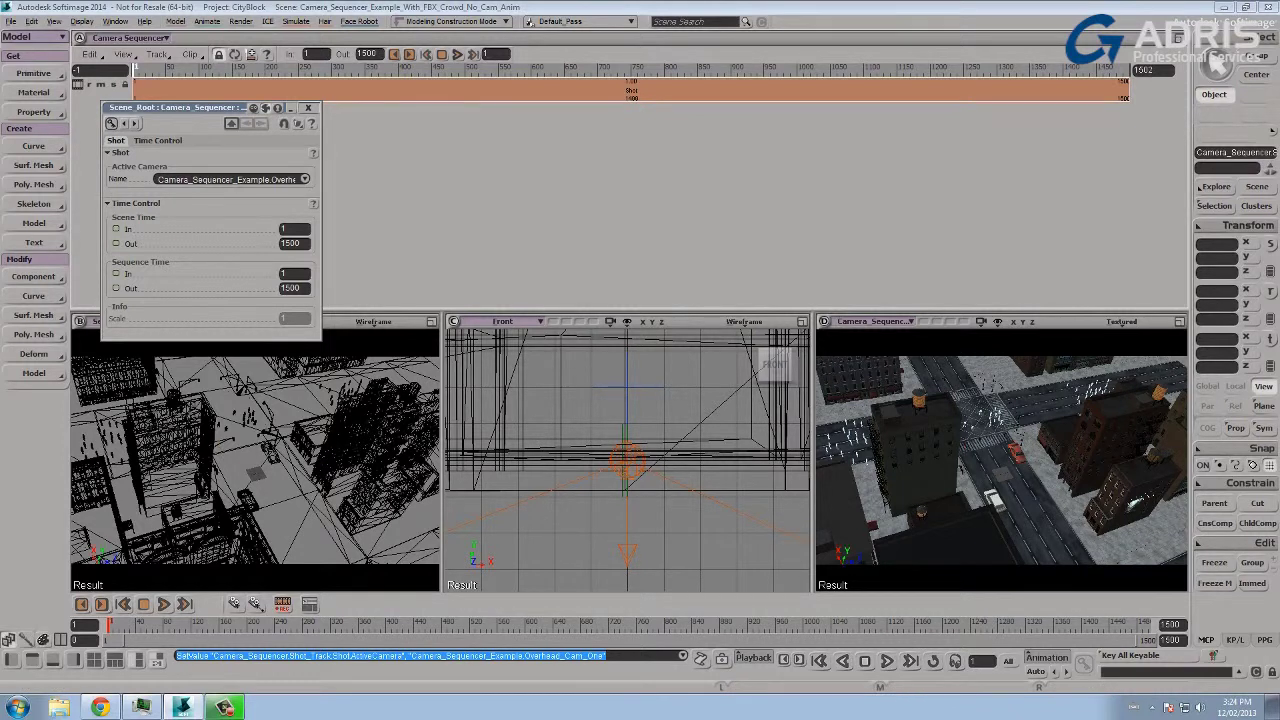
click(308, 107)
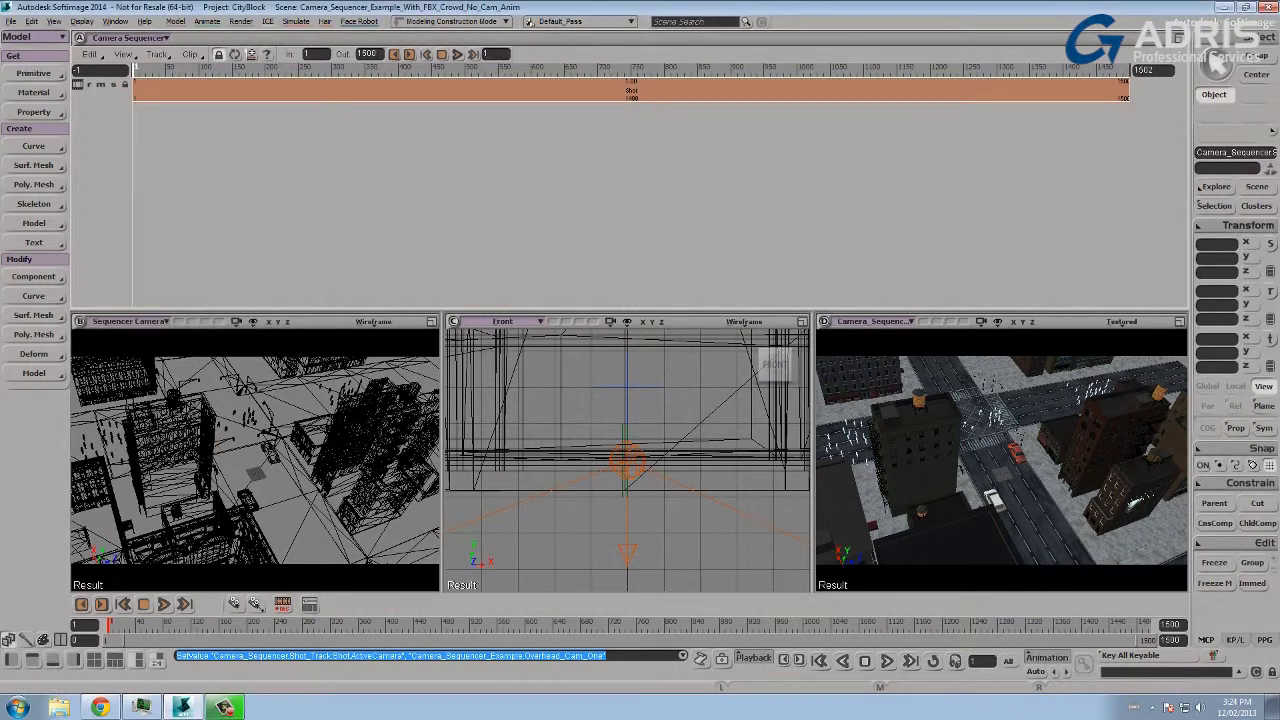
Split the shot clip at frame 199 of the sequencer timeline
drag(135, 69, 186, 69)
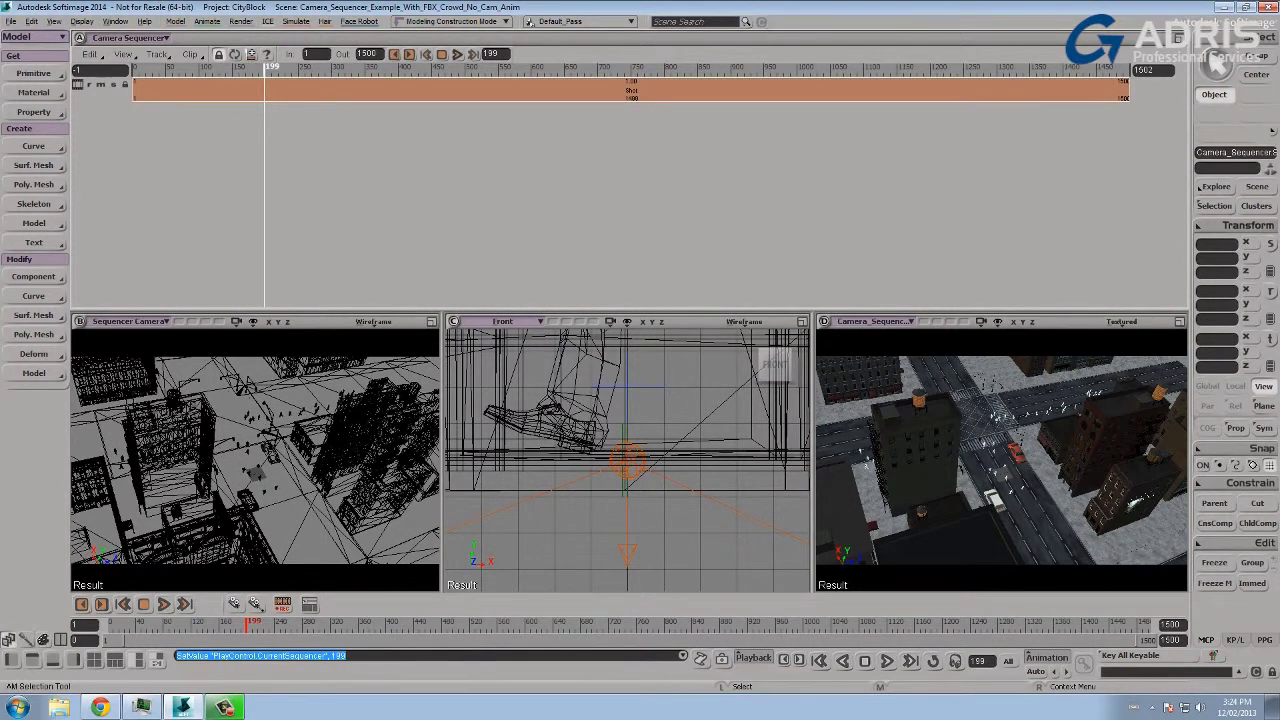
click(189, 54)
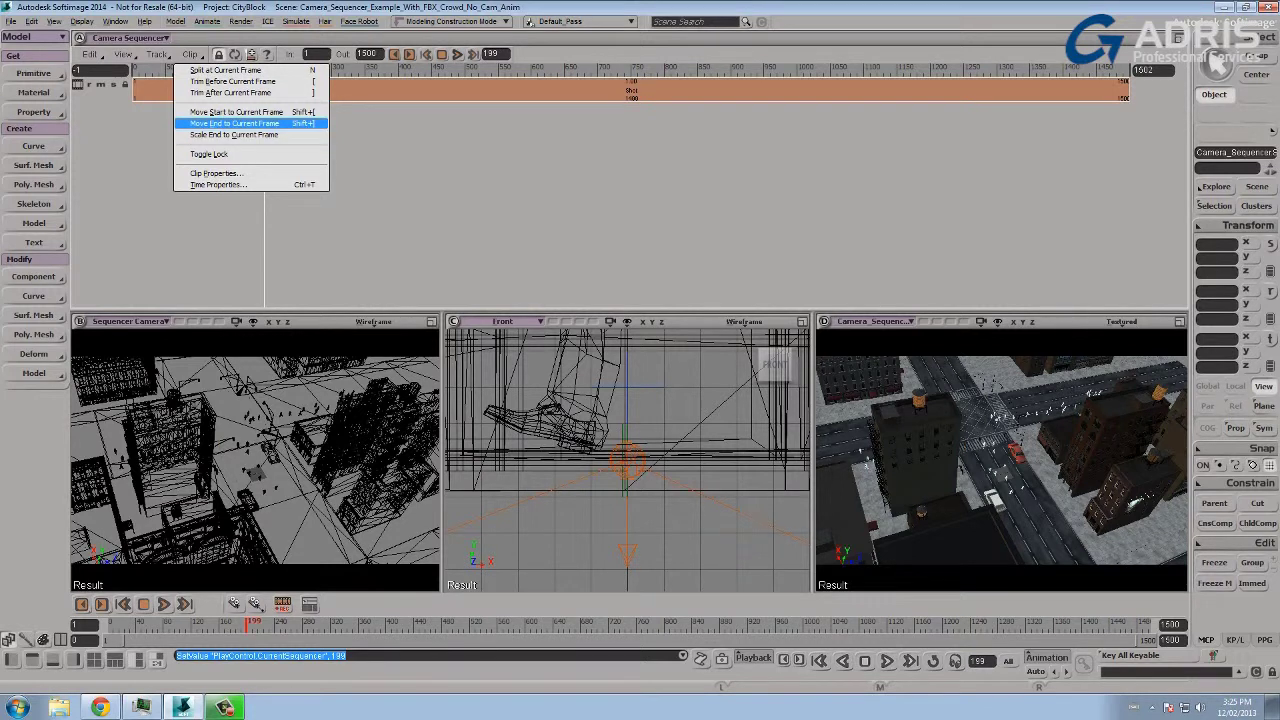
key(Escape)
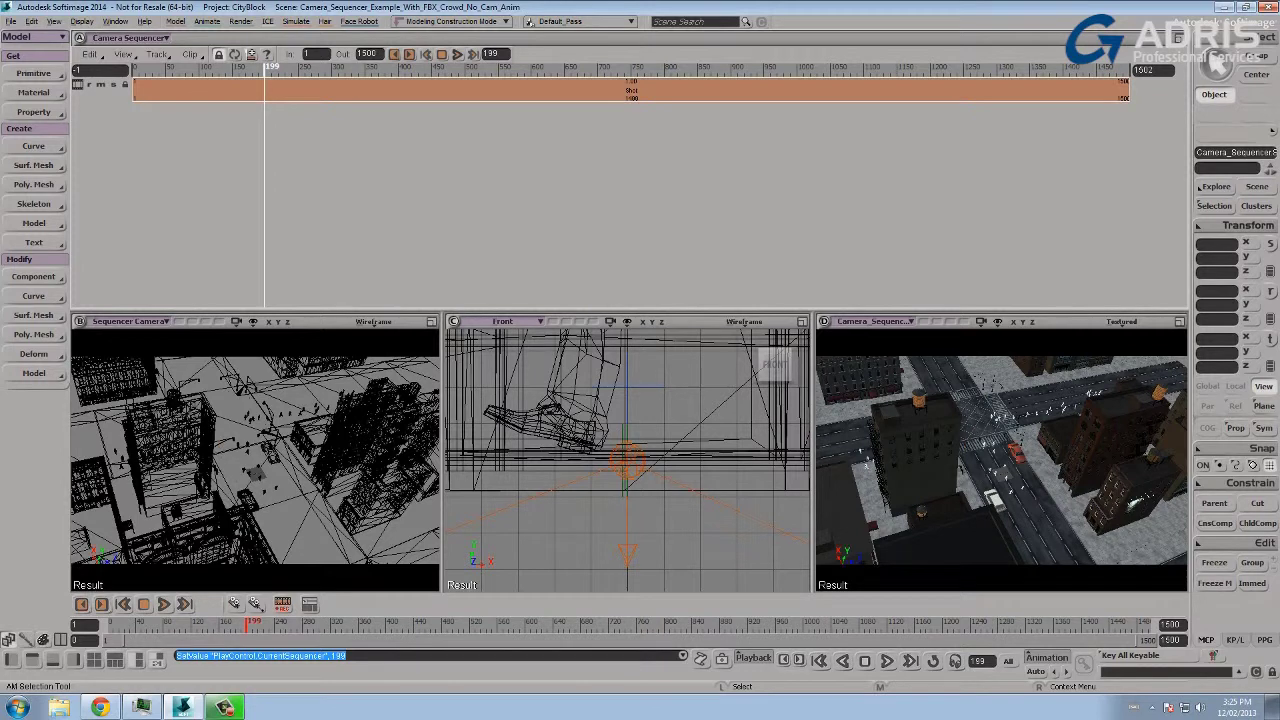
key(slash)
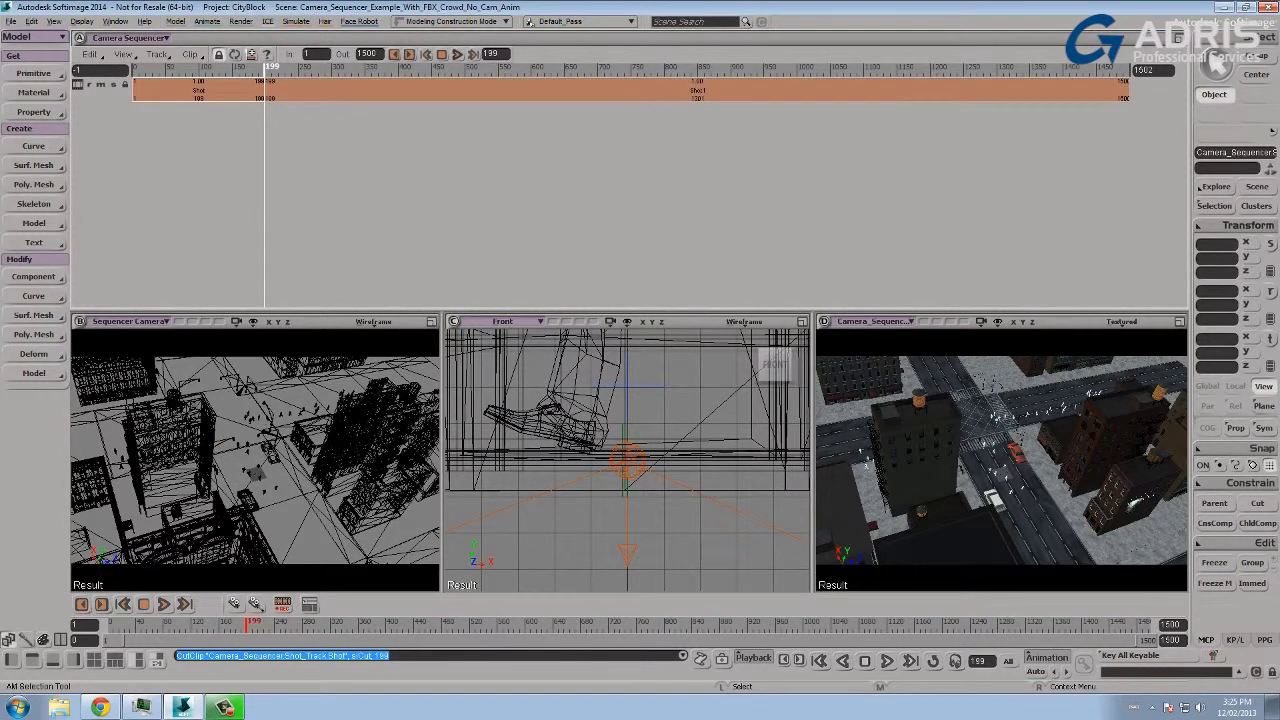
Check the active camera and the scene and sequence times in the first shot clip's properties
click(199, 90)
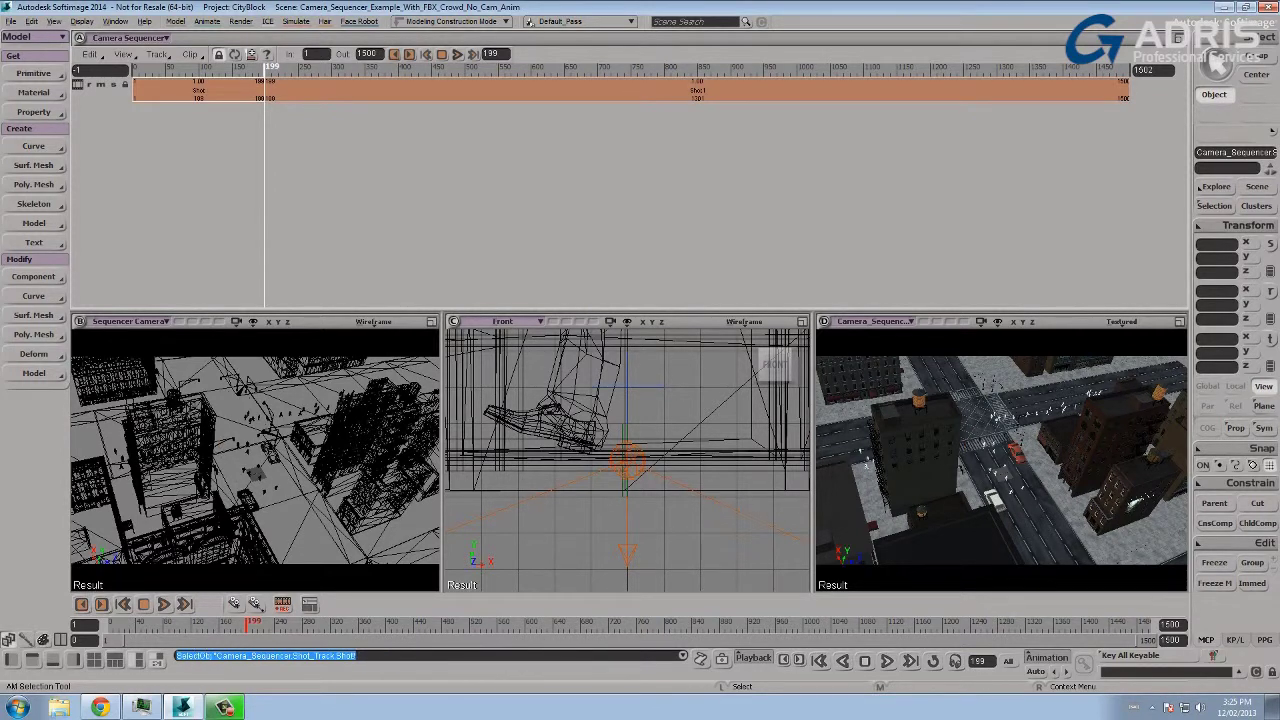
right_click(208, 88)
click(255, 177)
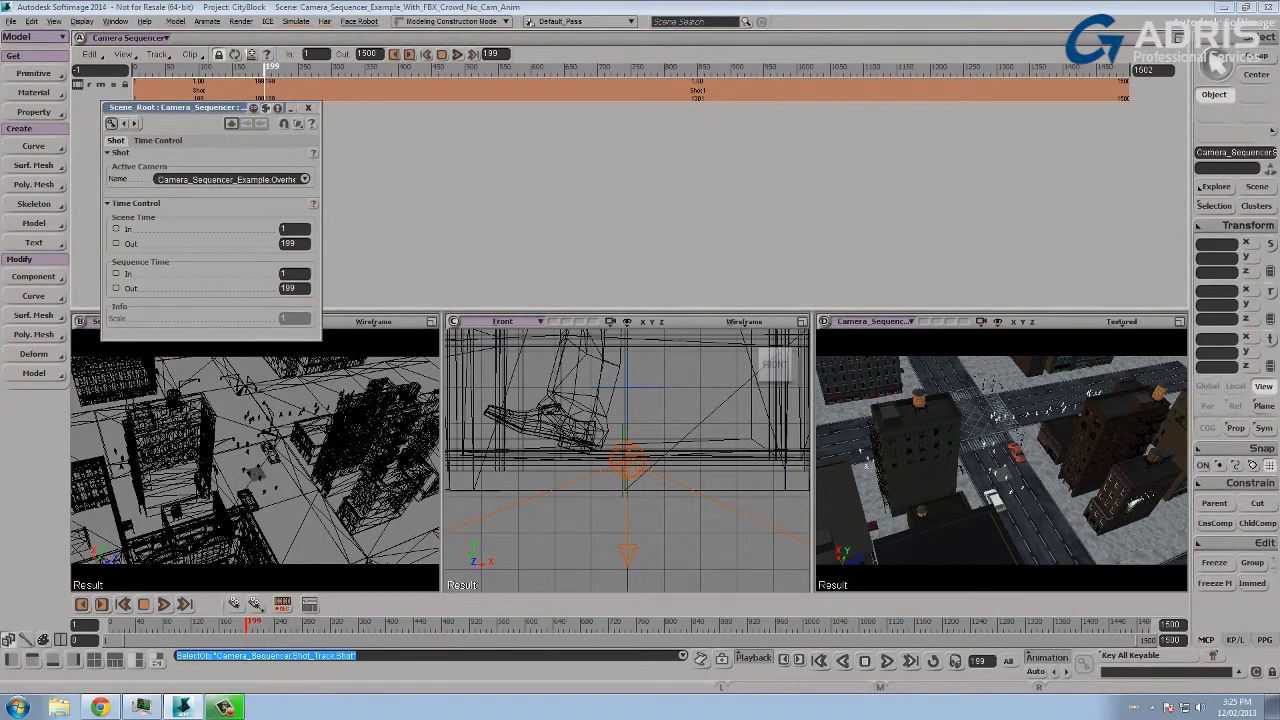
drag(321, 225, 431, 225)
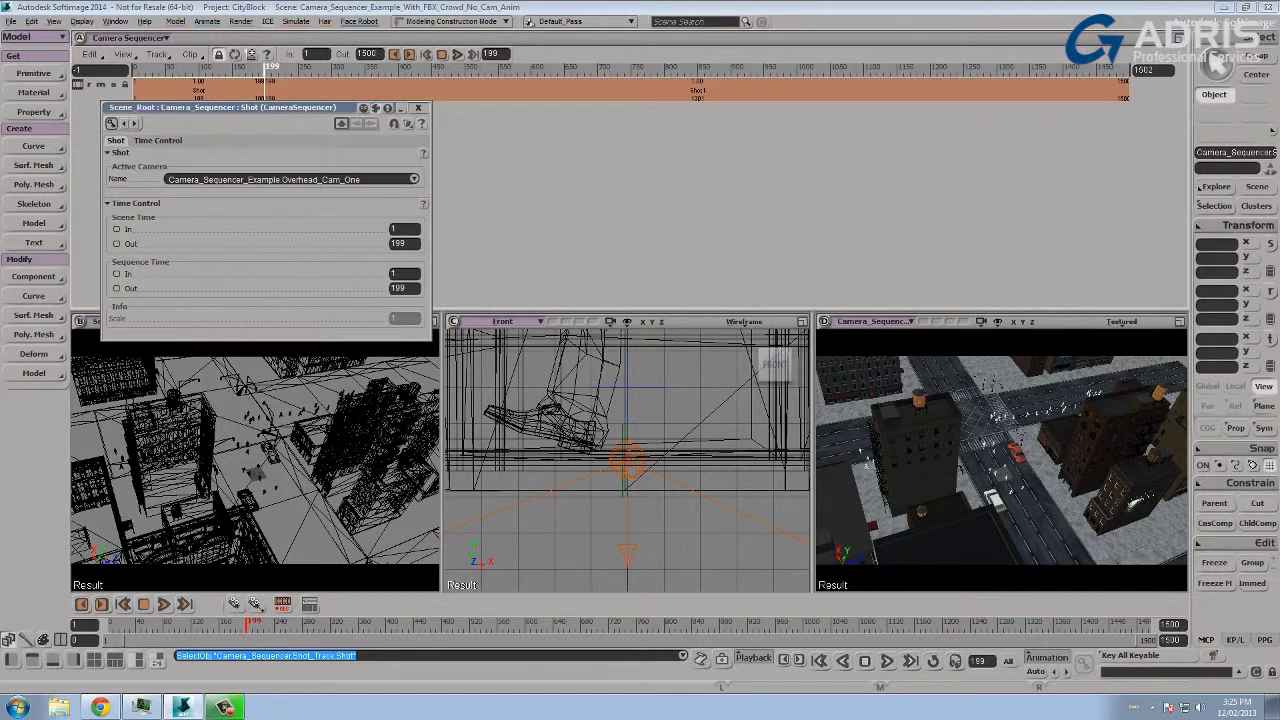
click(418, 107)
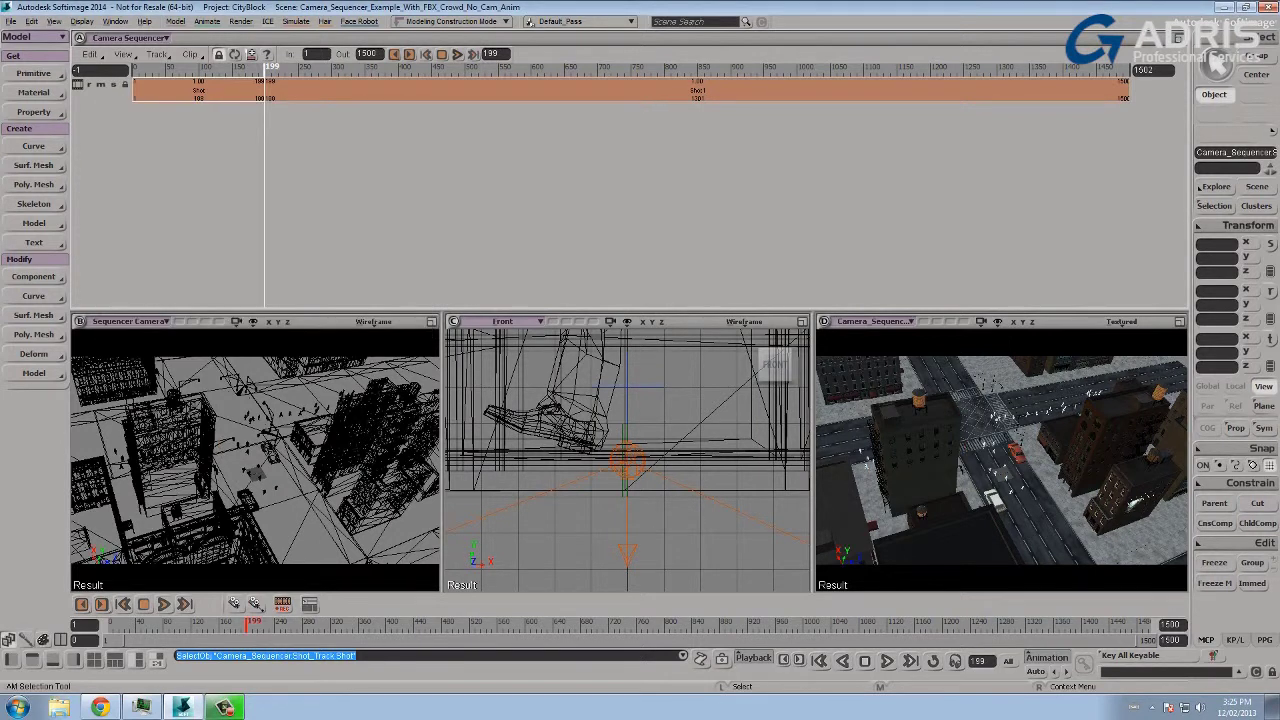
Set the second shot clip's active camera to Camera_Sequencer_Example.Descend_To_Street_Cam_Two in its clip properties
click(360, 91)
right_click(314, 88)
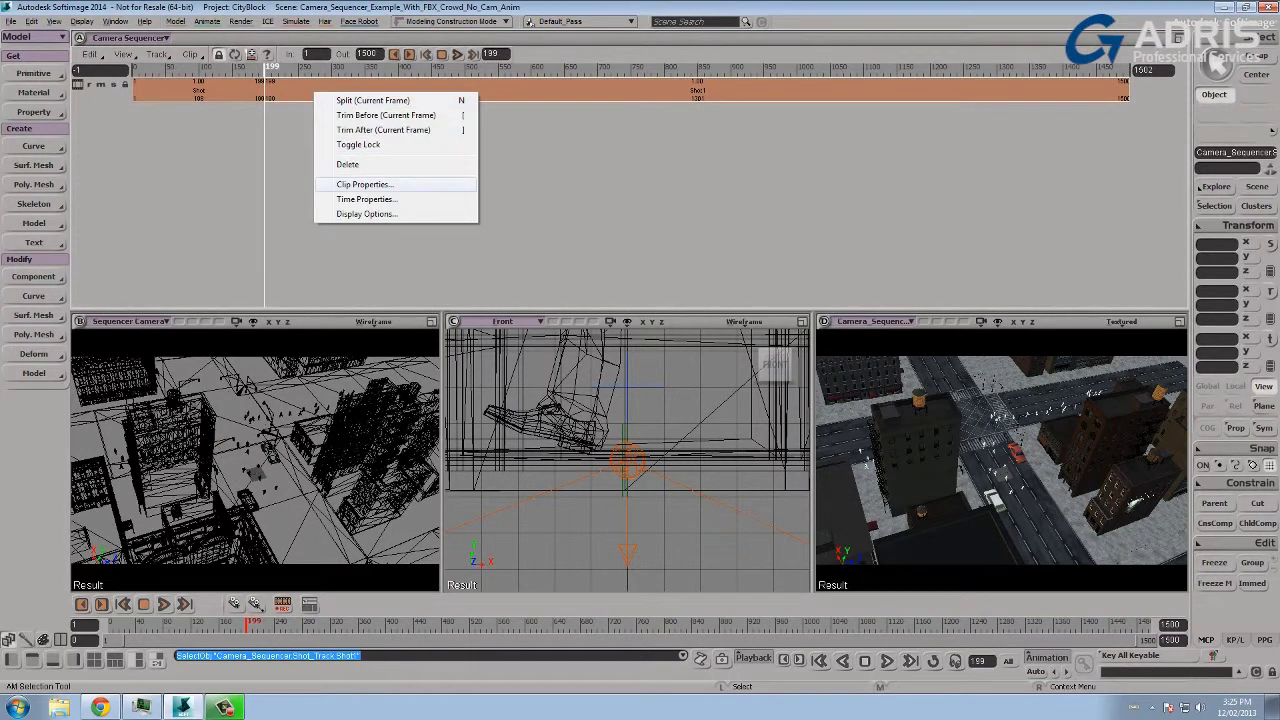
click(352, 184)
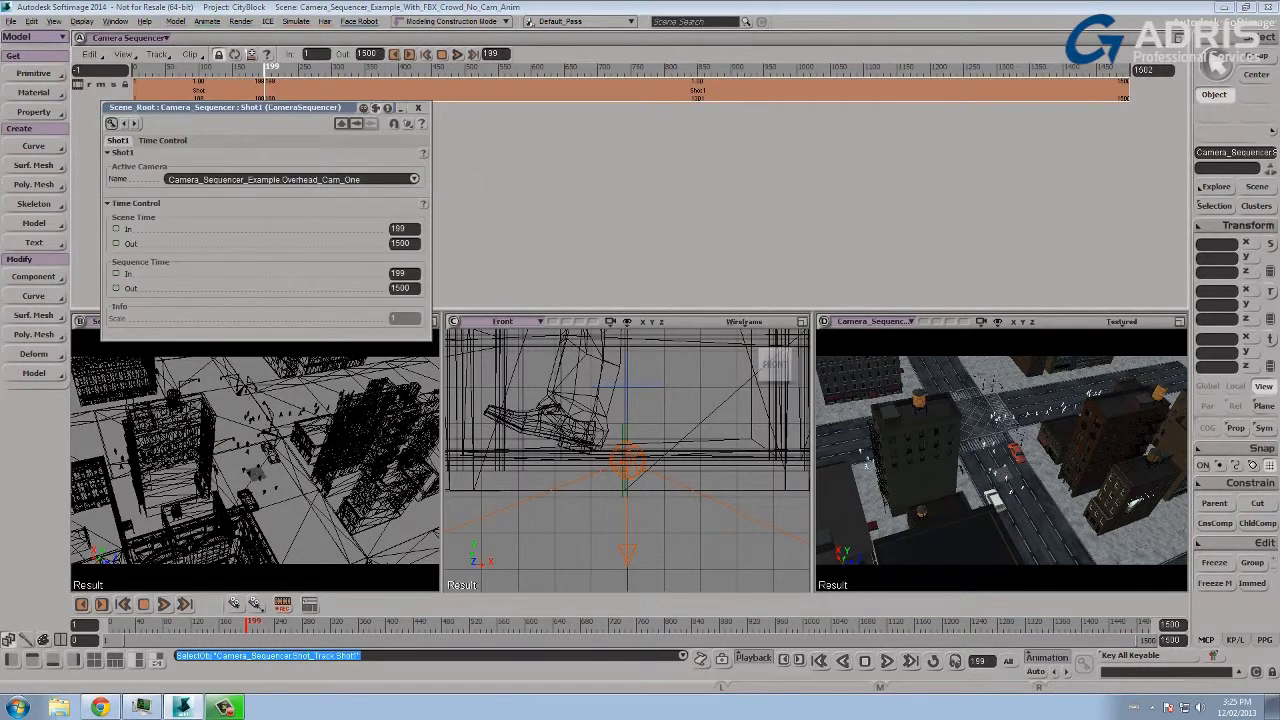
click(414, 179)
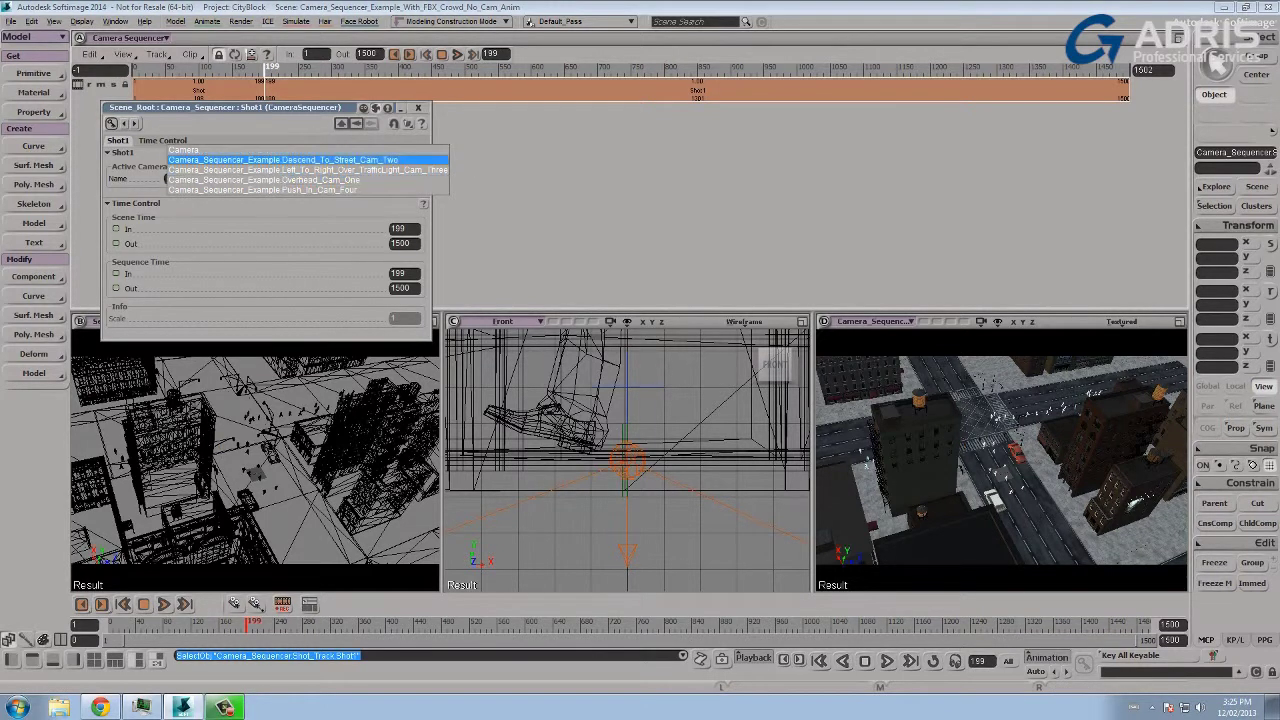
click(283, 160)
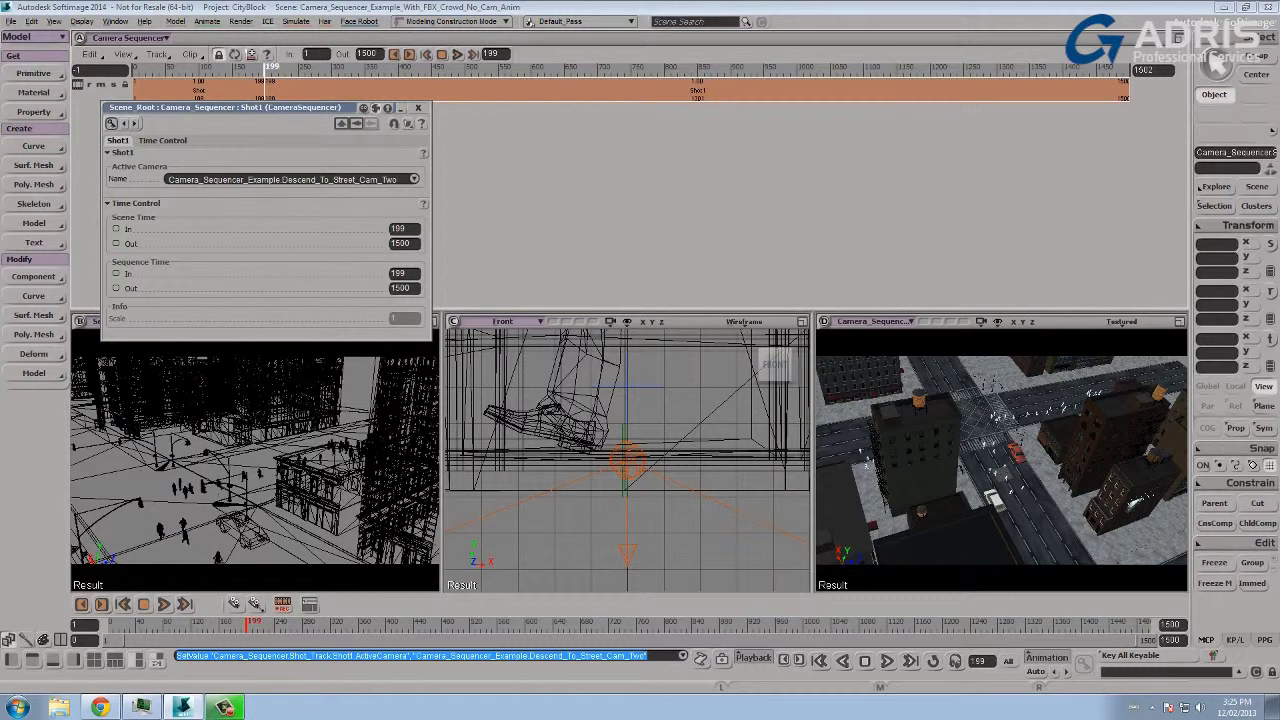
drag(262, 107, 284, 134)
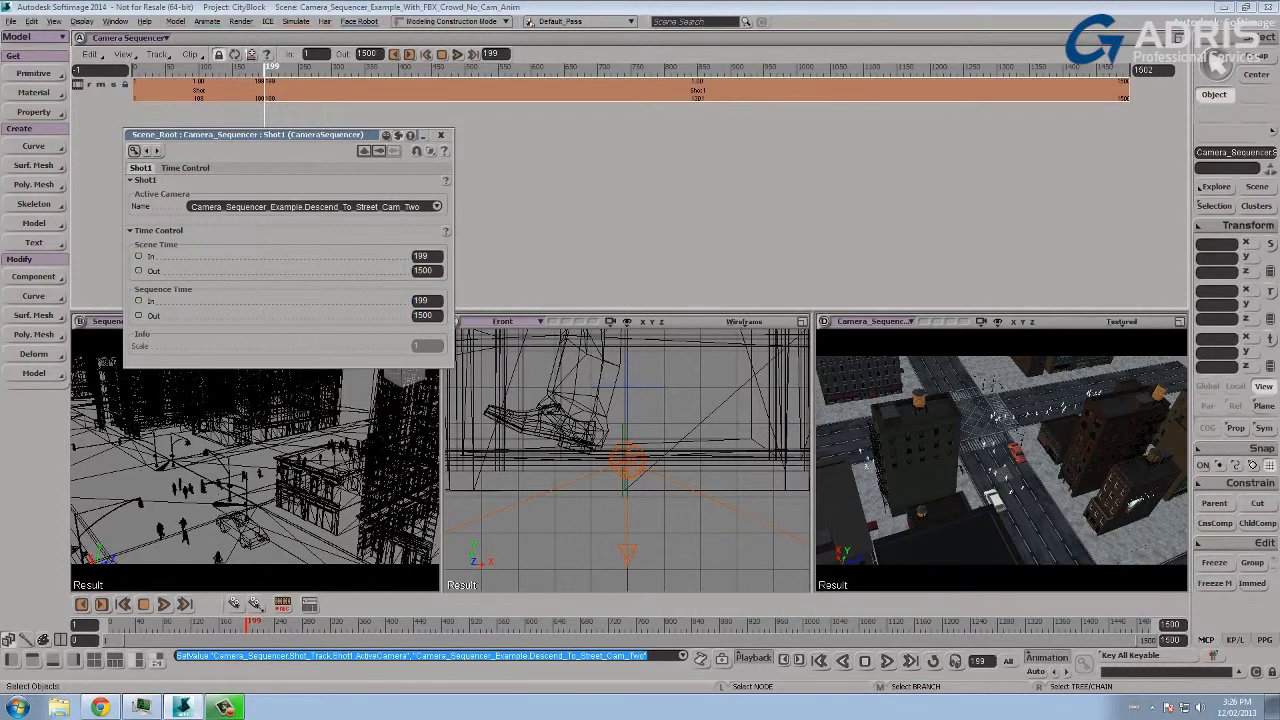
Show the Camera_Sequencer_Example.Descend_To_Street_Cam_Two view in the textured viewport and close the second shot clip's properties
click(872, 321)
mouse_move(935, 304)
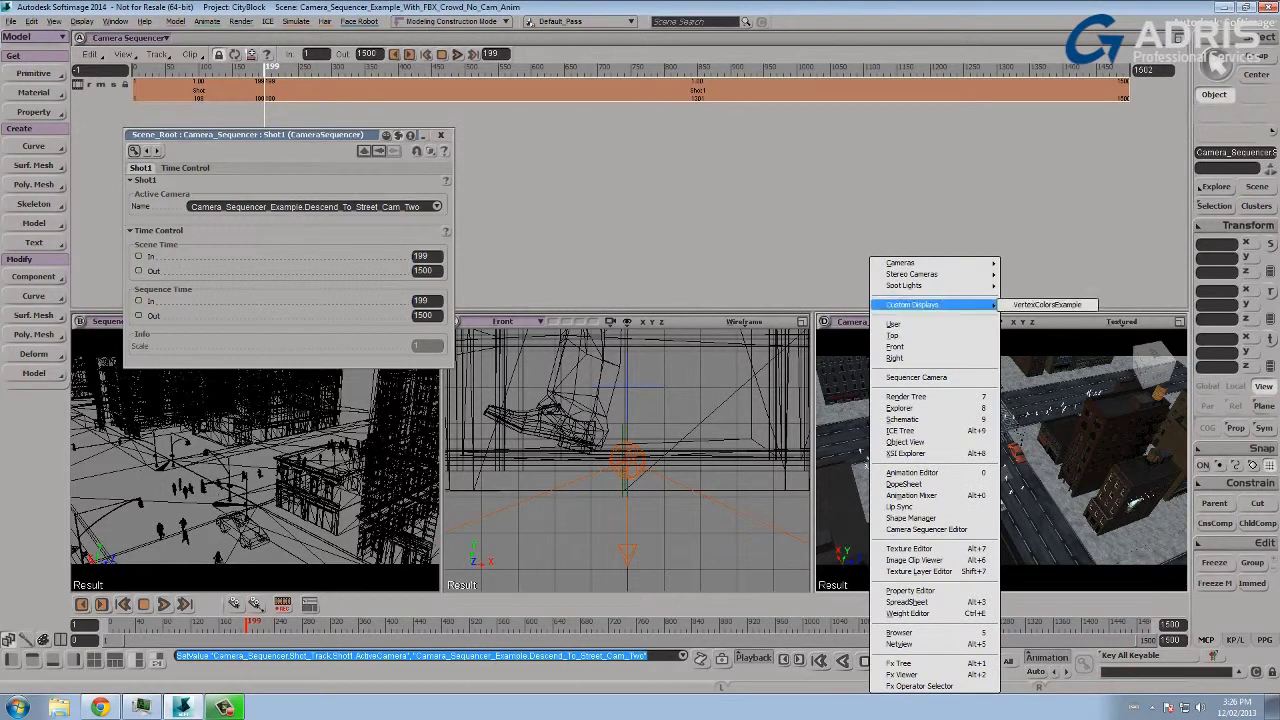
mouse_move(900, 263)
click(1090, 269)
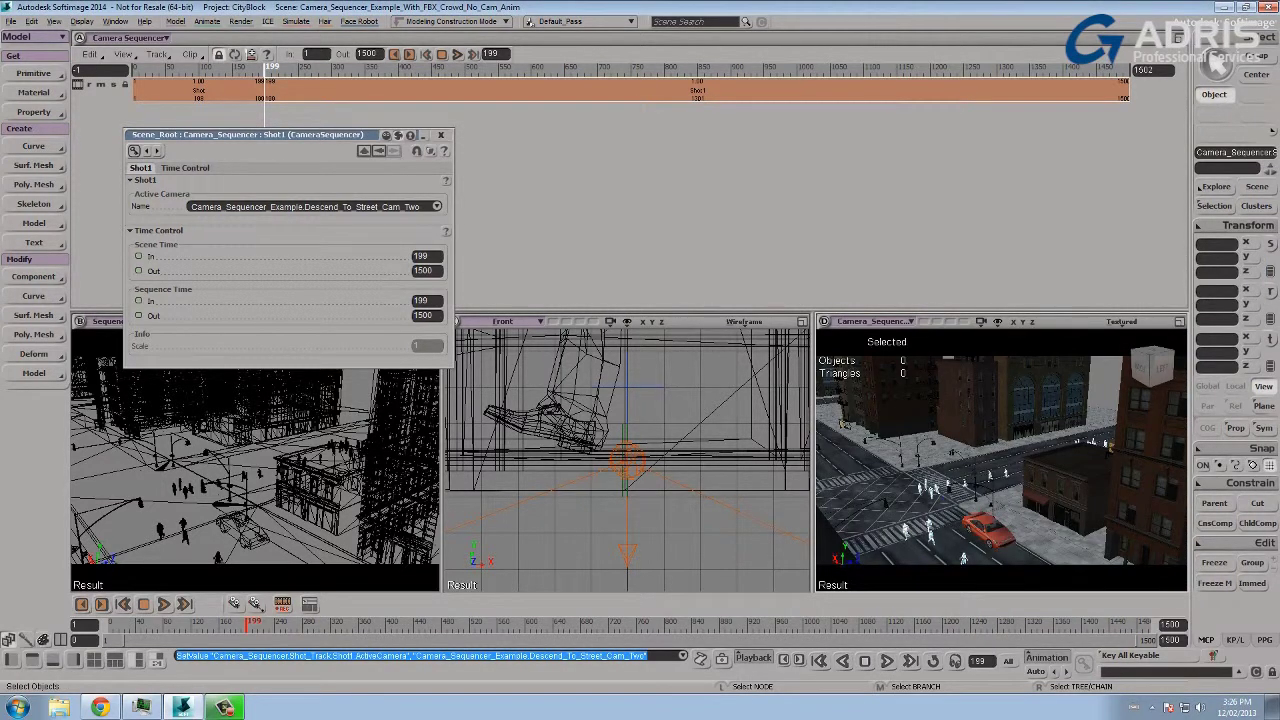
click(440, 134)
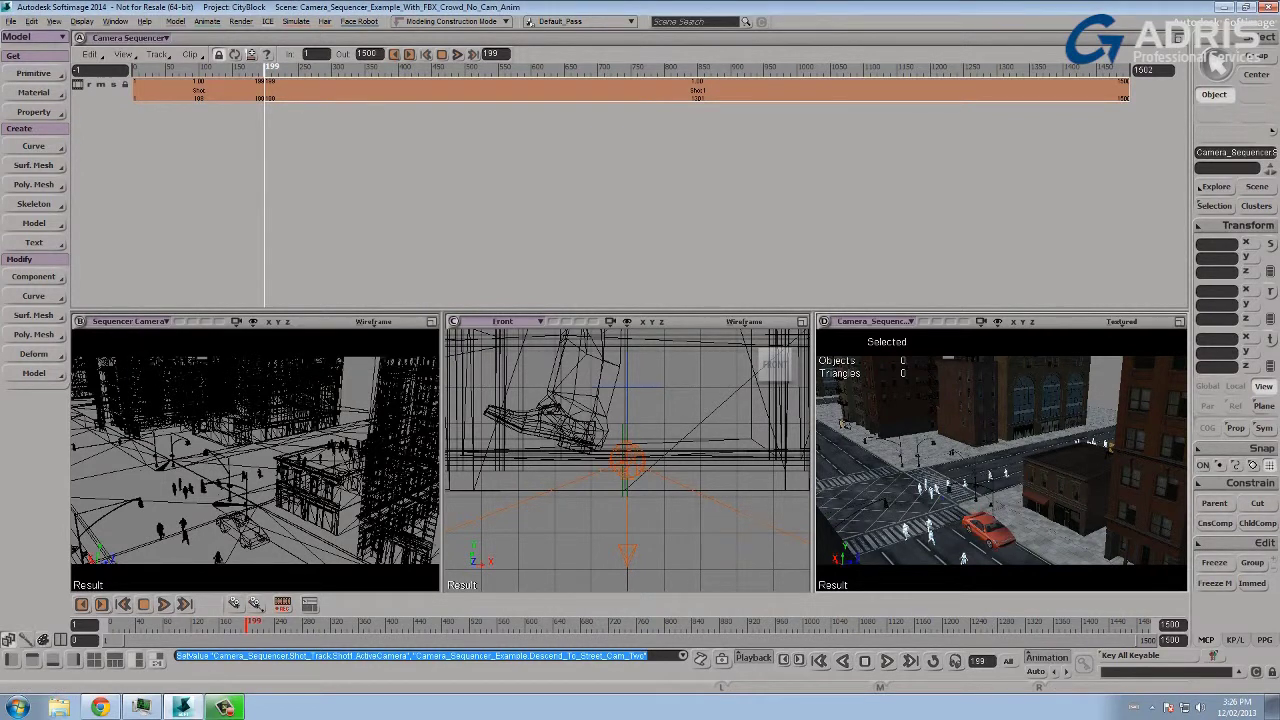
Split the second shot clip at frame 402 of the sequencer timeline
click(399, 68)
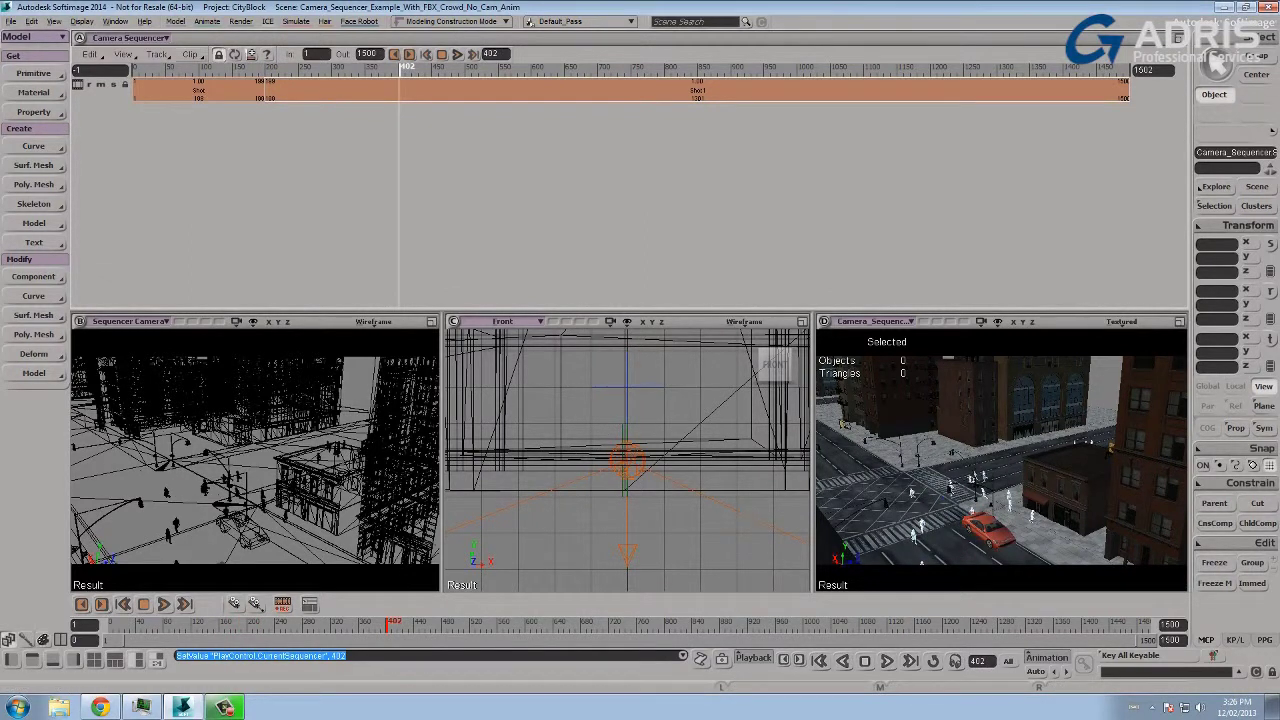
click(189, 54)
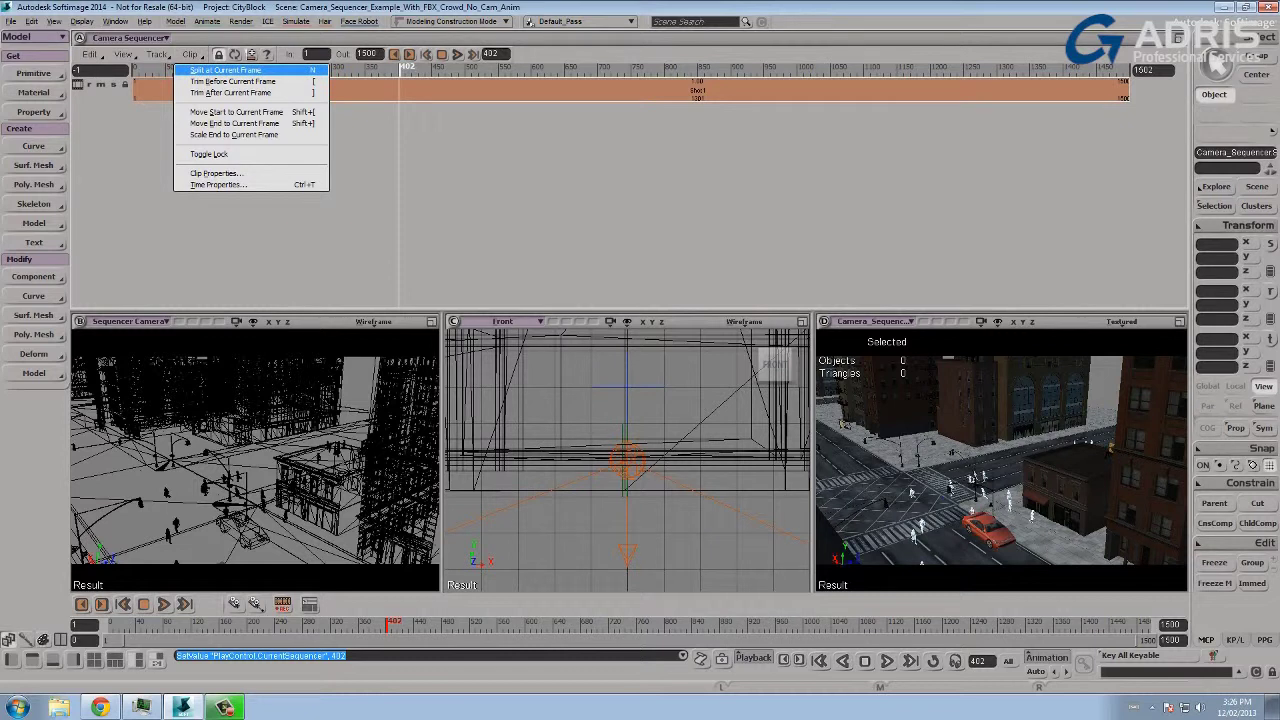
click(225, 70)
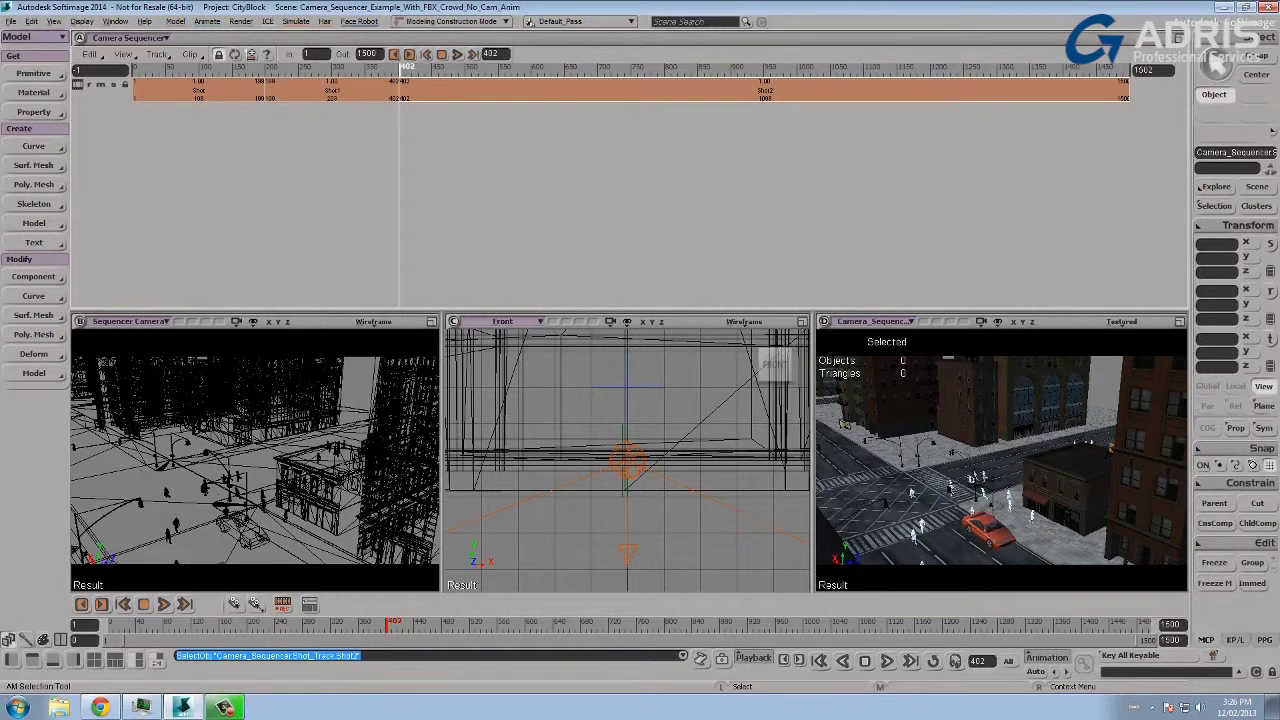
Set the third shot clip's active camera to Camera_Sequencer_Example.Left_To_Right_Over_TrafficLight_Cam_Three in its clip properties
right_click(458, 91)
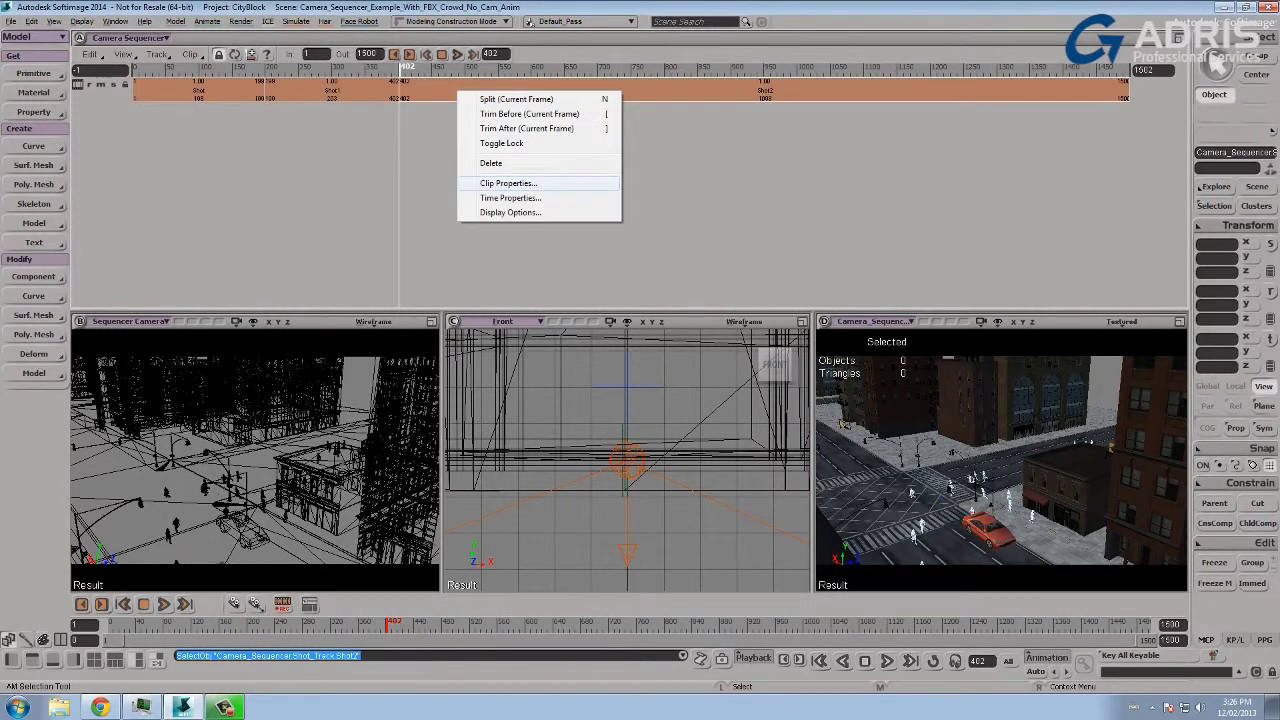
click(508, 183)
click(300, 206)
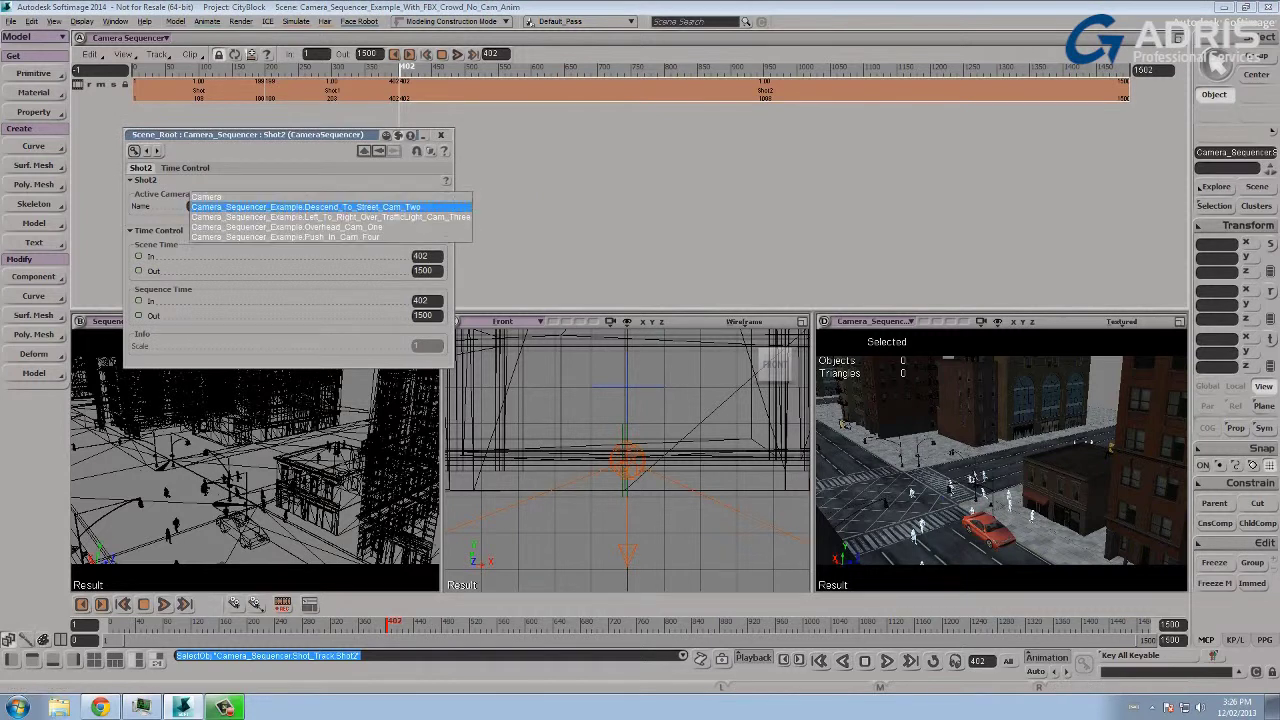
click(340, 217)
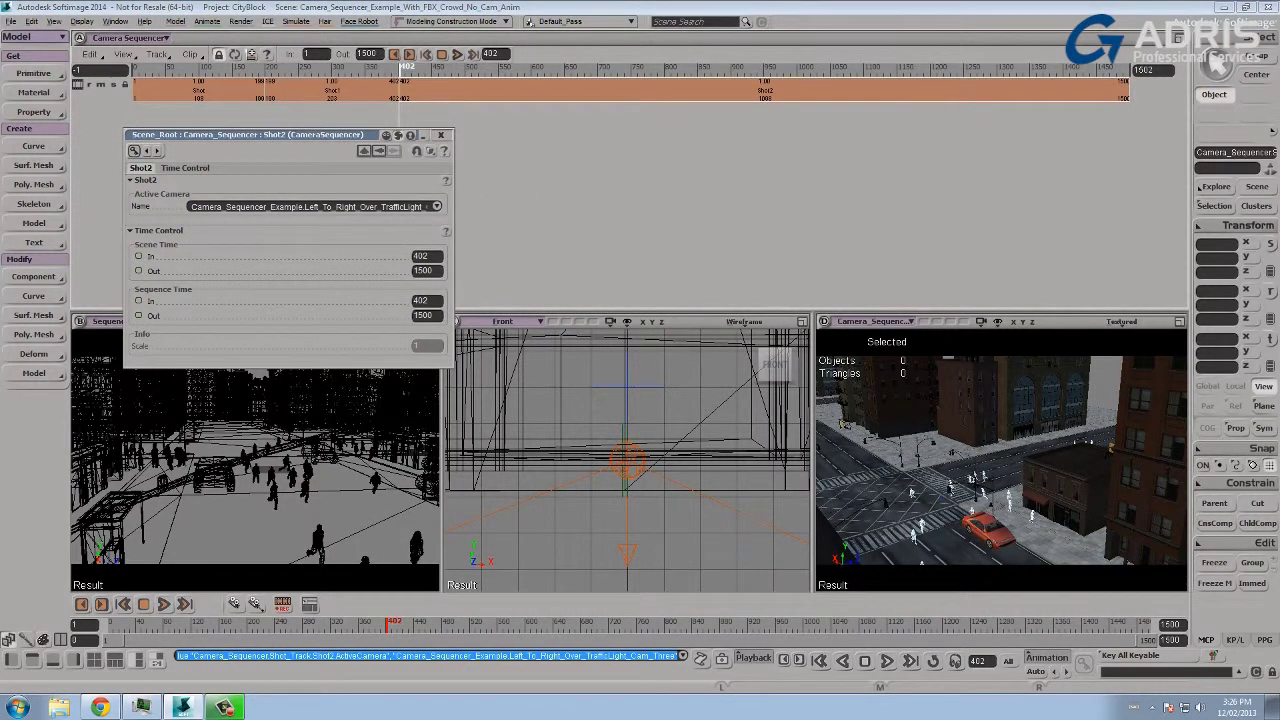
click(440, 134)
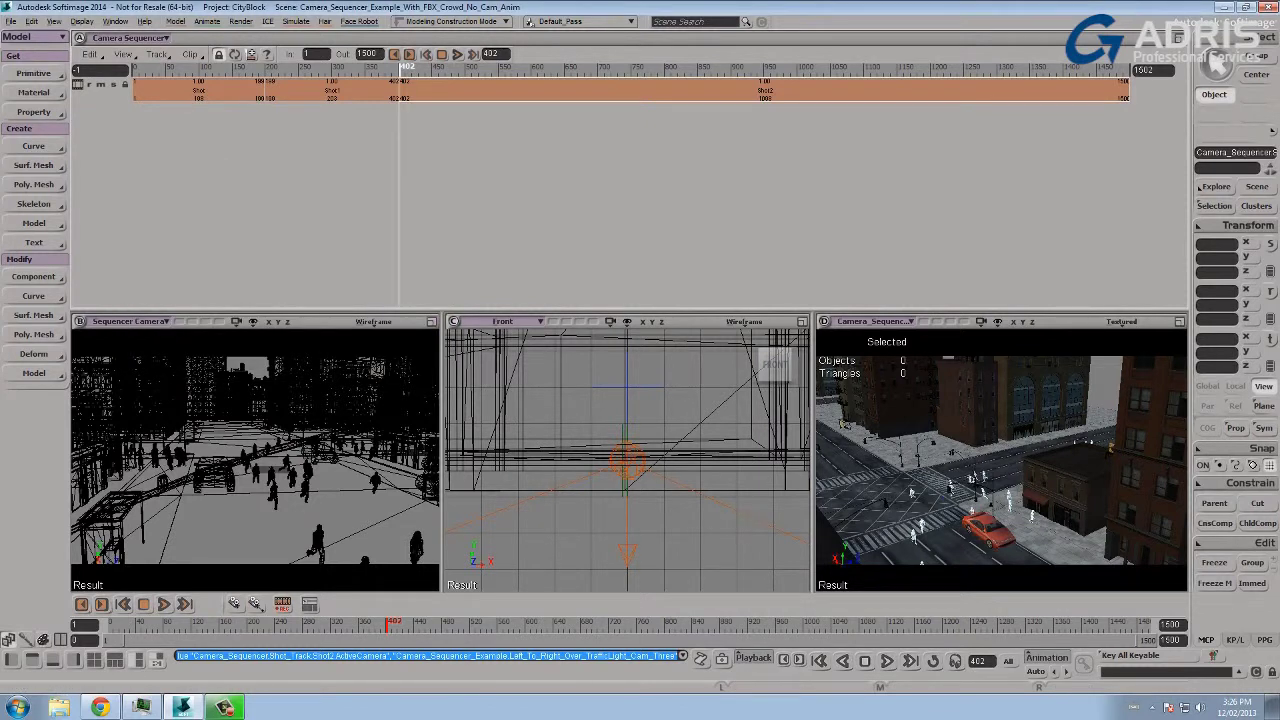
Split the third shot clip at frame 501 and set the fourth clip's active camera to Camera_Sequencer_Example.Push_In_Cam_Four
click(466, 68)
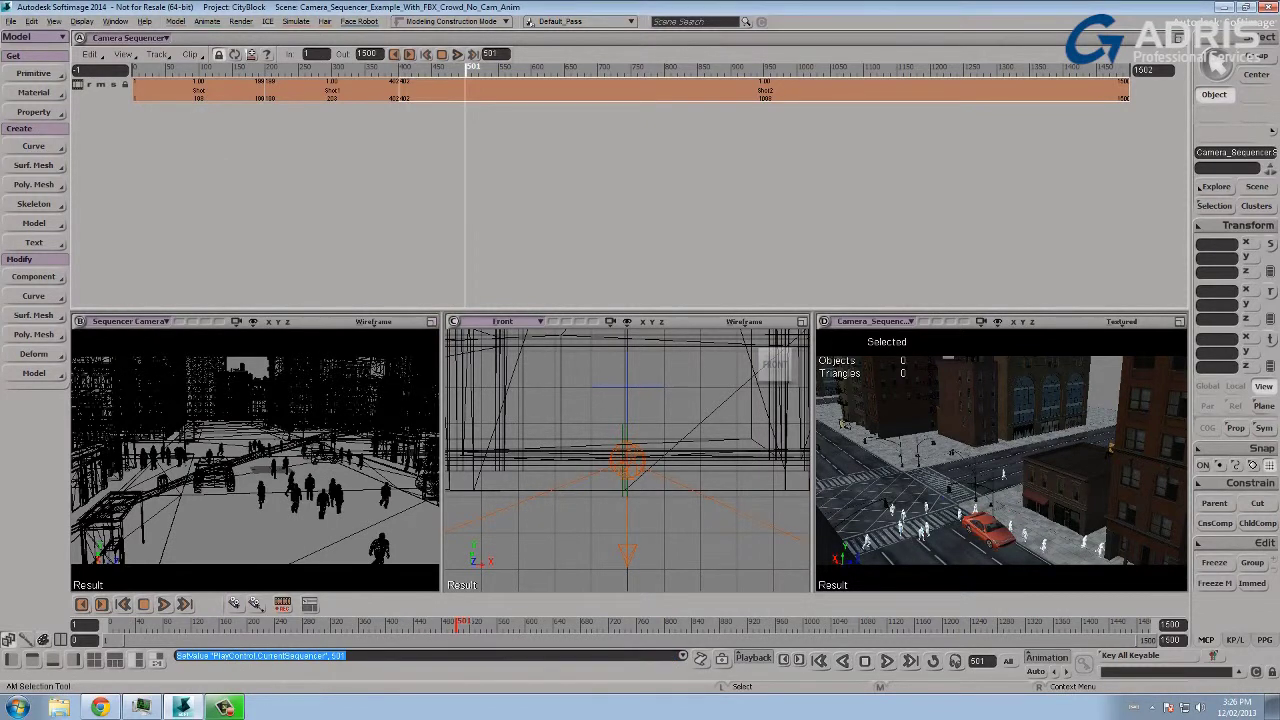
key(slash)
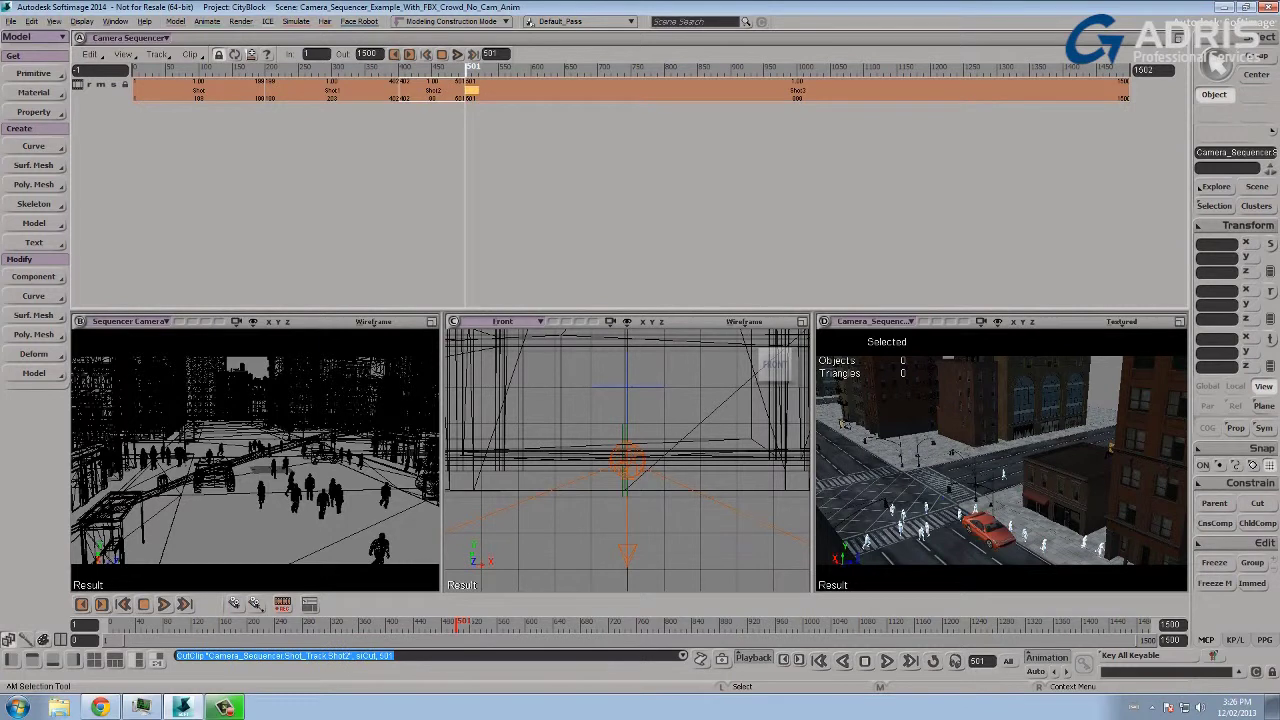
click(640, 90)
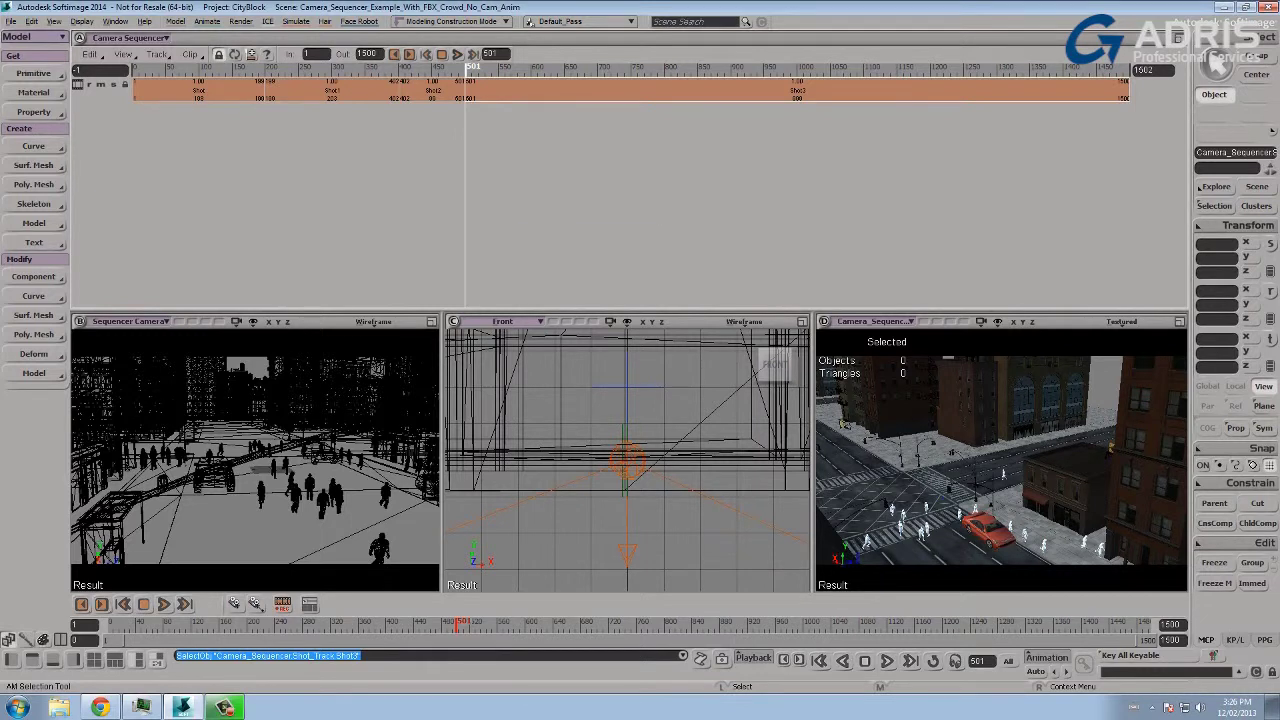
right_click(490, 91)
click(540, 182)
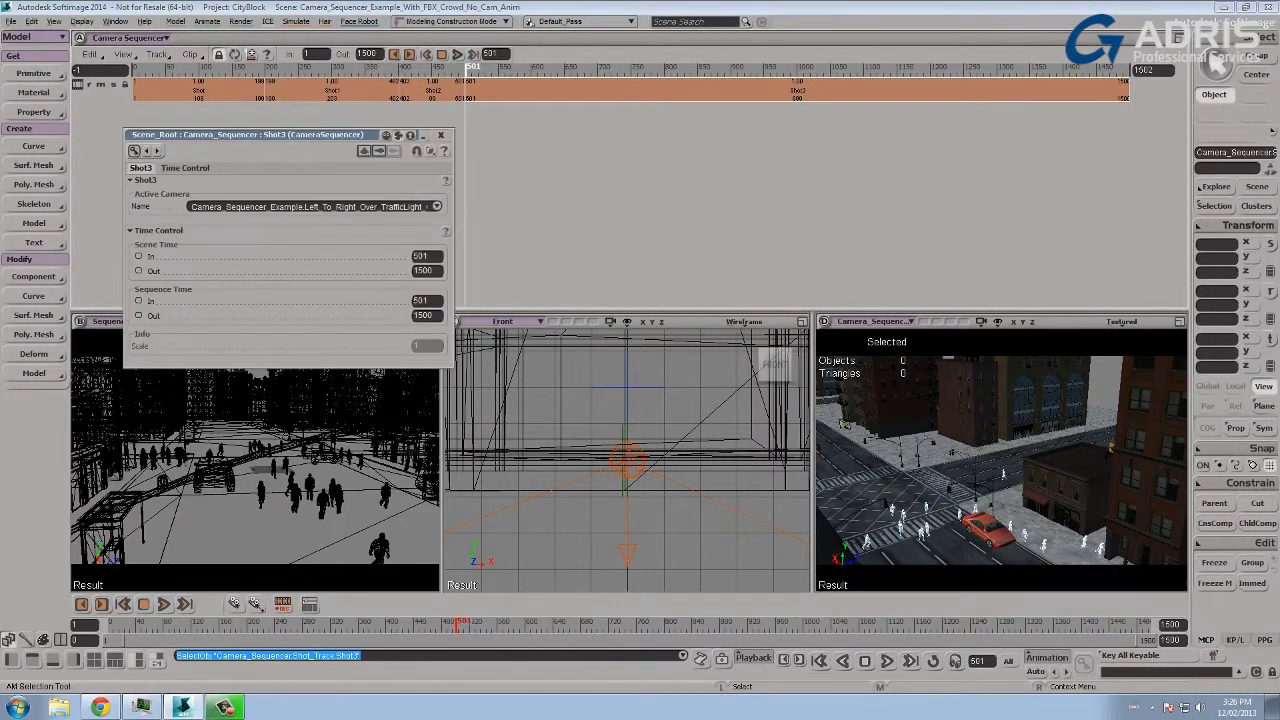
click(436, 206)
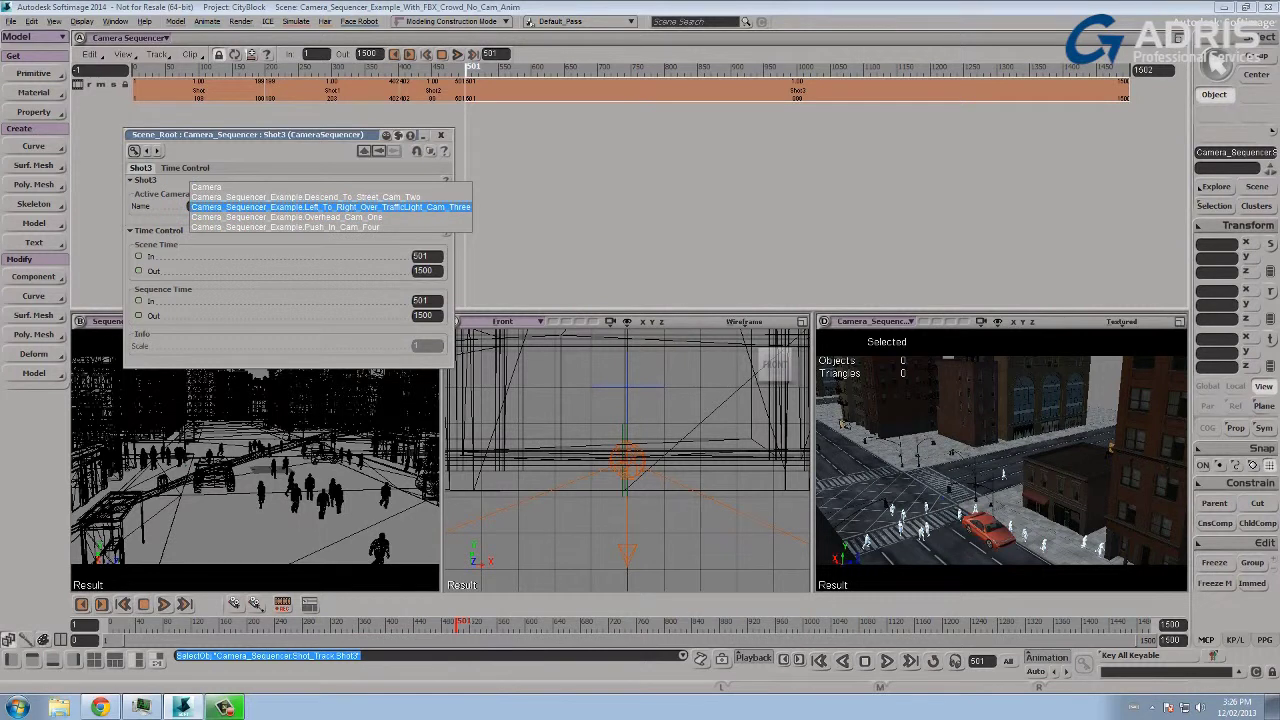
click(285, 226)
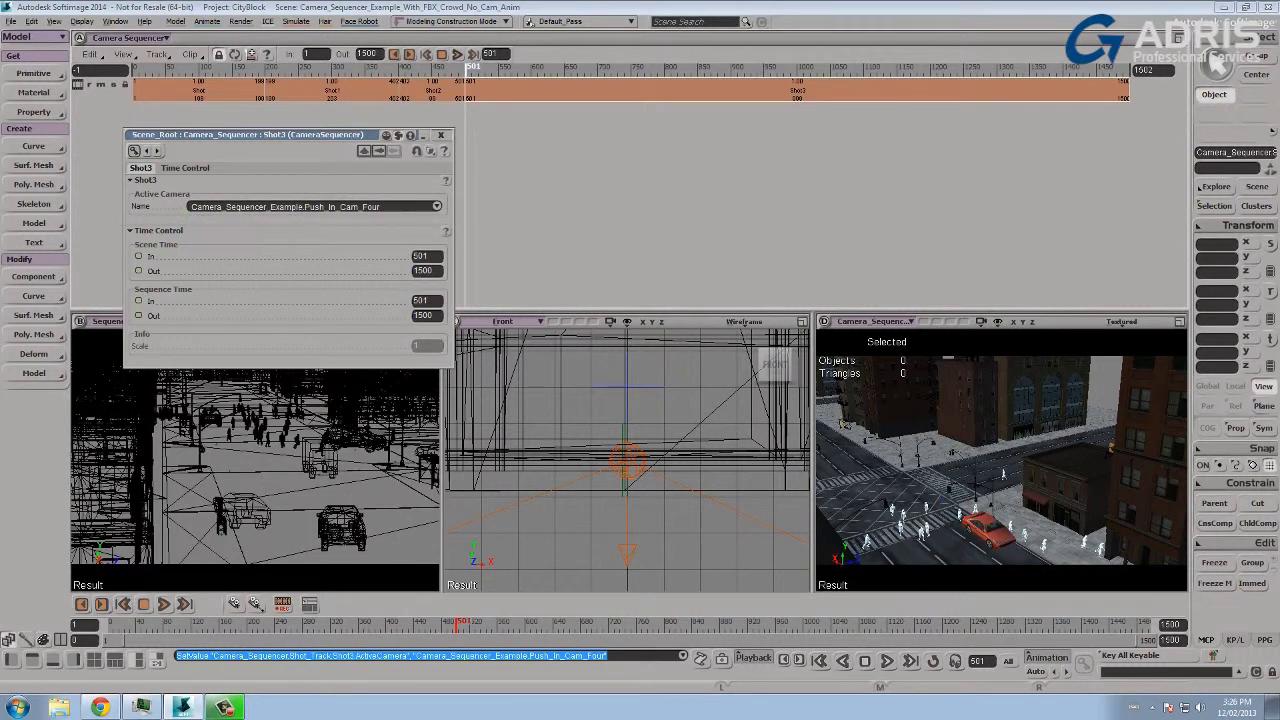
click(441, 135)
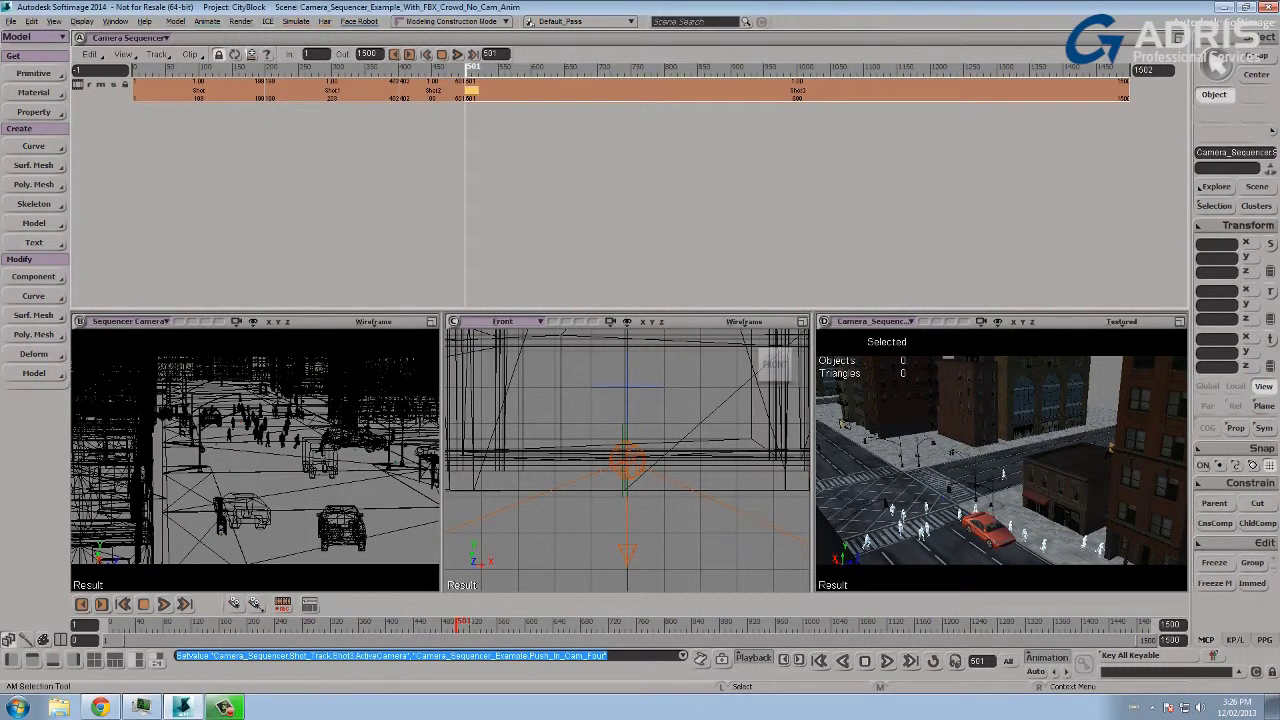
Check the active camera and the scene and sequence times in the fourth shot clip's properties
click(510, 91)
right_click(490, 86)
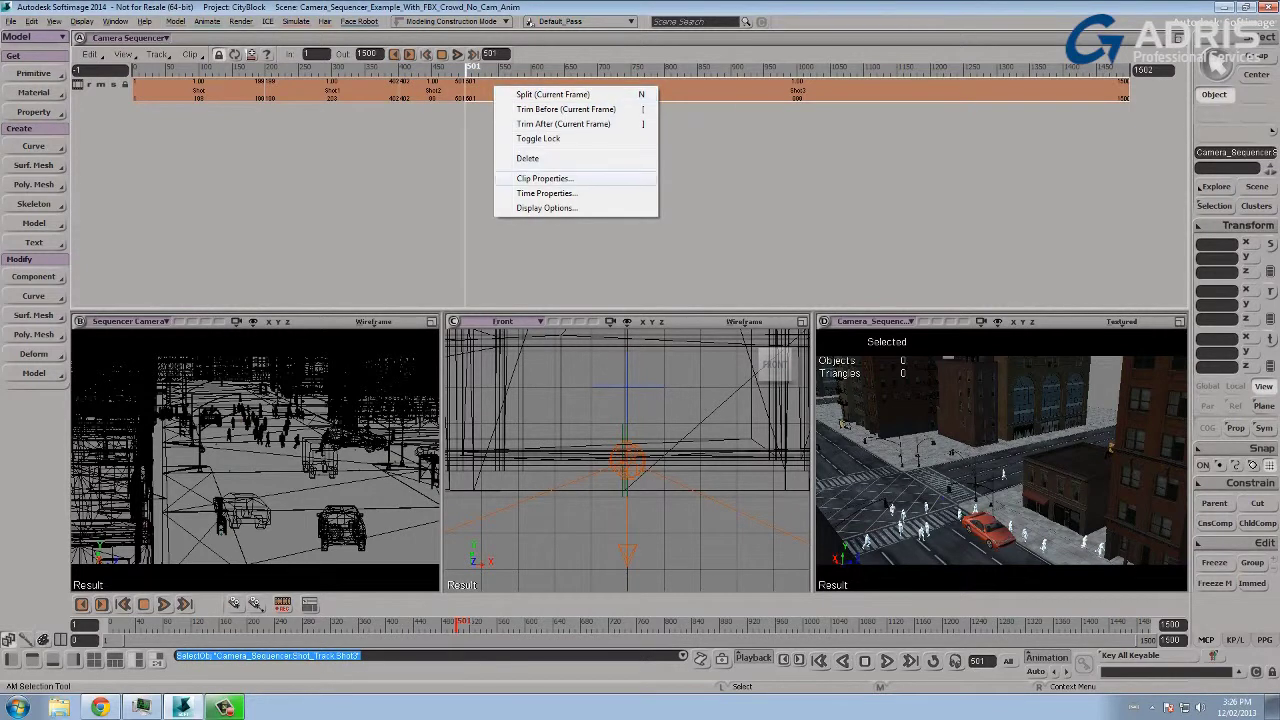
click(525, 175)
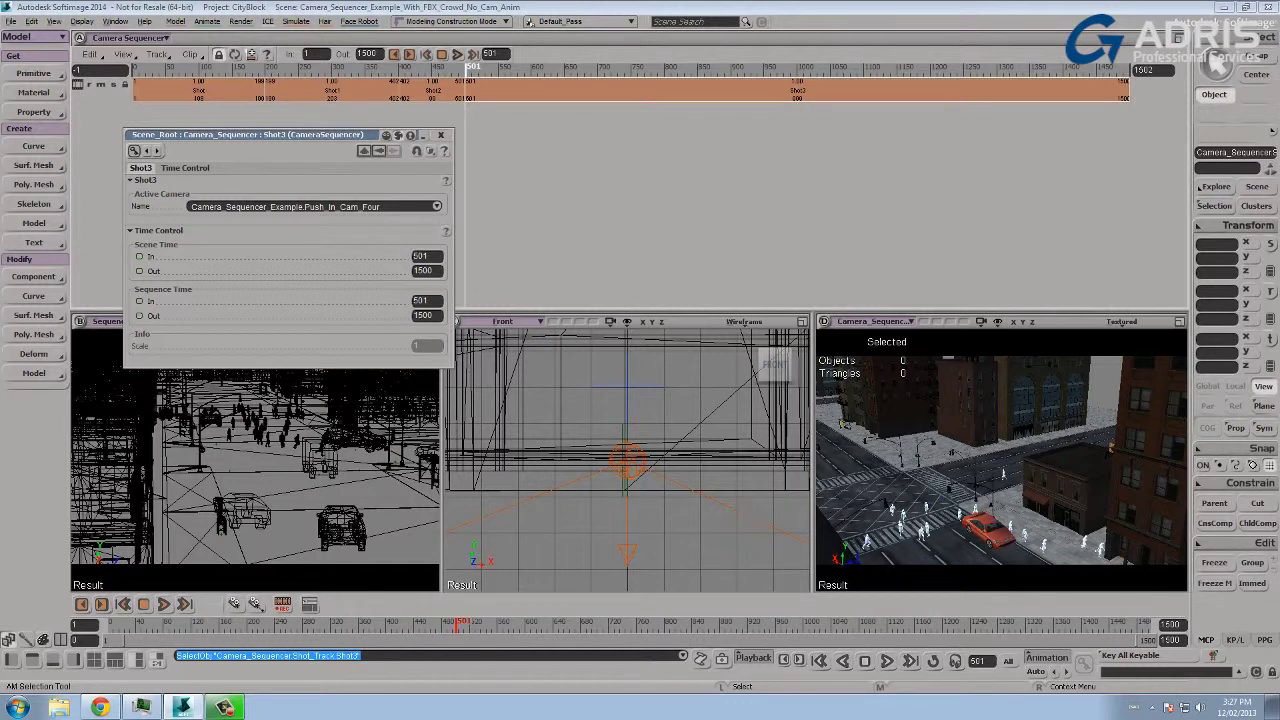
Trim the fourth shot clip after frame 585
click(189, 54)
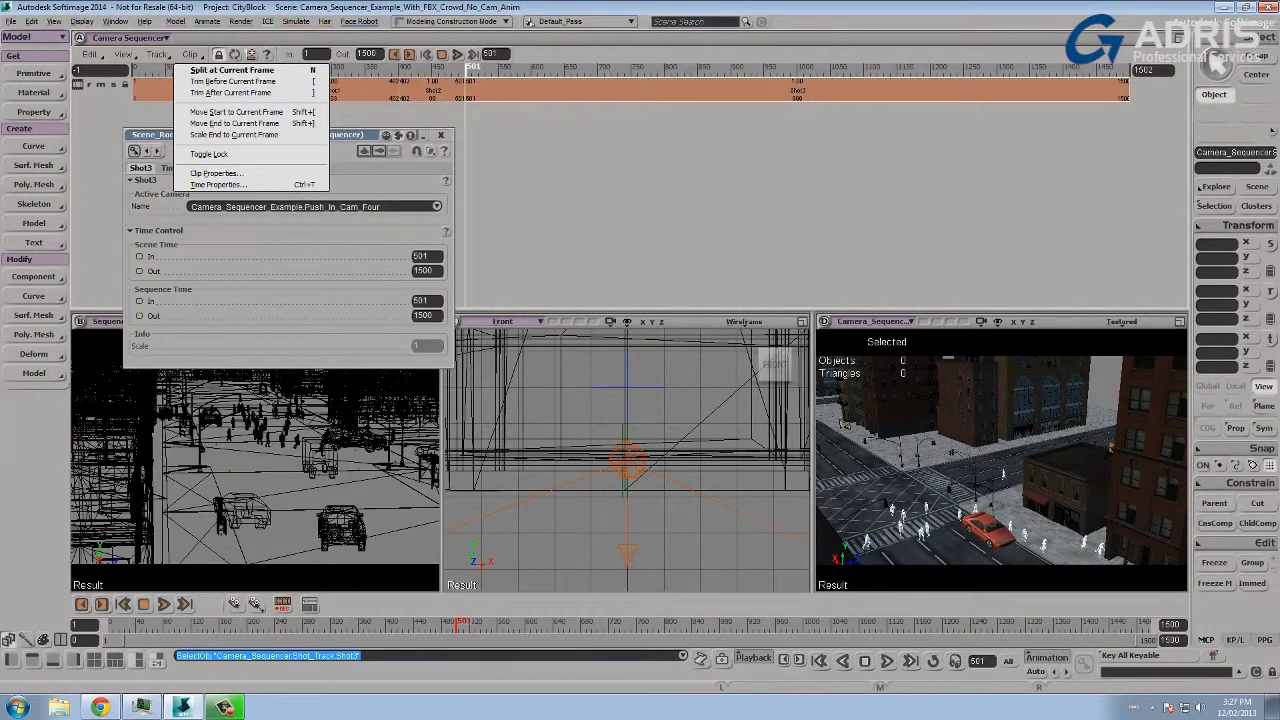
click(521, 69)
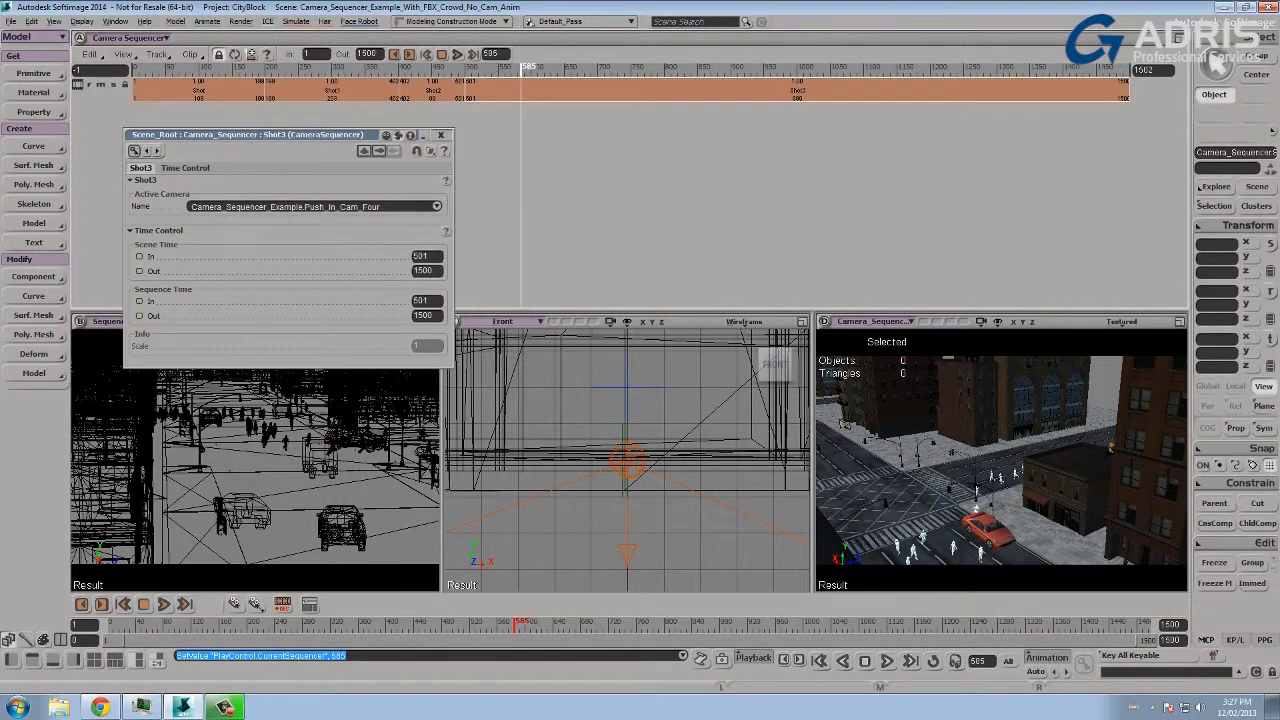
click(189, 54)
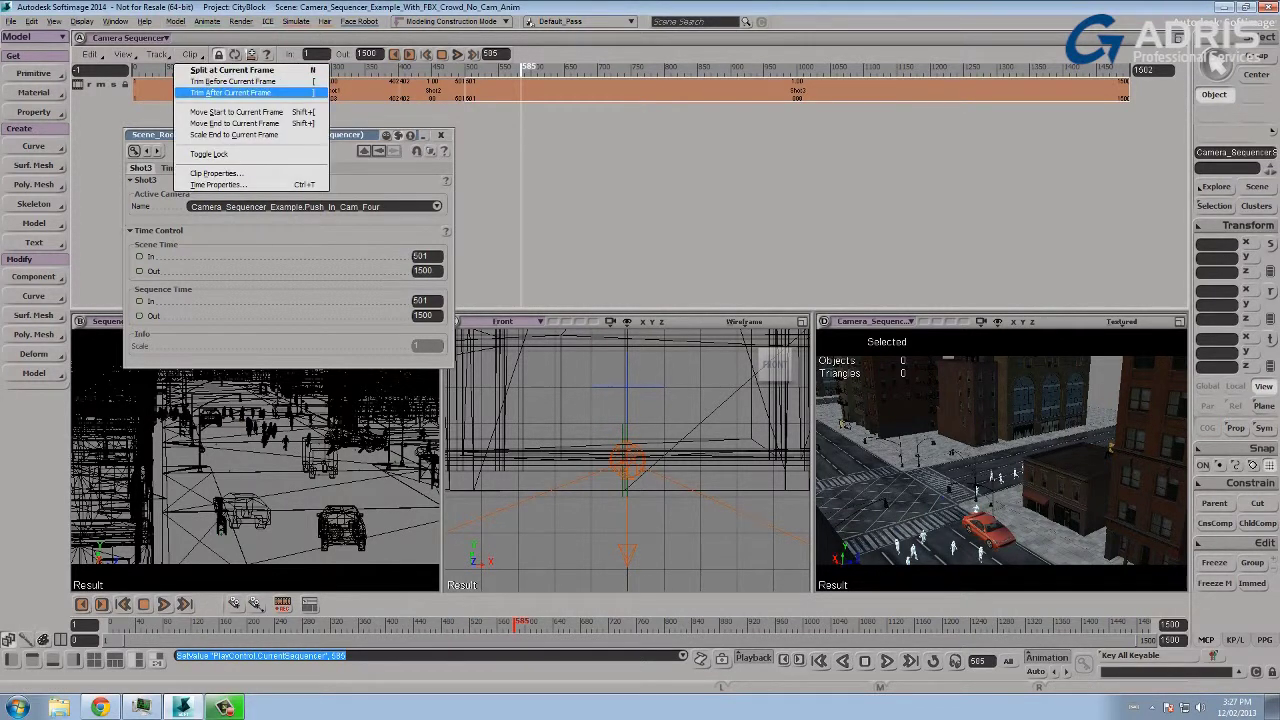
click(230, 92)
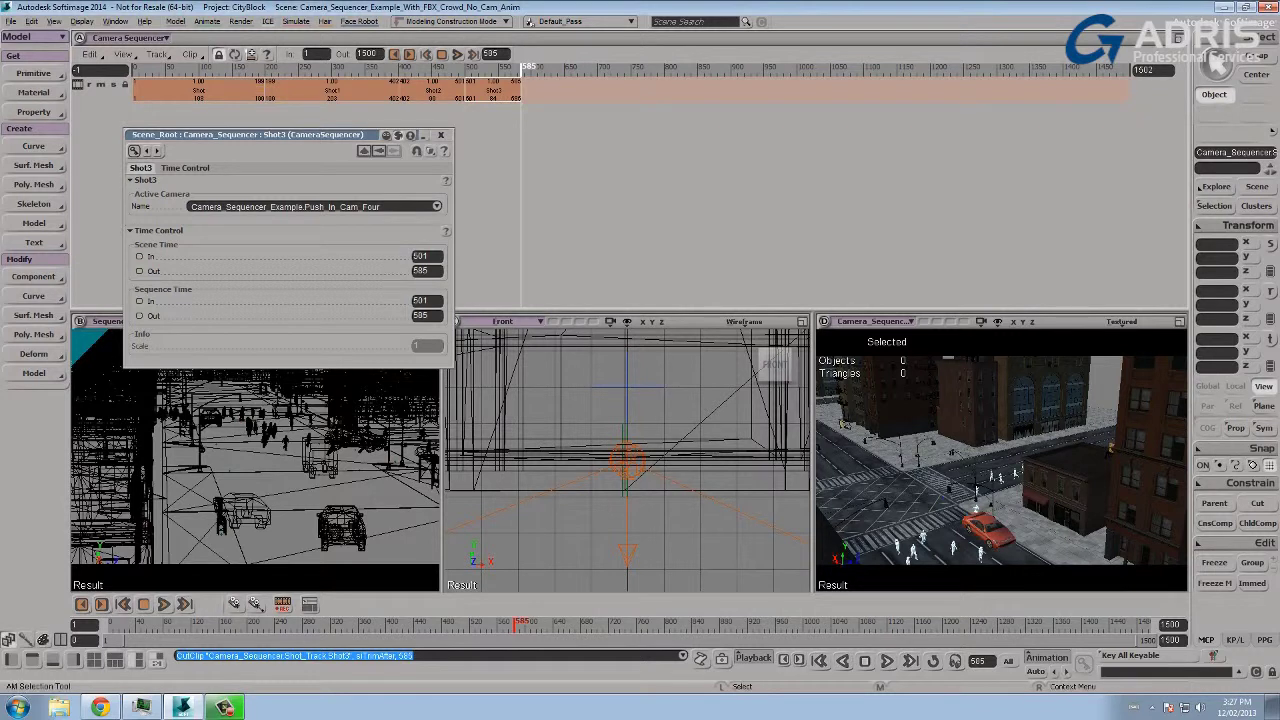
Set the end frame of the Camera Sequencer's displayed range to 586
click(1145, 70)
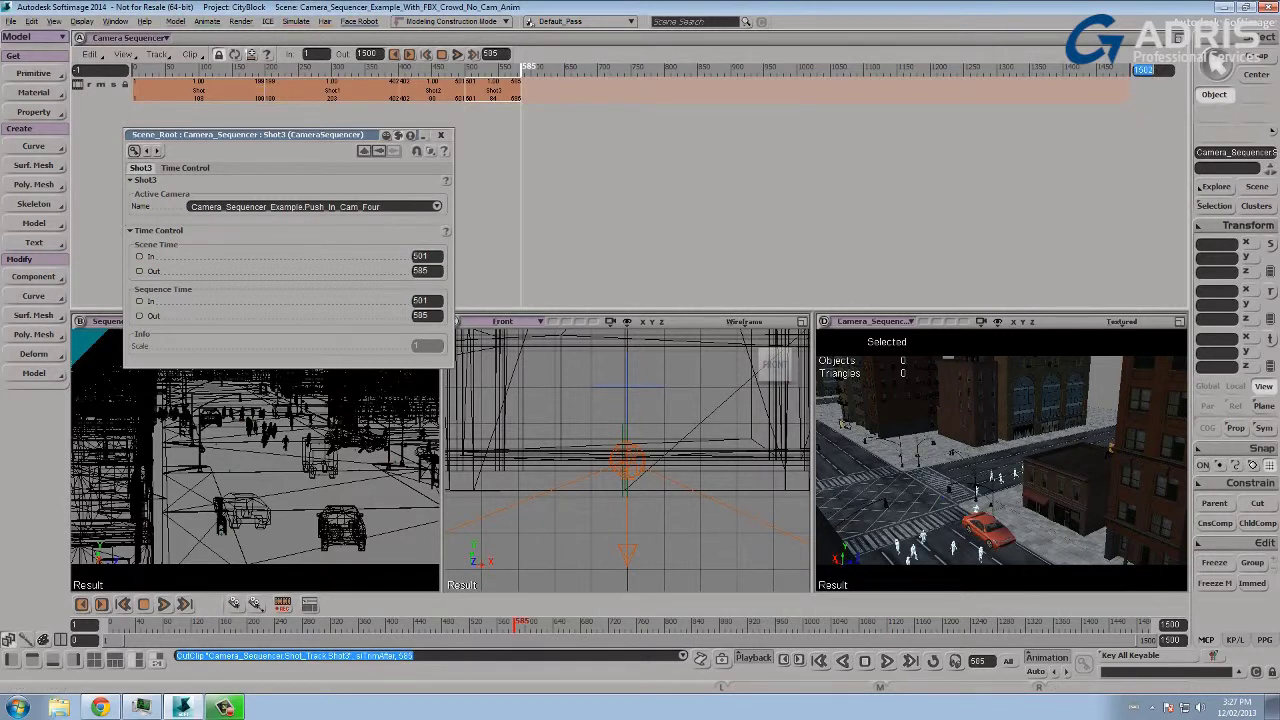
text(586)
key(Return)
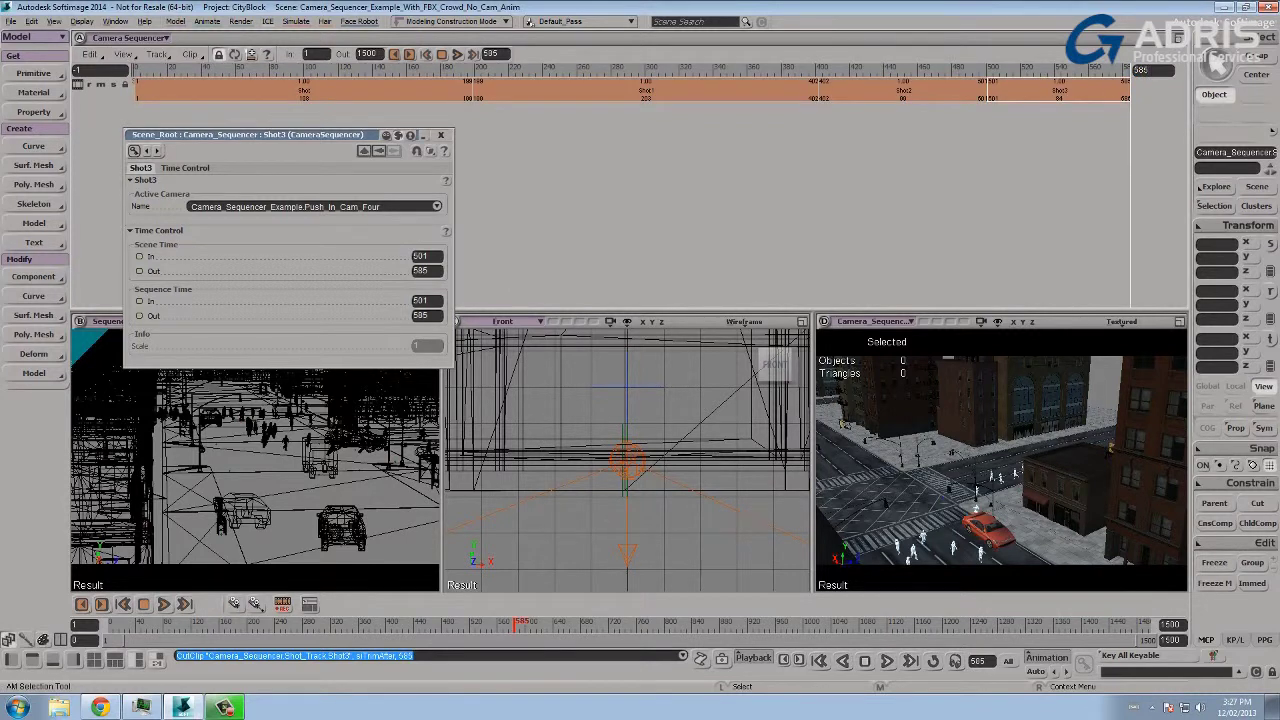
Set the scene playback range's end frame to 585 and close the fourth shot clip's properties
click(1170, 624)
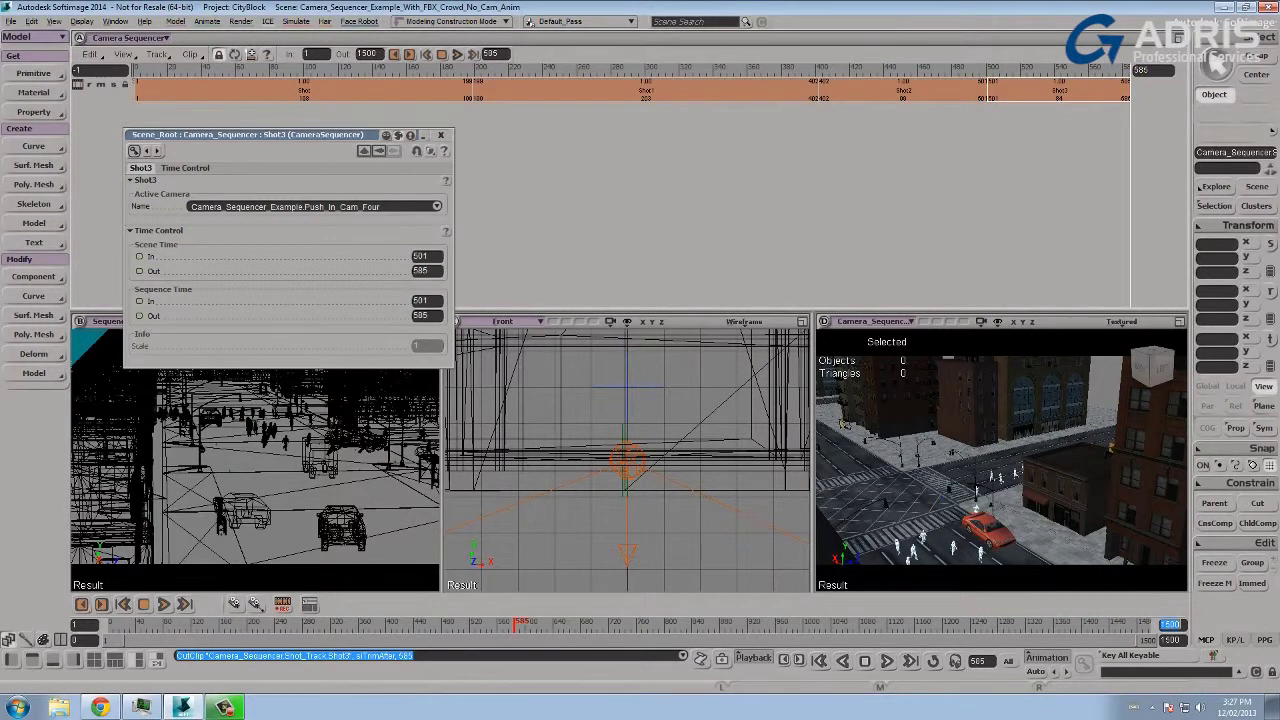
text(585)
key(Return)
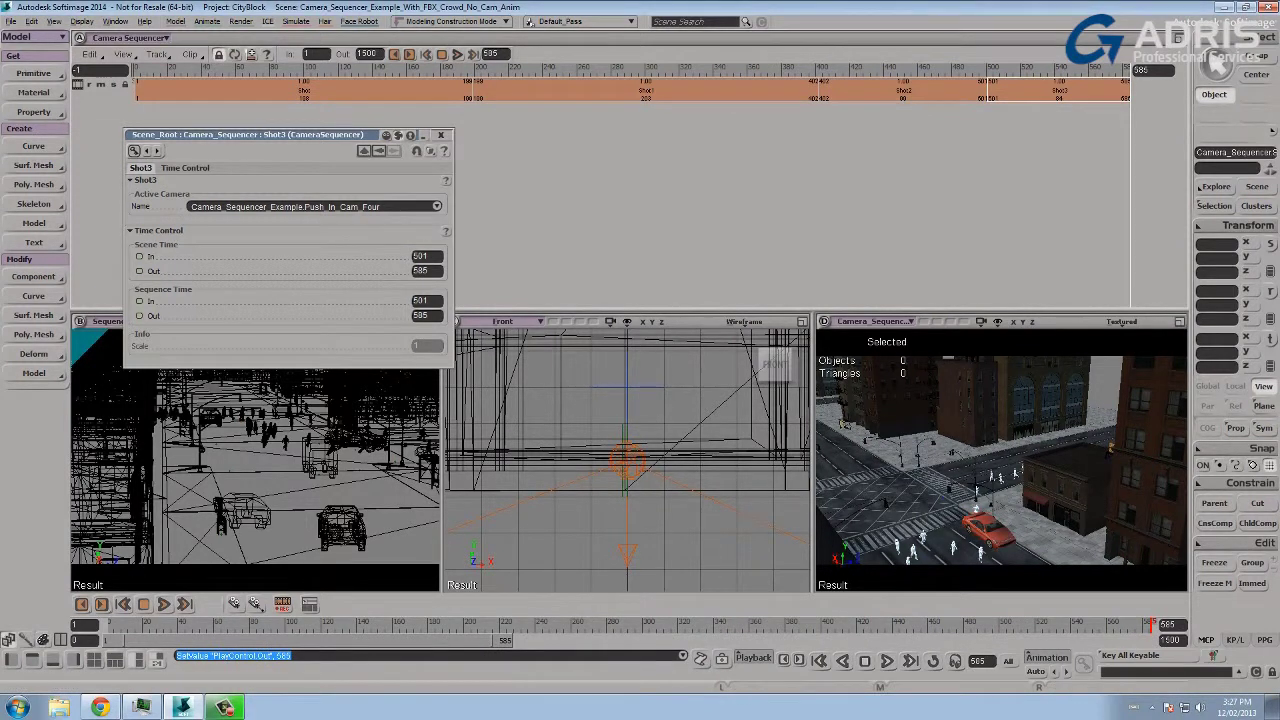
click(440, 134)
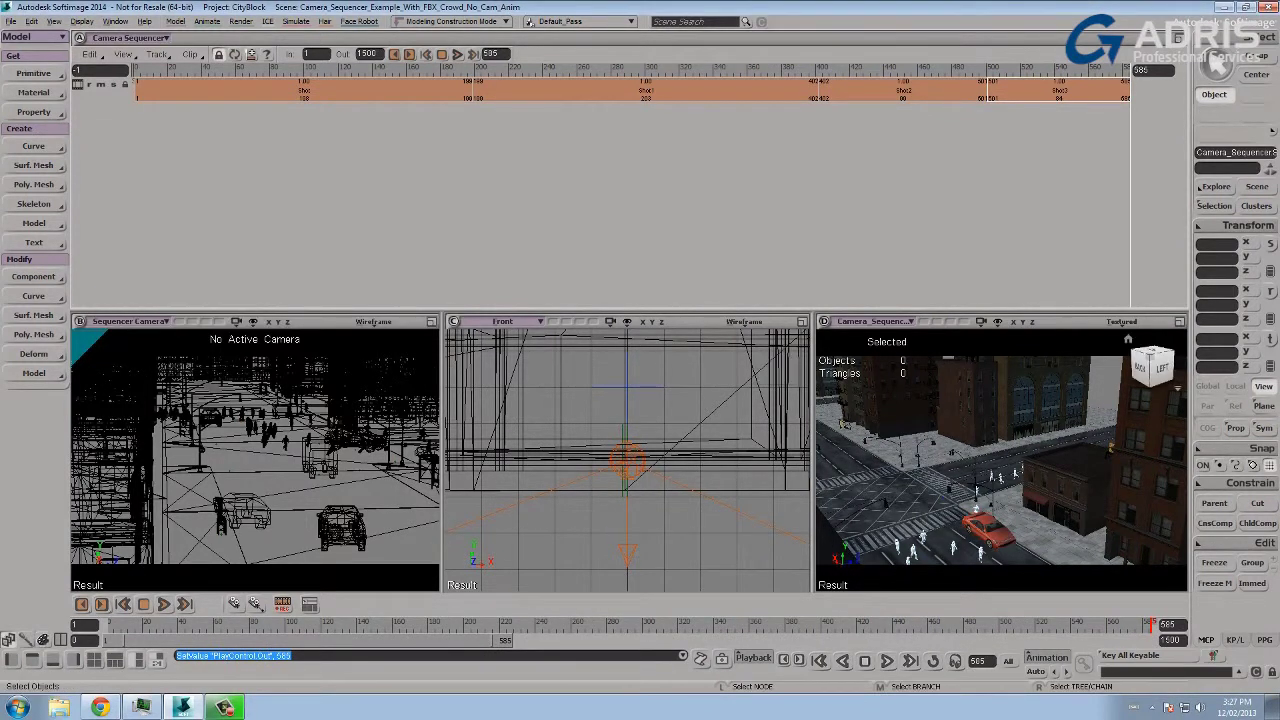
Switch the textured viewport from the Descend_To_Street_Cam_Two view to the default Camera view
click(1121, 322)
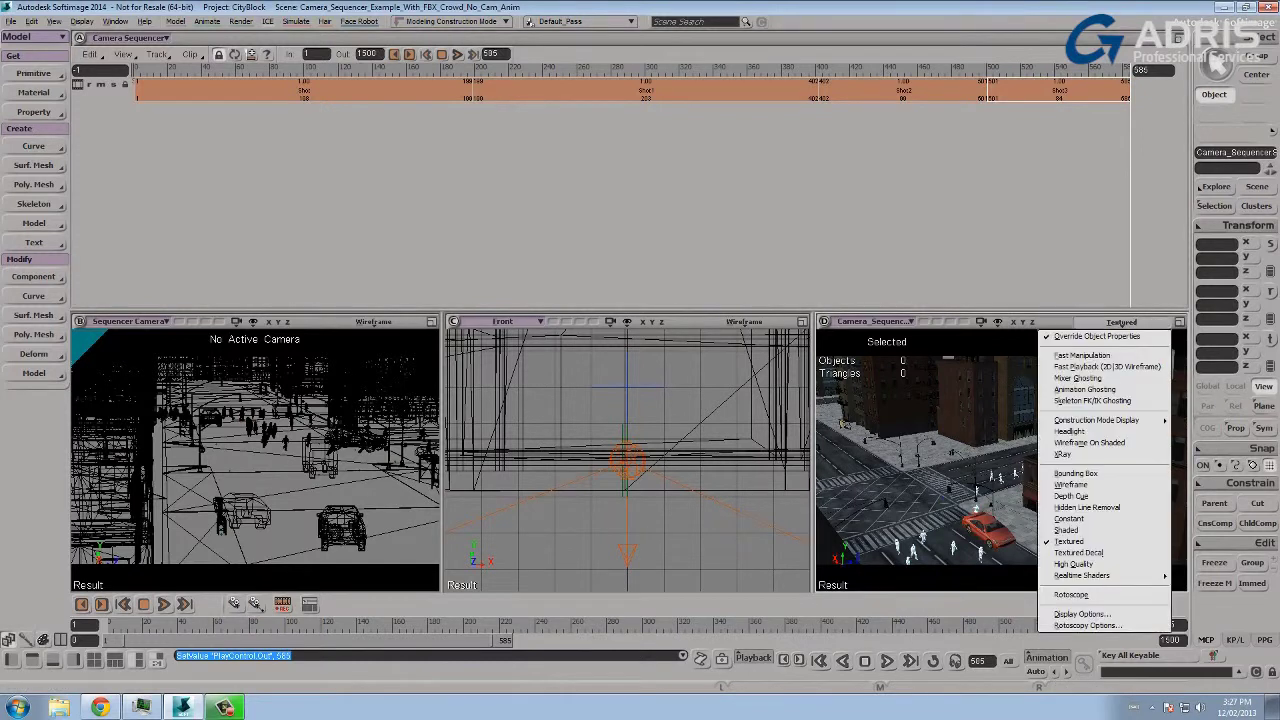
click(875, 322)
mouse_move(914, 263)
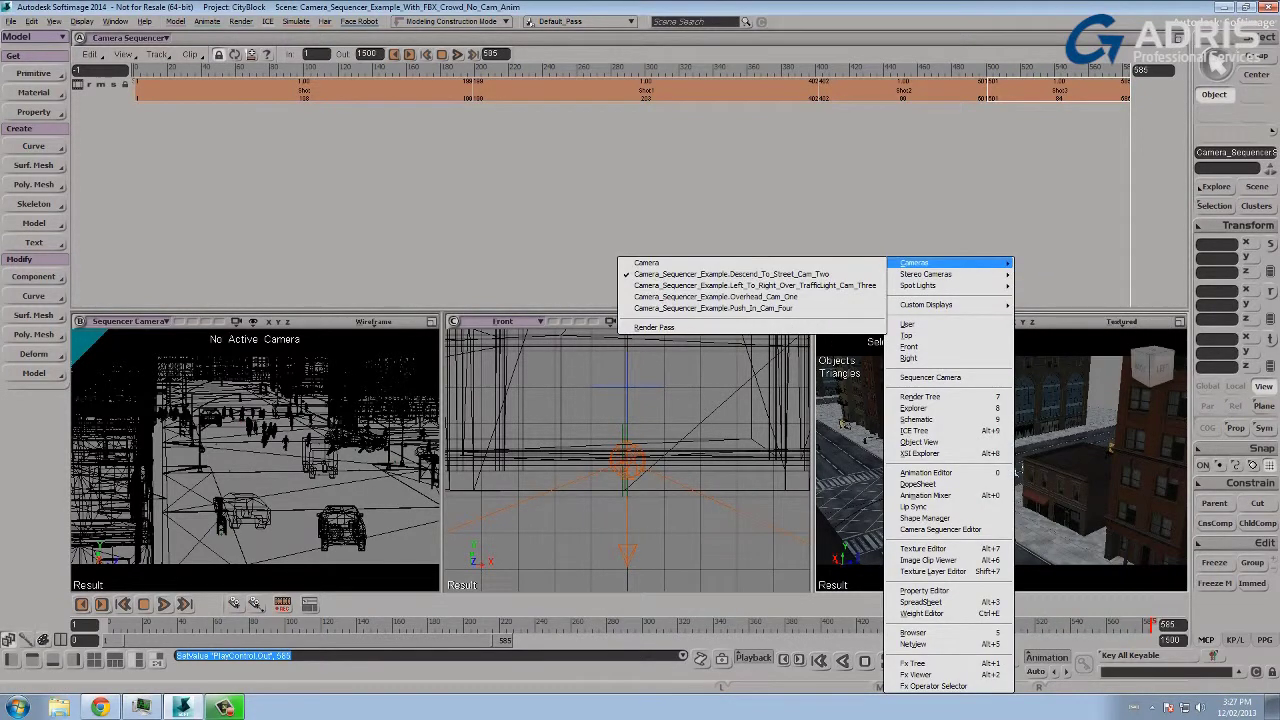
click(646, 262)
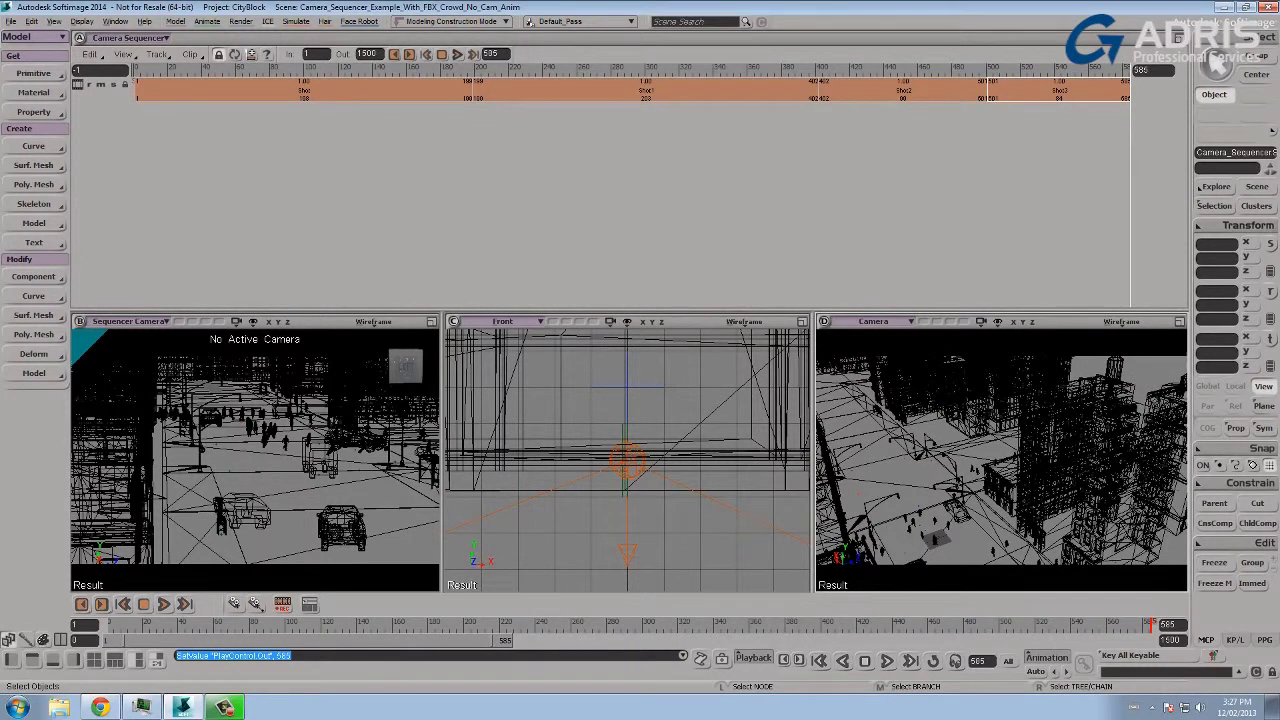
Set the Sequencer Camera viewport to Textured display and play the shot sequence, stopping at frame 212
click(373, 321)
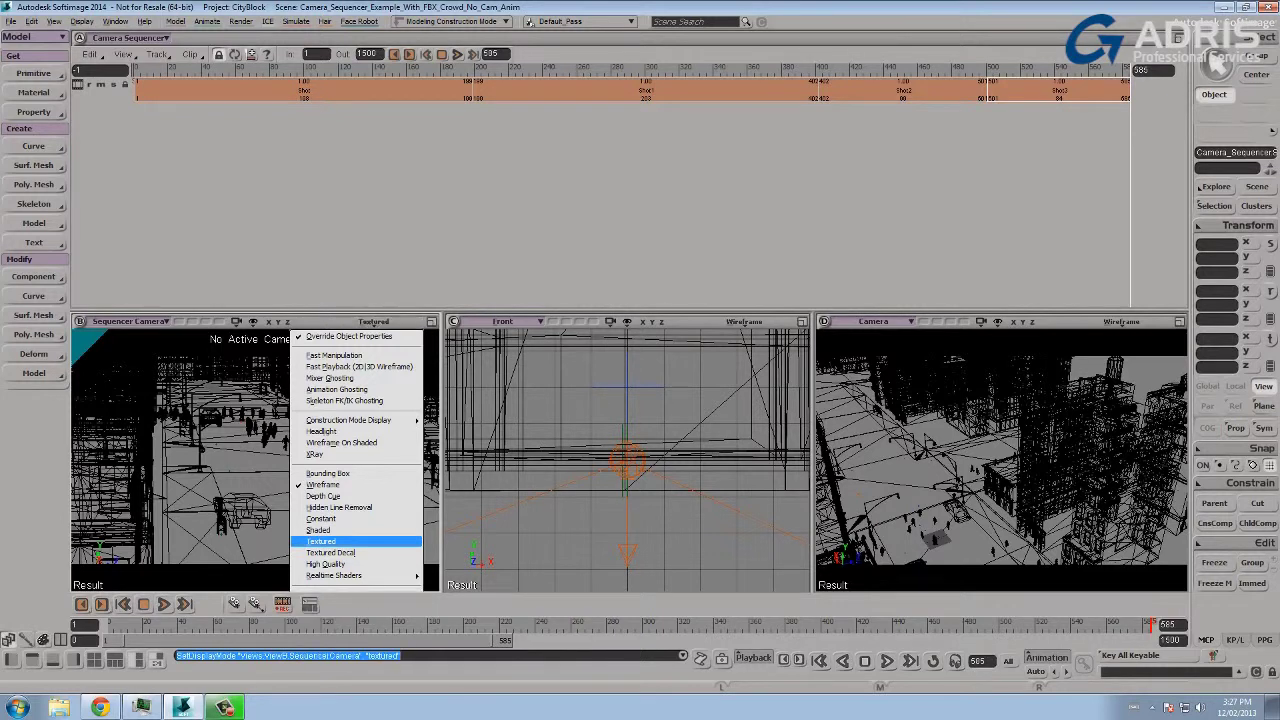
click(330, 541)
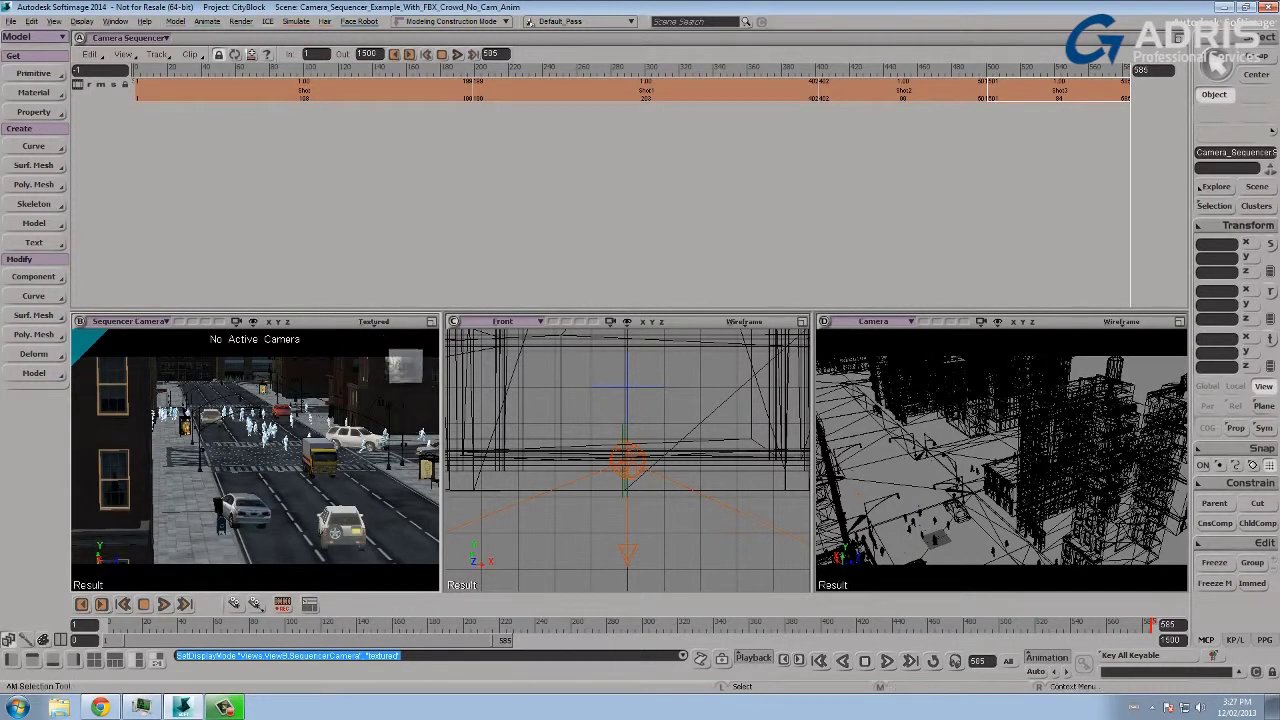
click(457, 54)
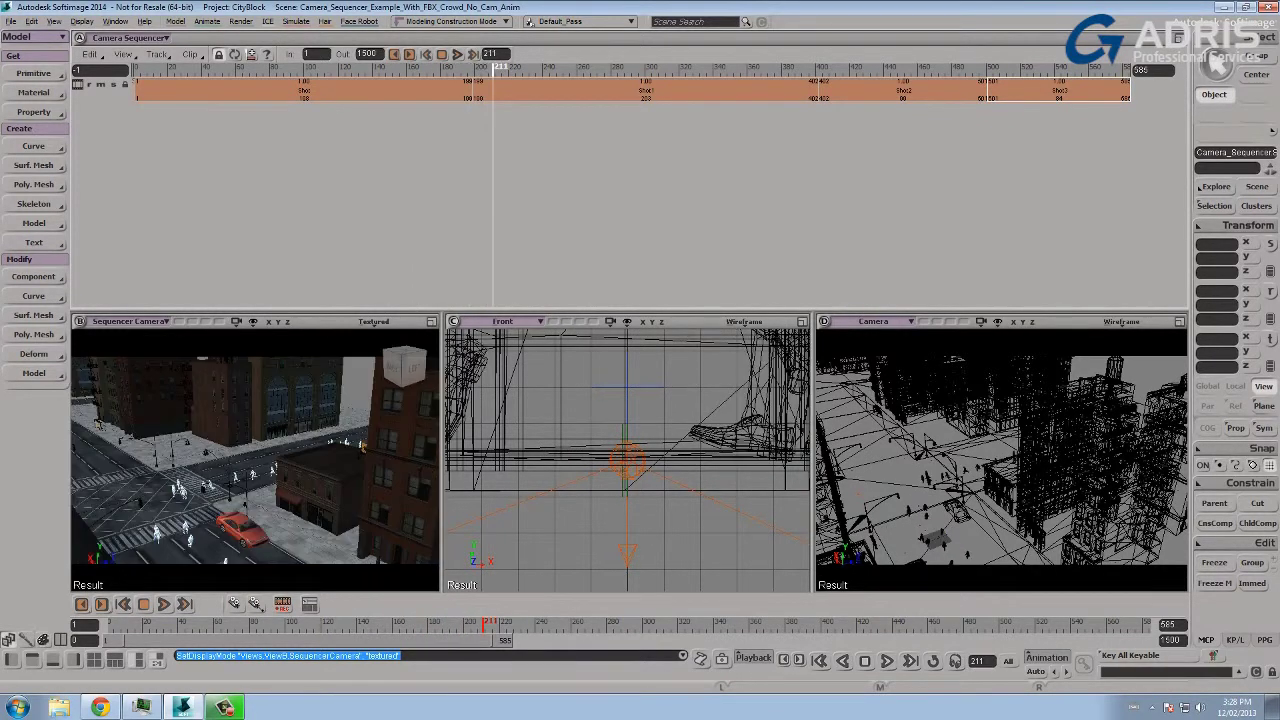
click(441, 54)
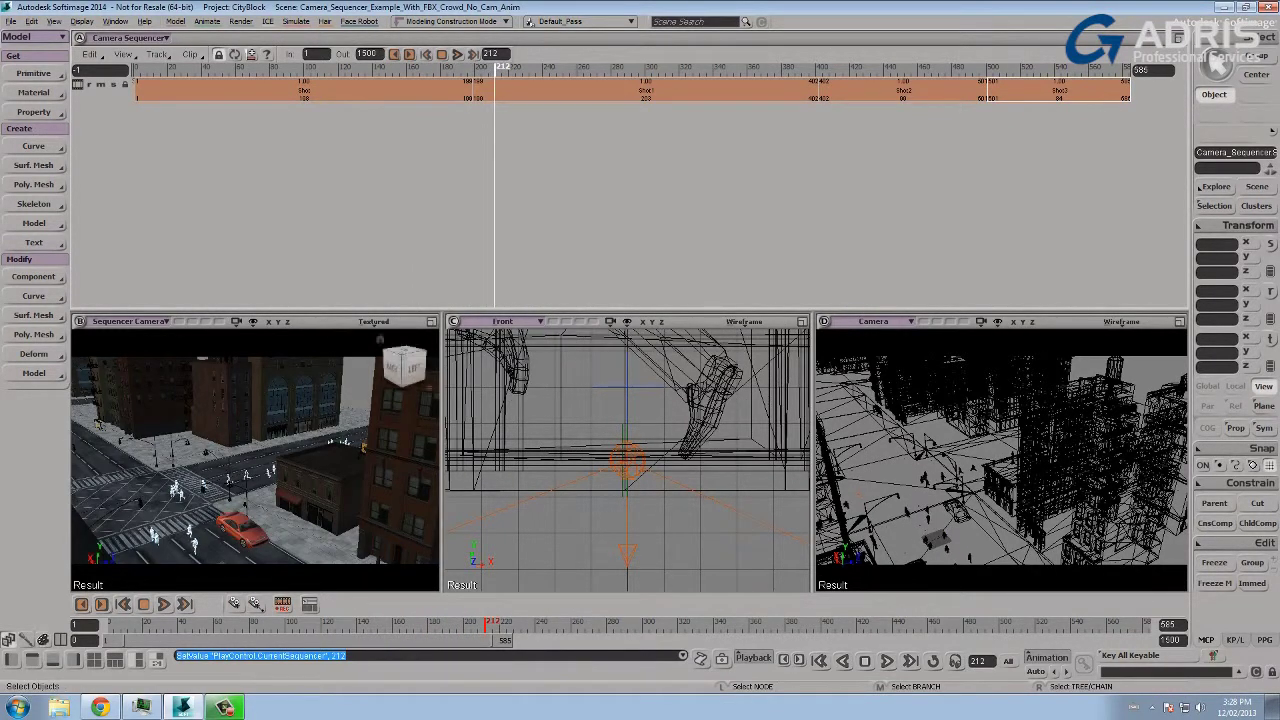
Review the shot sequence through frame 515 and return the Camera Sequencer's playhead to frame 2
drag(495, 67, 510, 67)
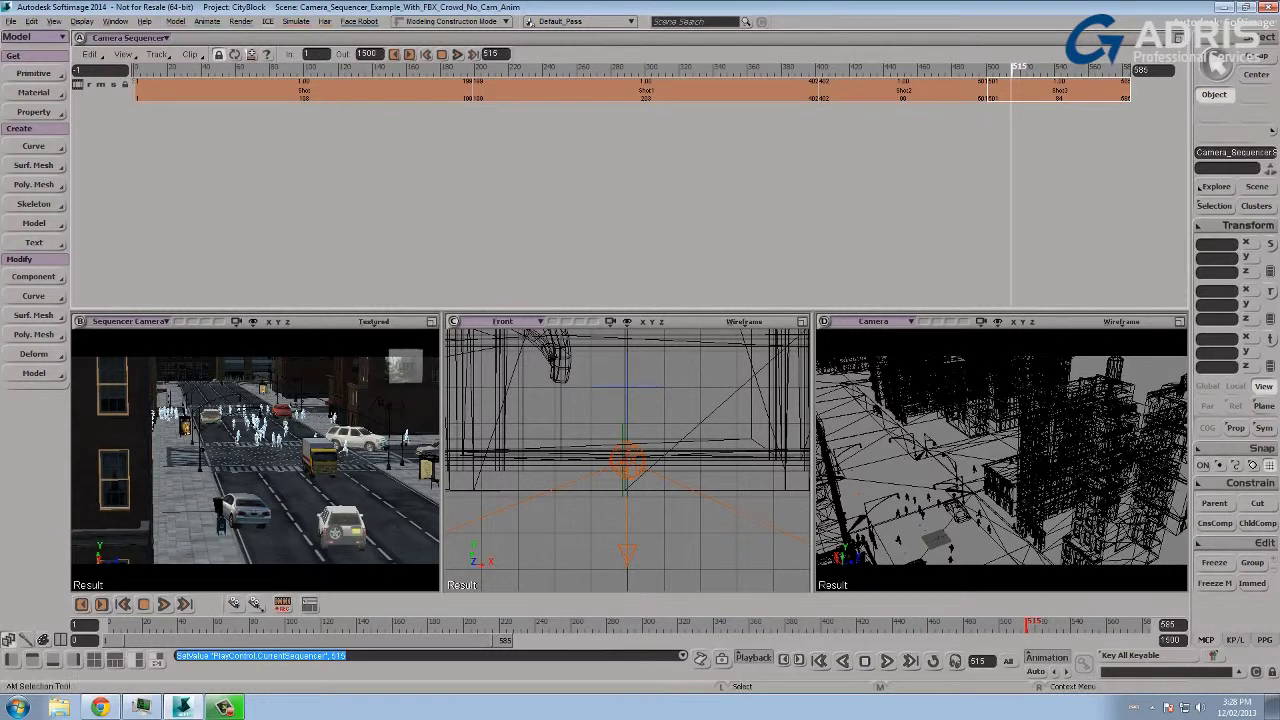
click(140, 69)
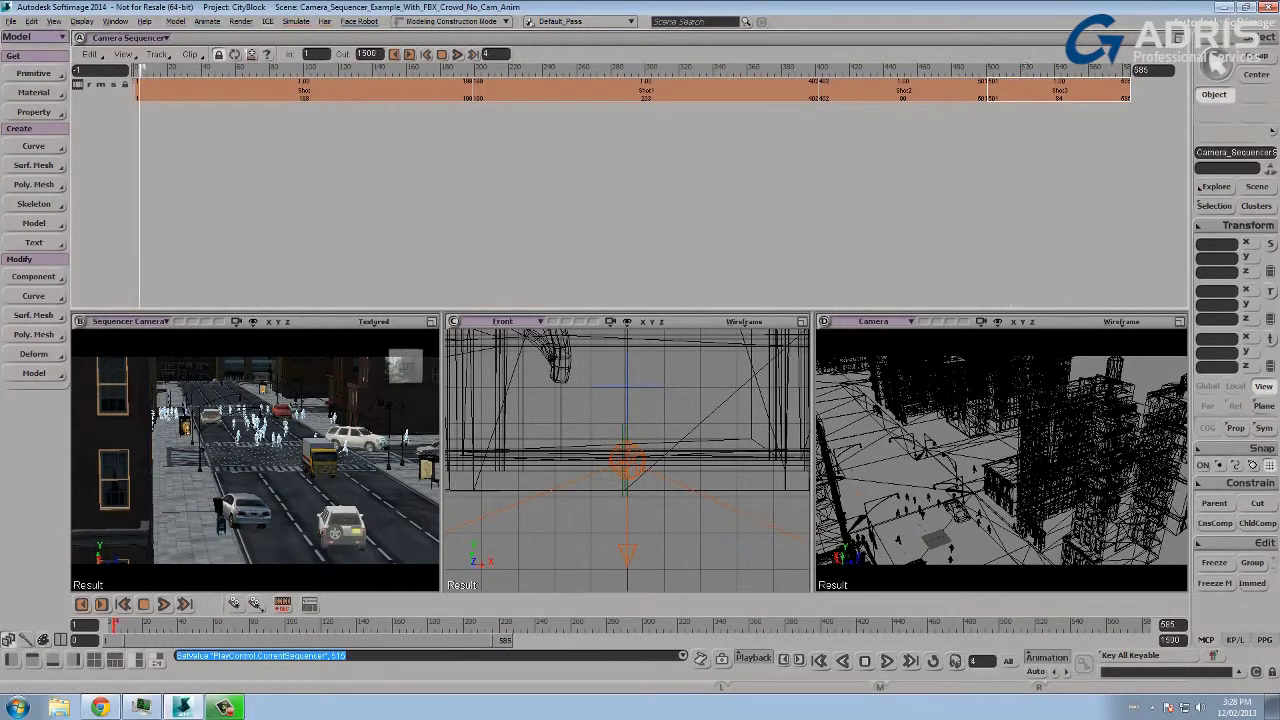
drag(140, 69, 137, 69)
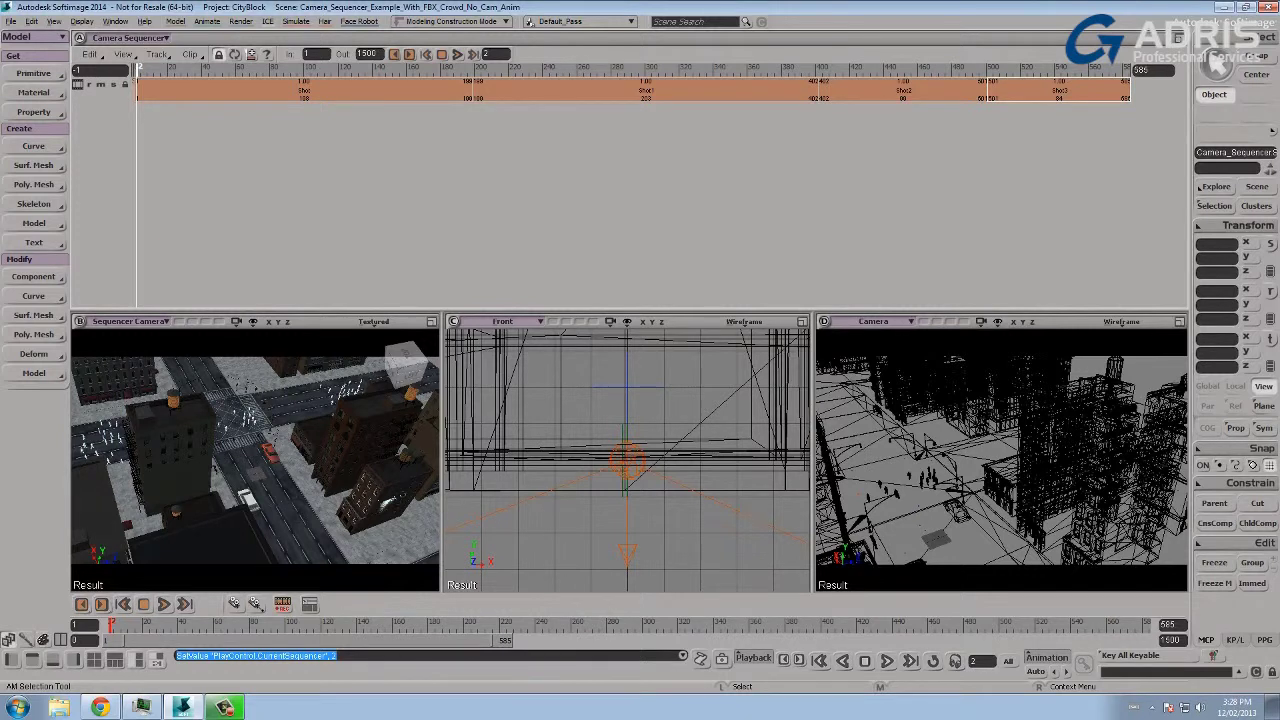
Step back and forth frame by frame near the start of the sequence, and set the Camera Sequencer's current frame to 1
key(period)
key(period)
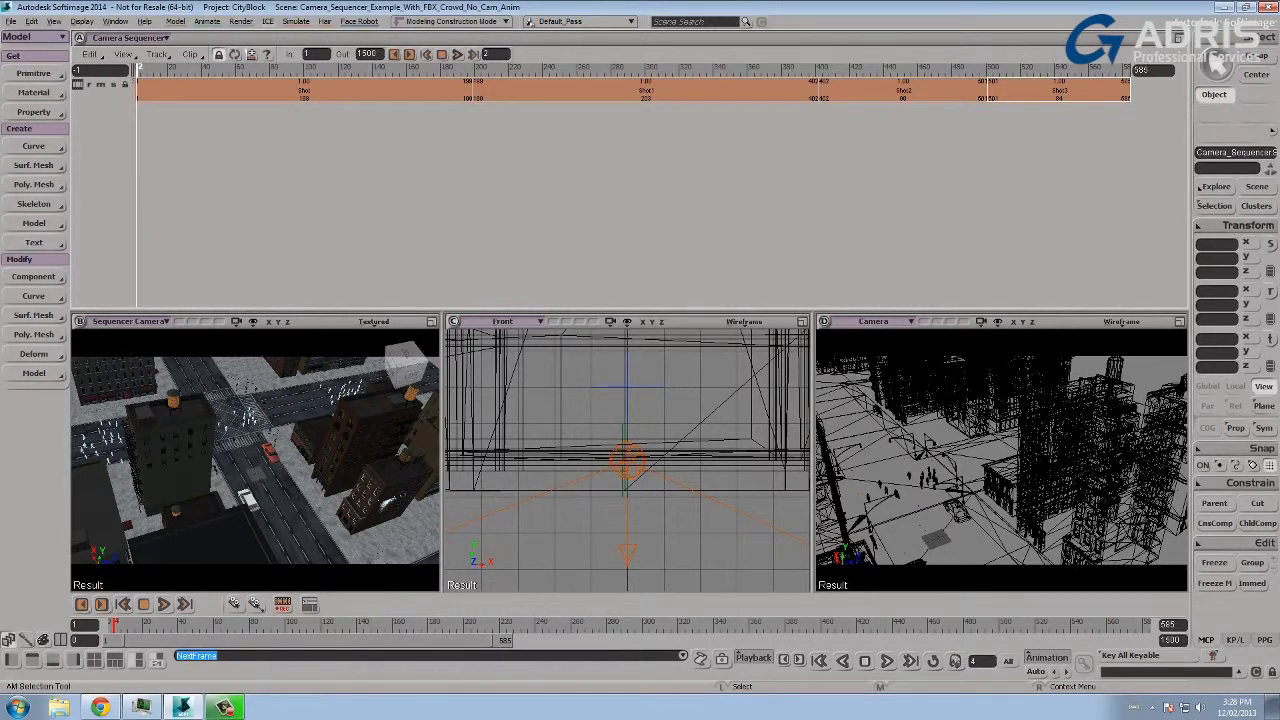
key(comma)
key(comma)
key(comma)
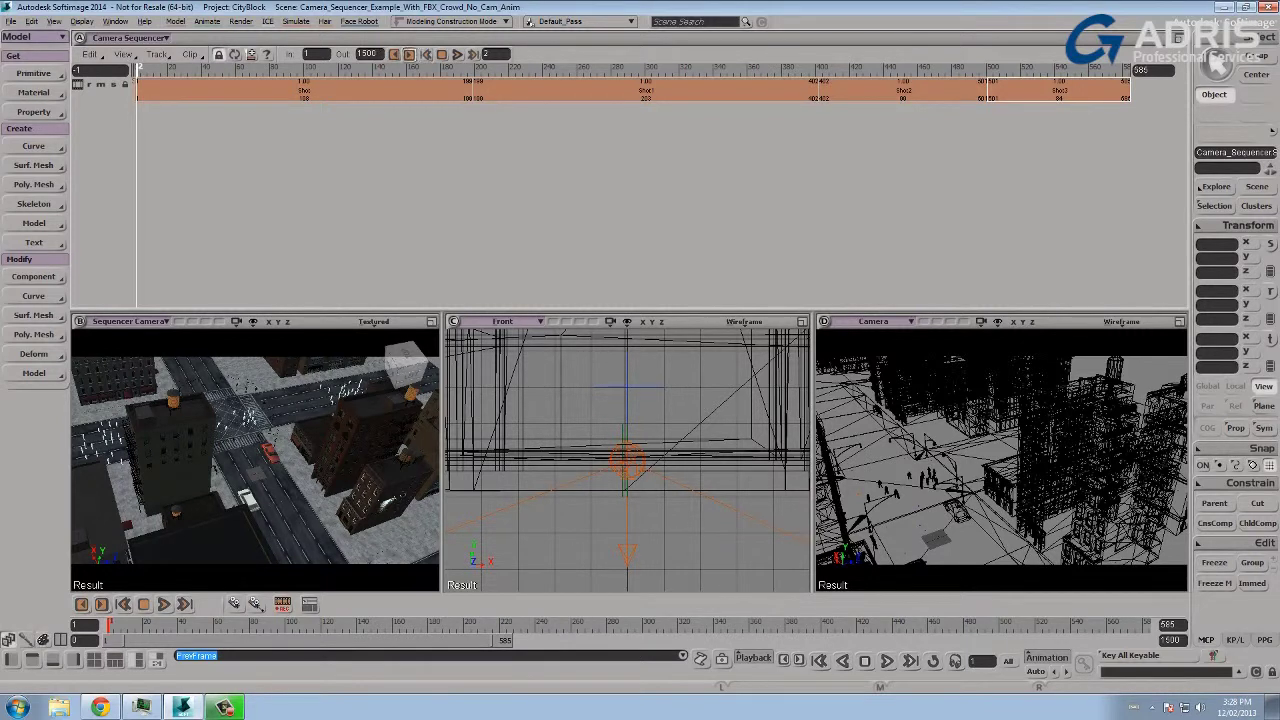
click(409, 55)
key(period)
key(period)
key(period)
key(period)
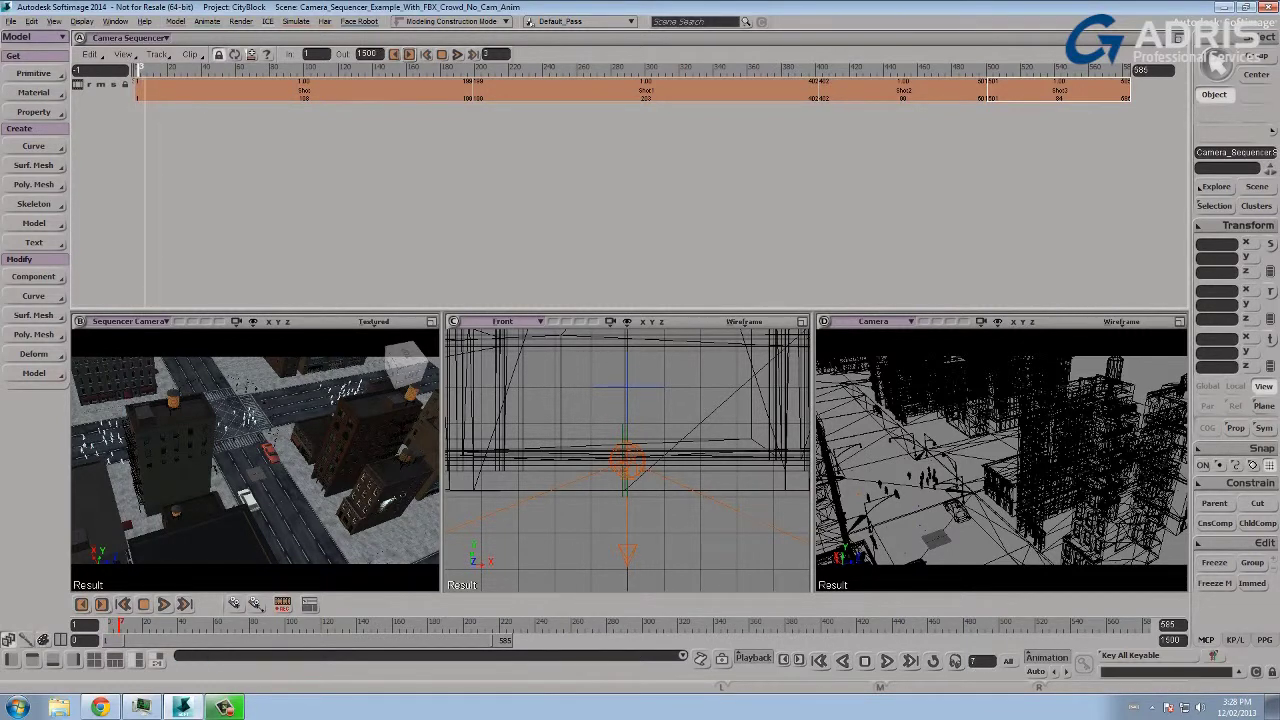
key(period)
key(period)
key(period)
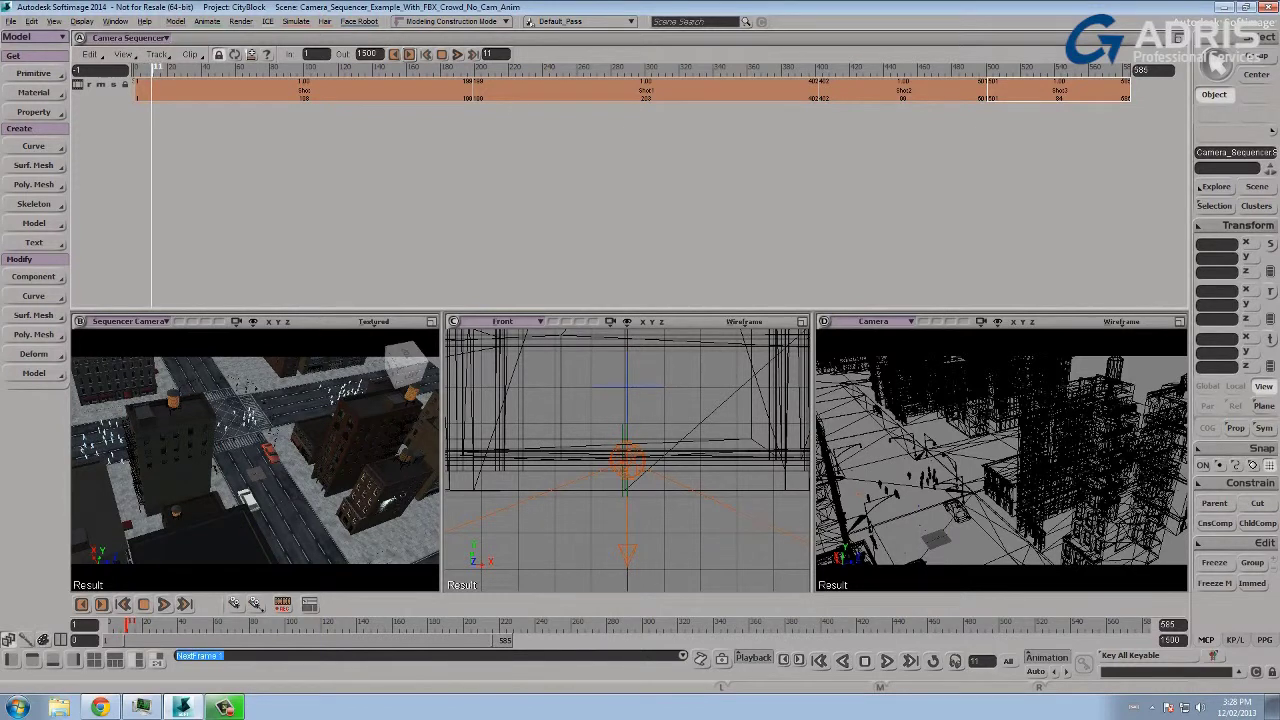
key(comma)
key(comma)
key(comma)
key(comma)
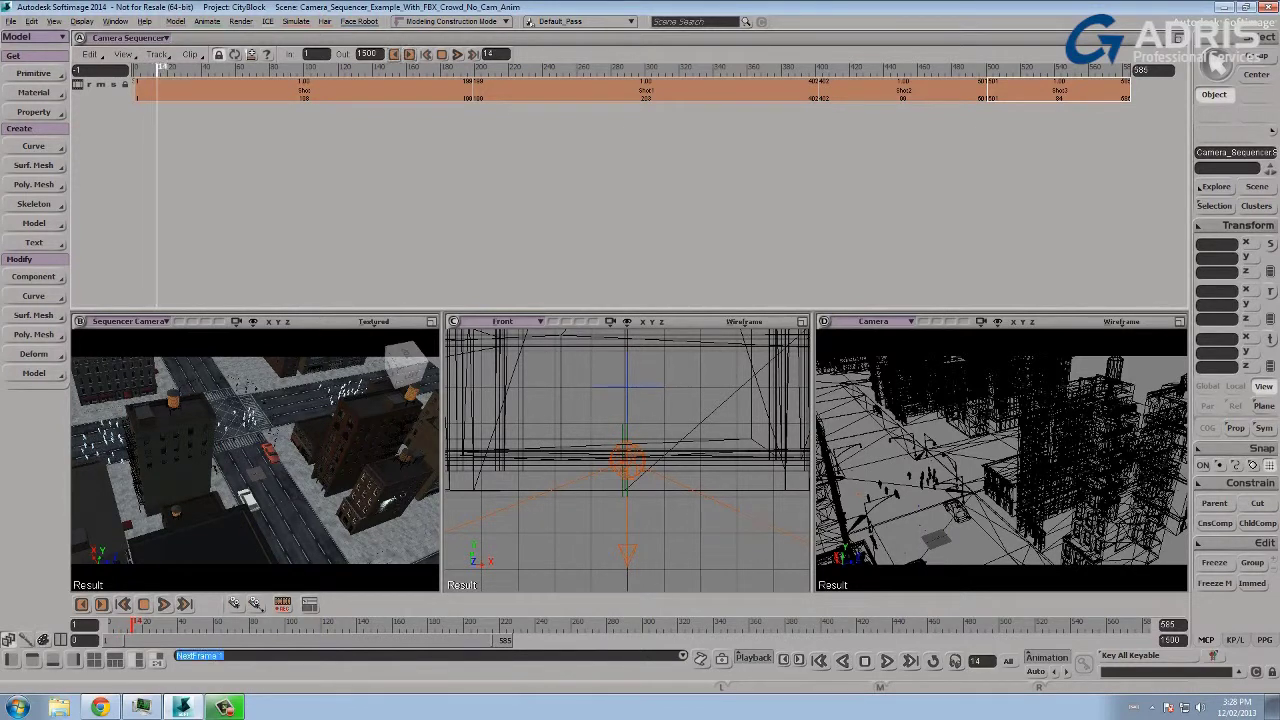
key(comma)
key(comma)
key(comma)
key(comma)
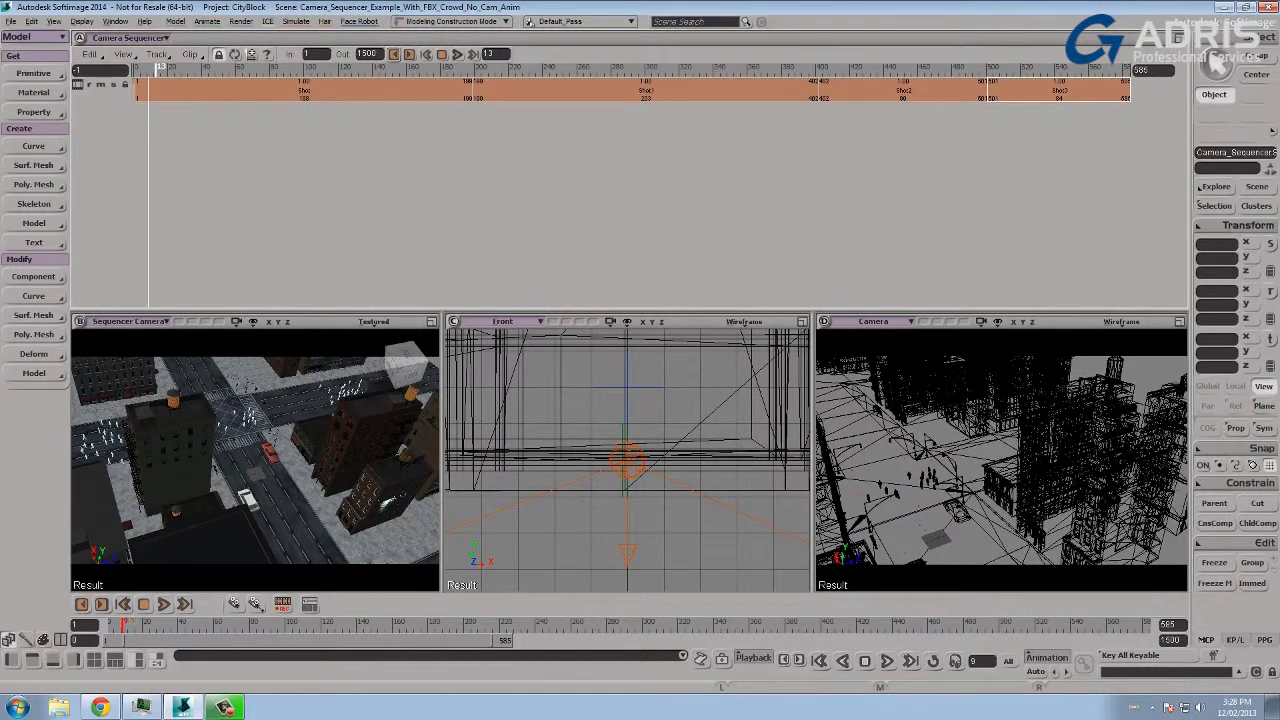
click(487, 54)
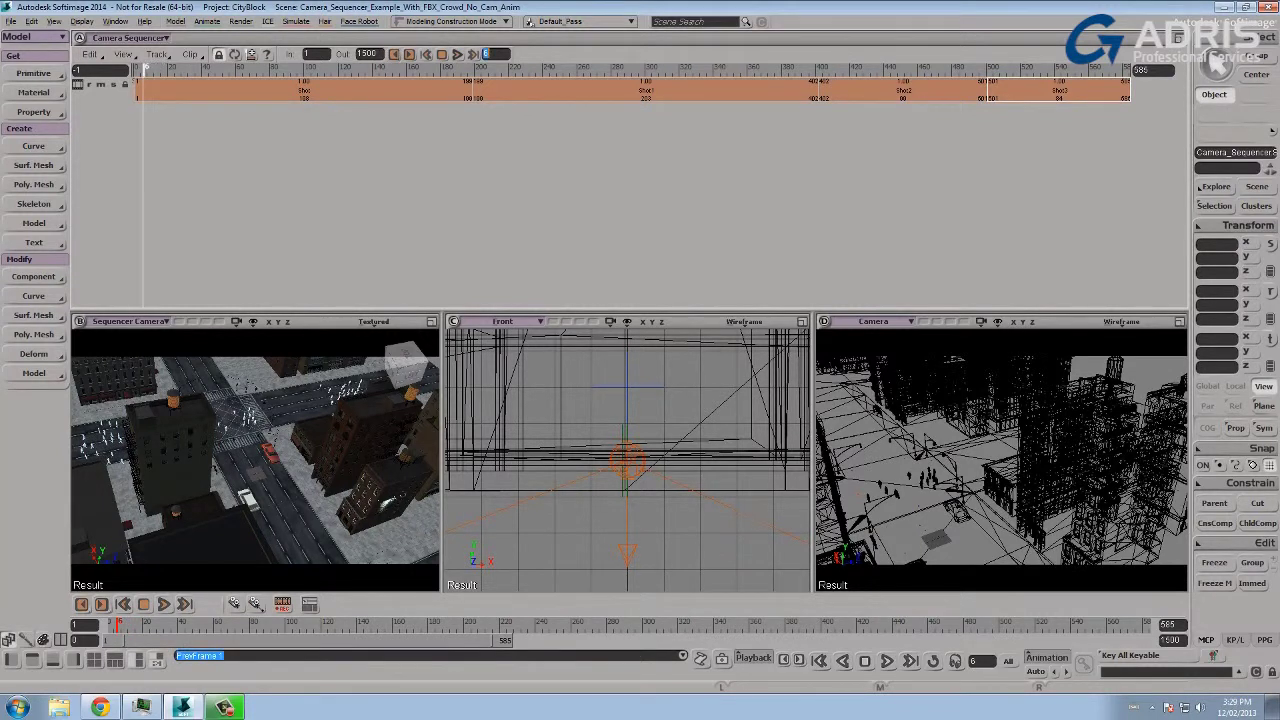
text(1)
key(Return)
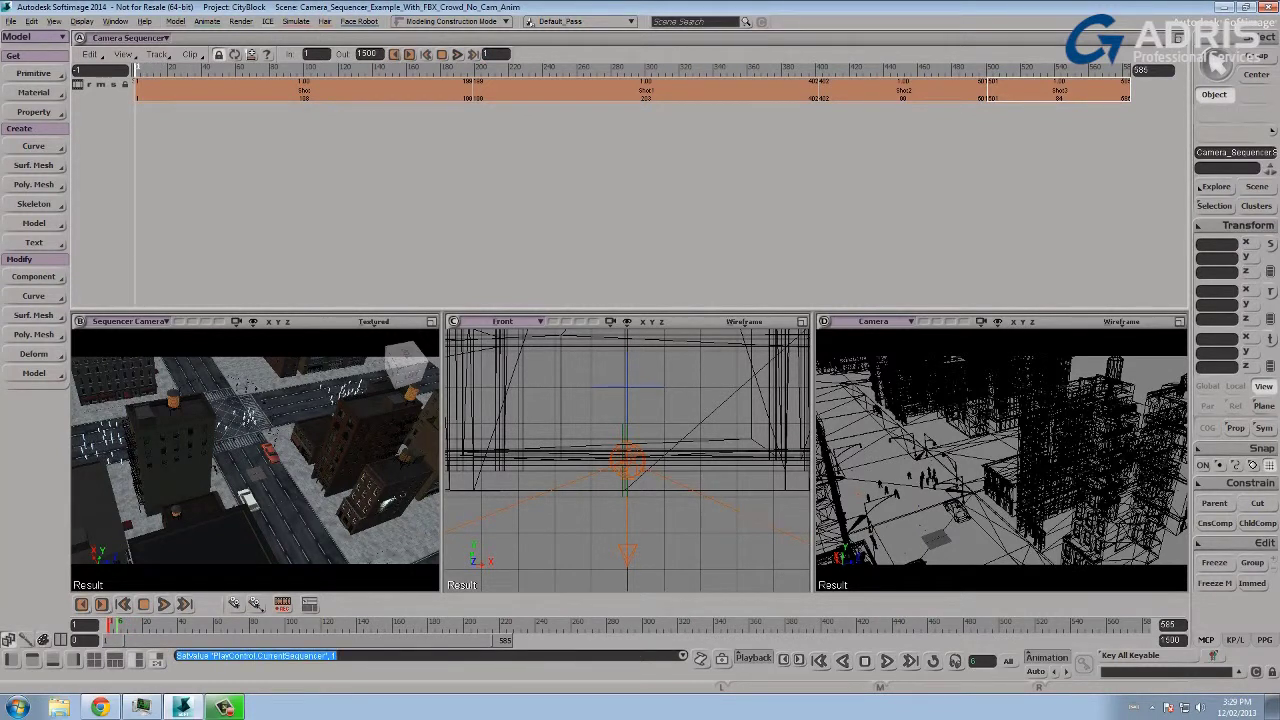
Trim off the part of the first shot clip before frame 6
click(144, 70)
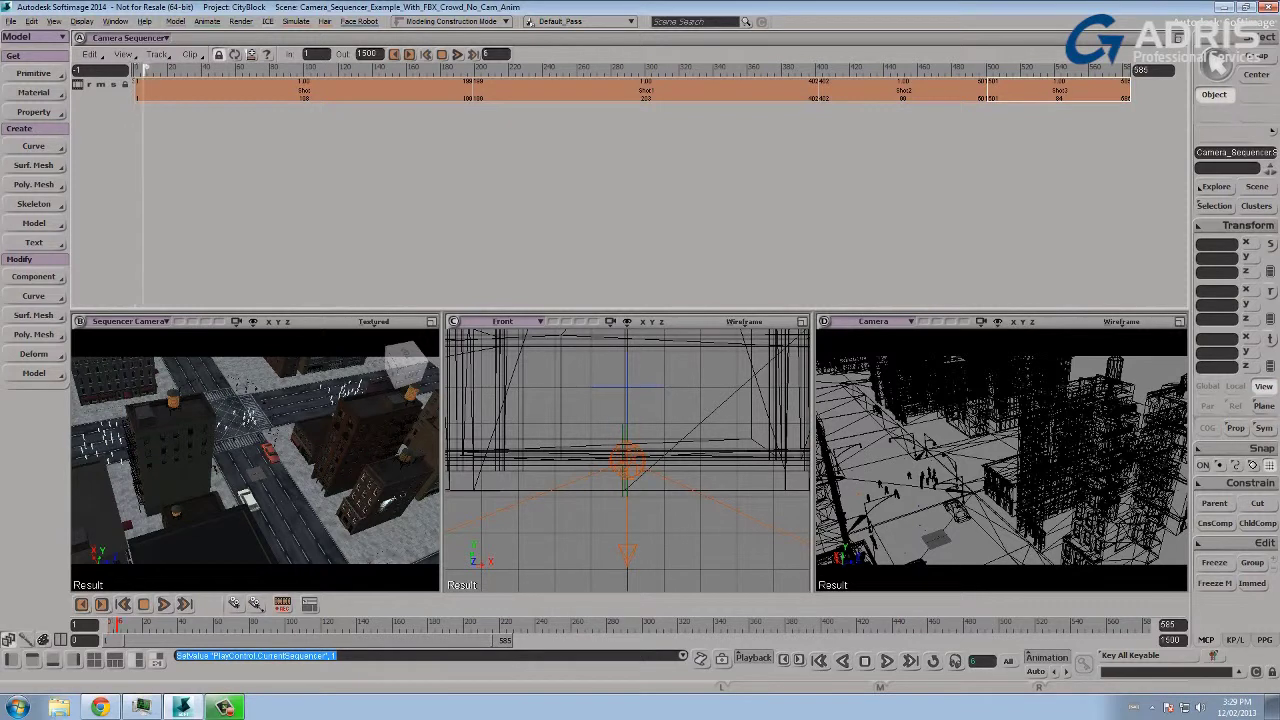
click(189, 54)
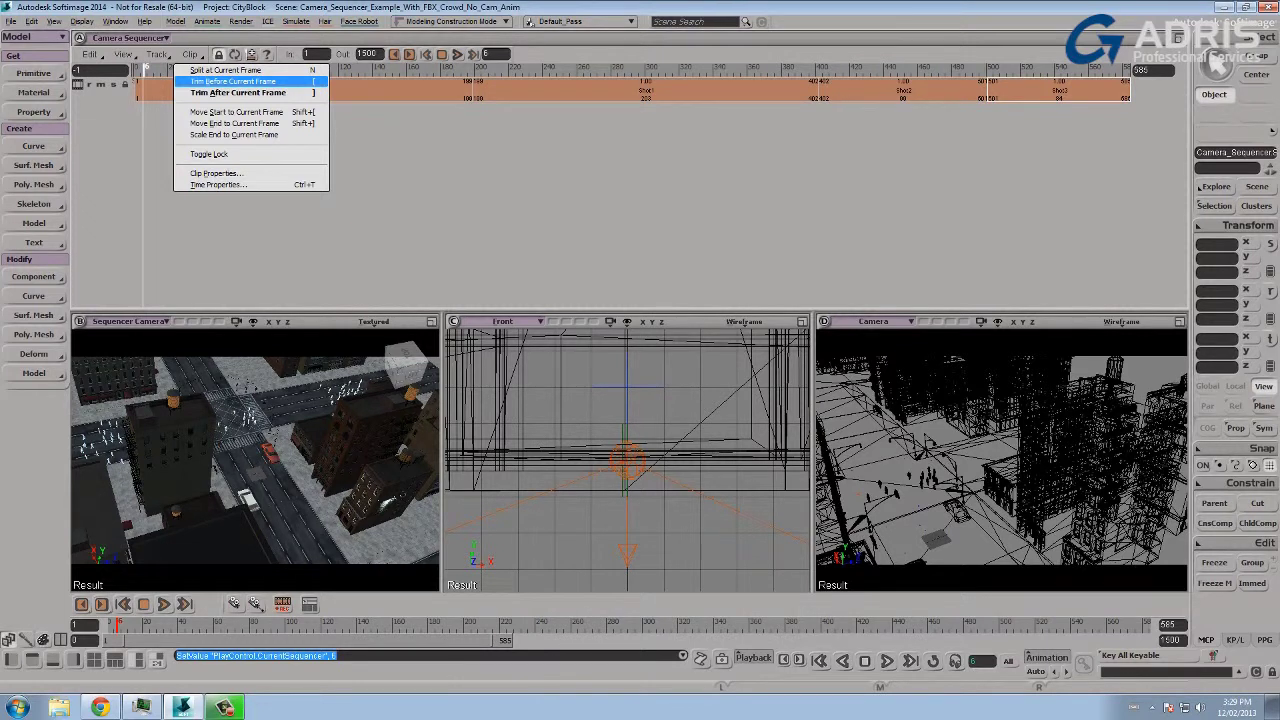
click(233, 81)
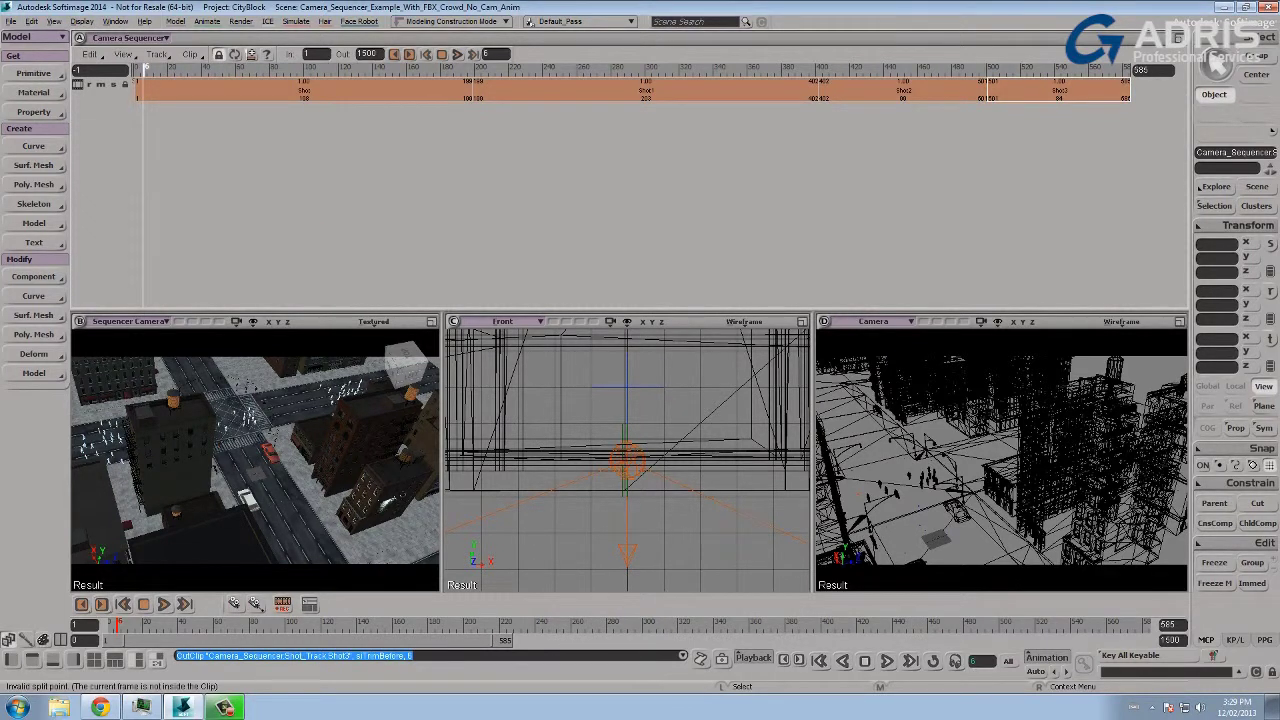
click(250, 90)
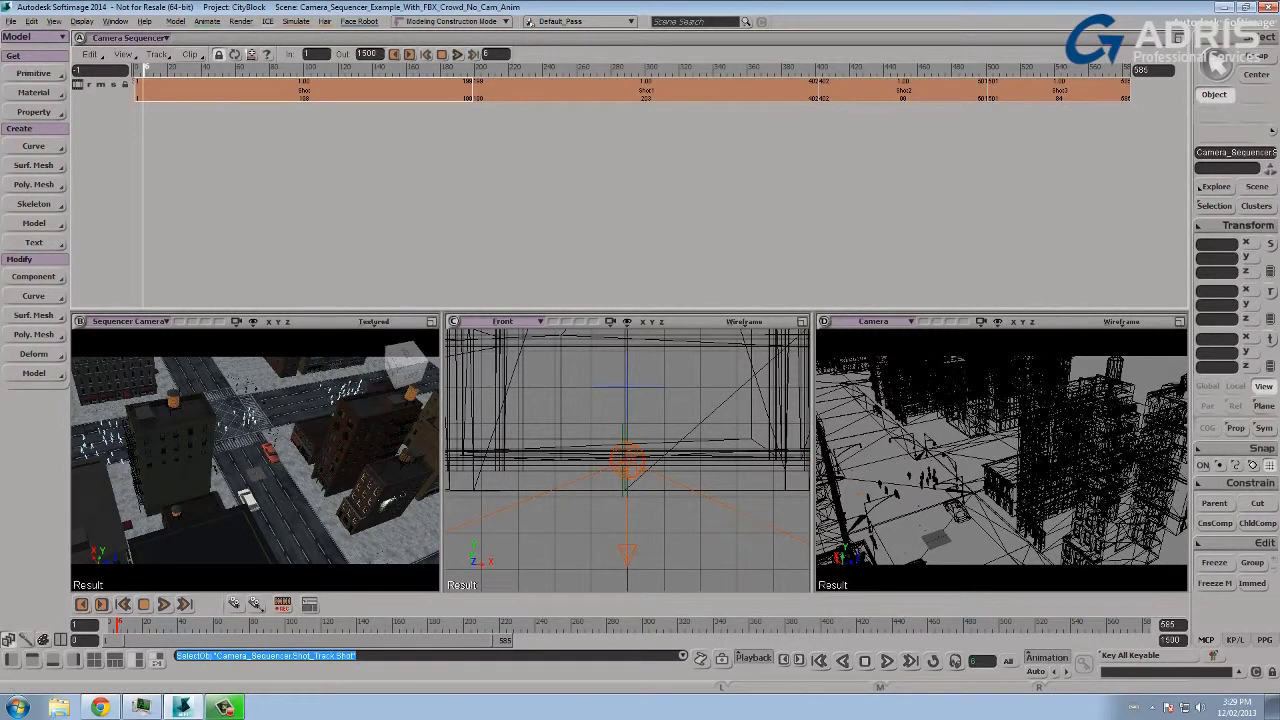
click(189, 54)
click(233, 80)
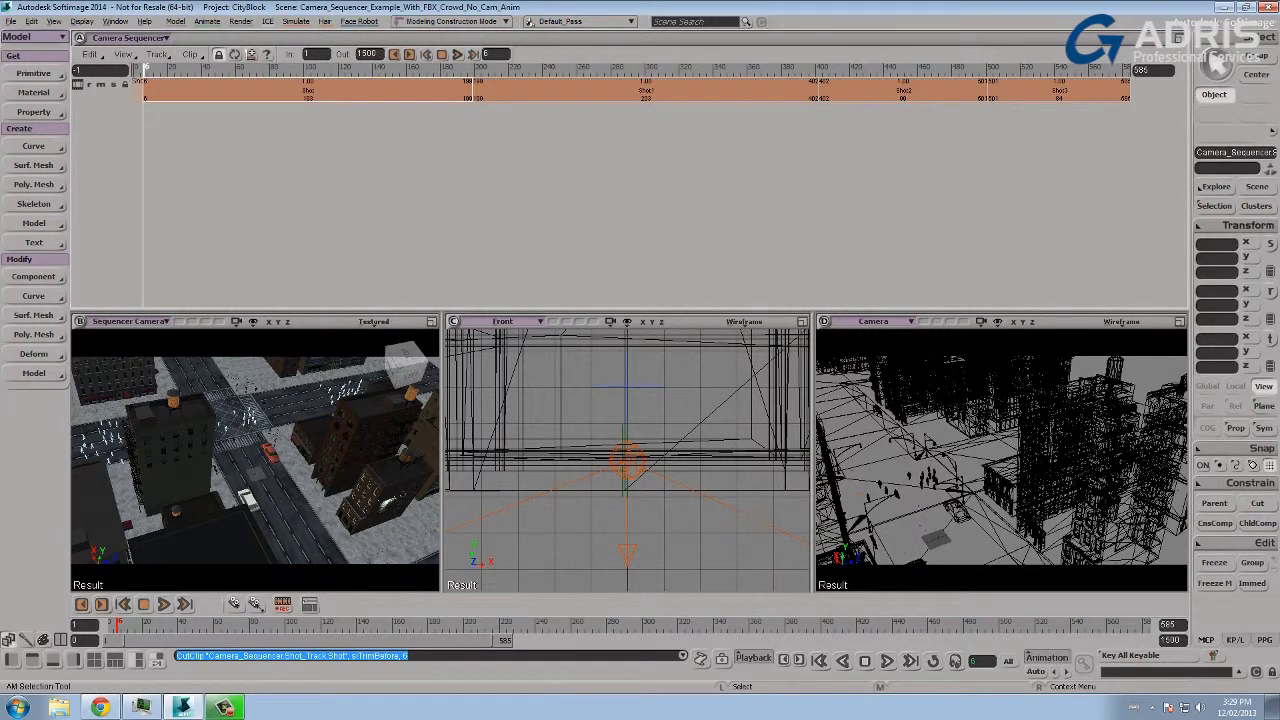
Slide all four shot clips about 6 frames earlier so they sit end to end from the start of the track
drag(300, 90, 290, 90)
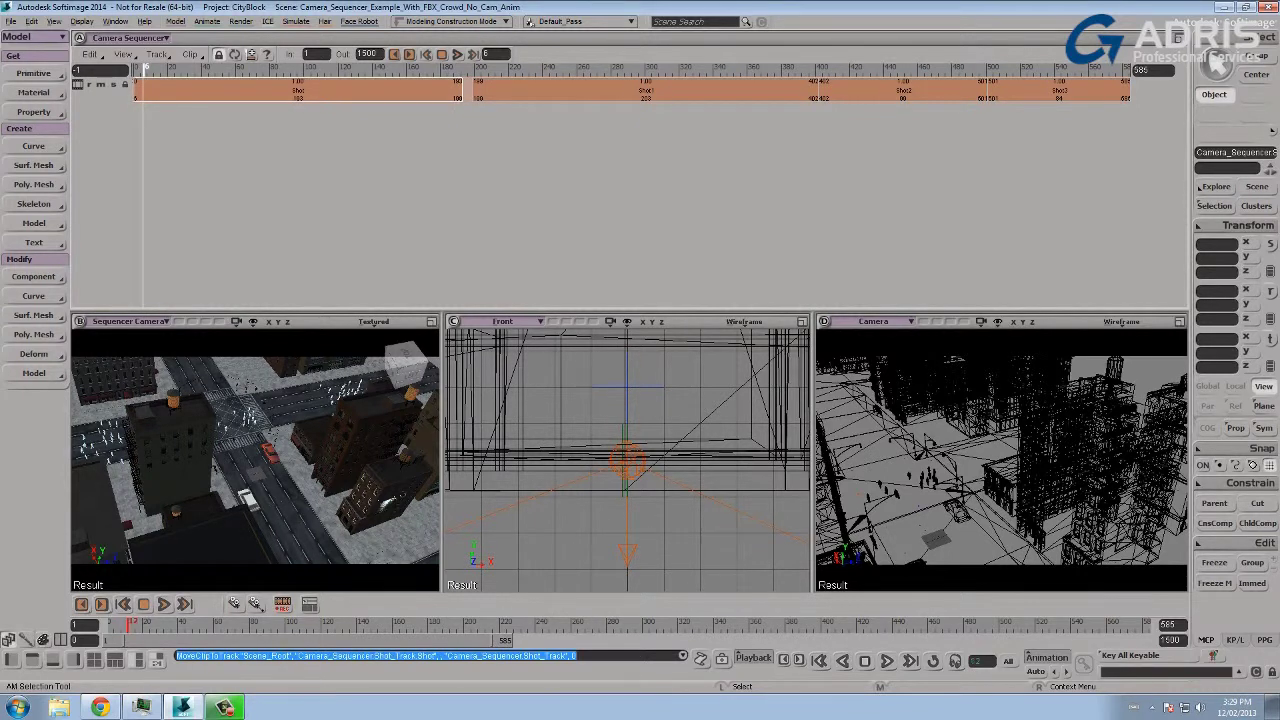
drag(646, 90, 636, 90)
drag(904, 90, 894, 90)
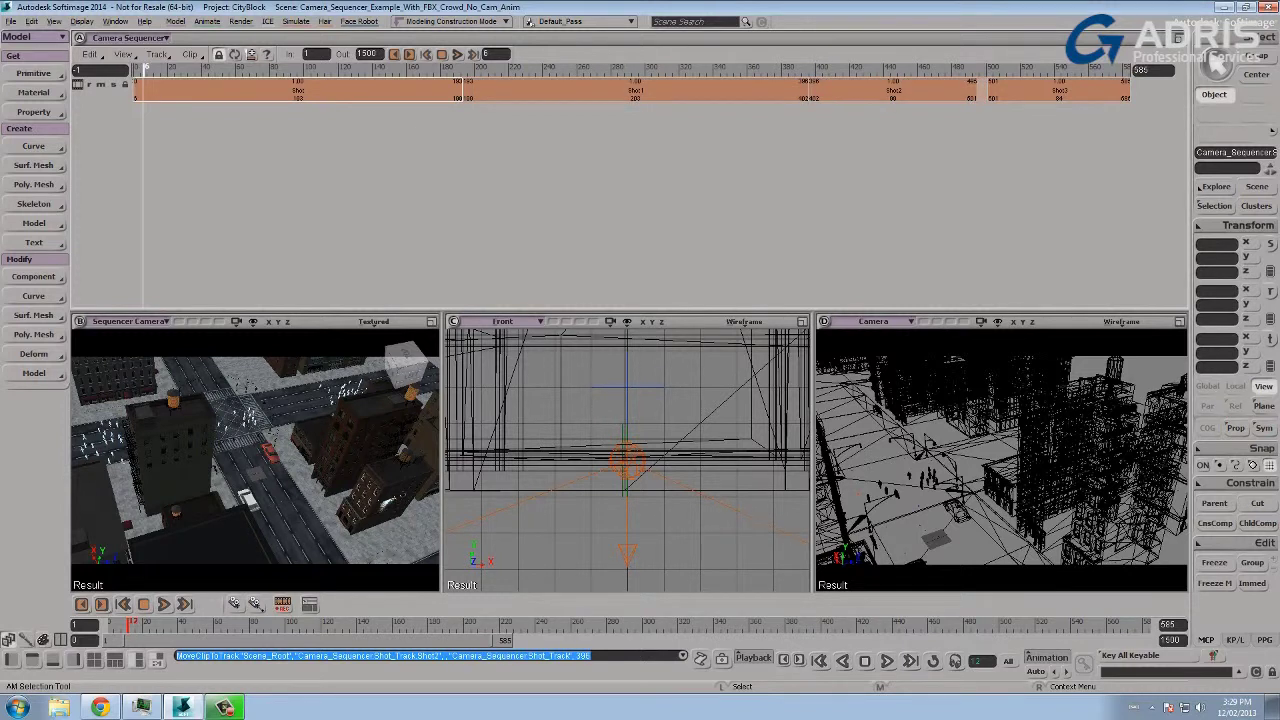
drag(1060, 90, 1050, 90)
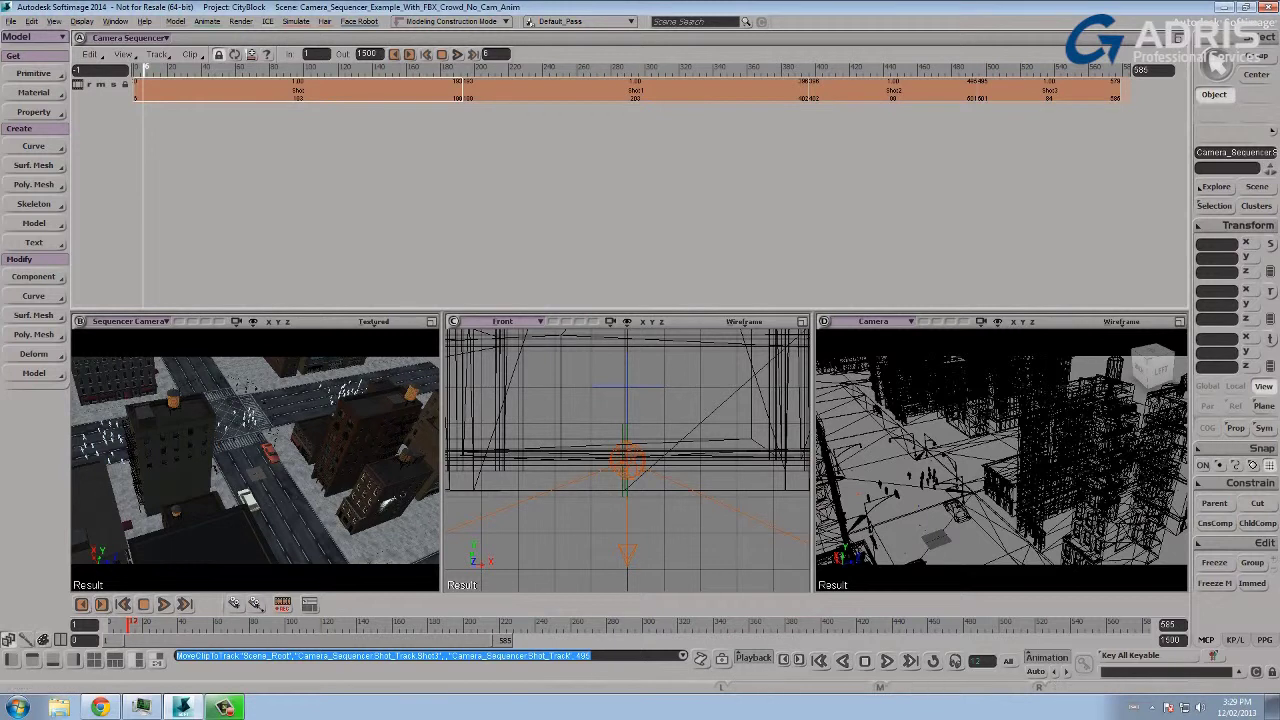
Show the Overhead_Cam_One view textured in the wireframe Camera viewport, and select that camera under Camera_Root1 in the Explorer
click(873, 321)
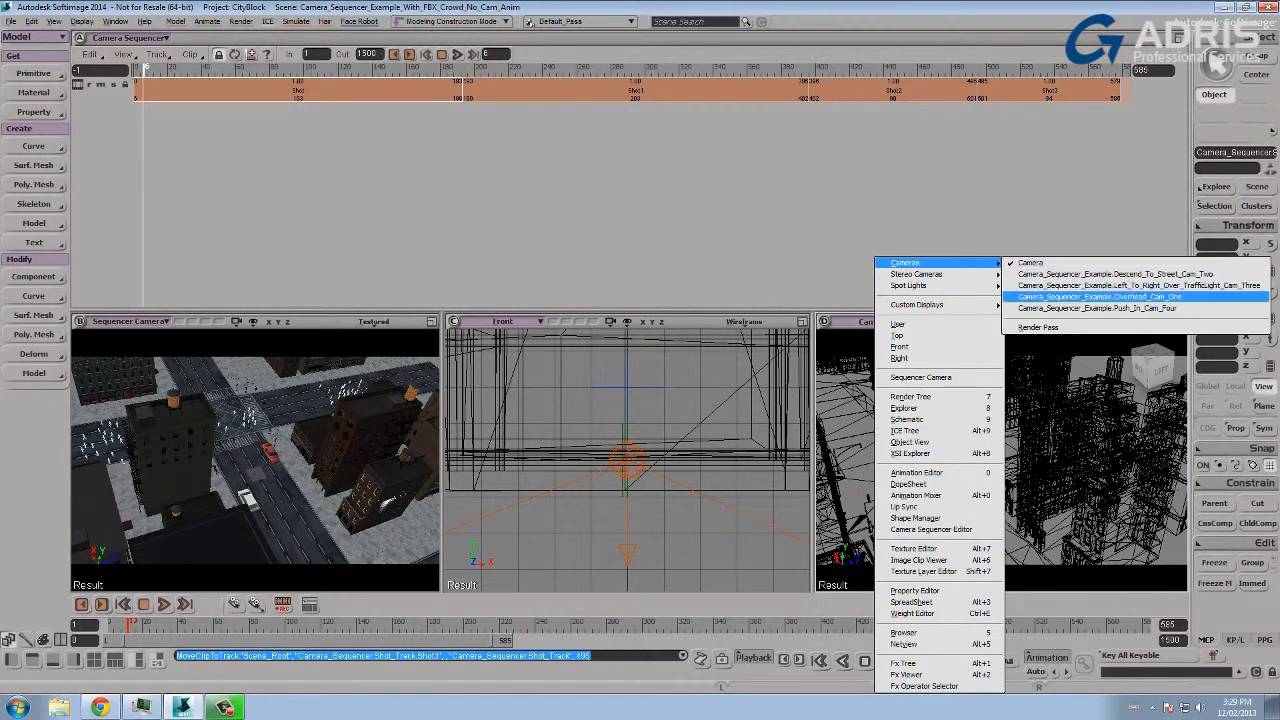
click(1100, 297)
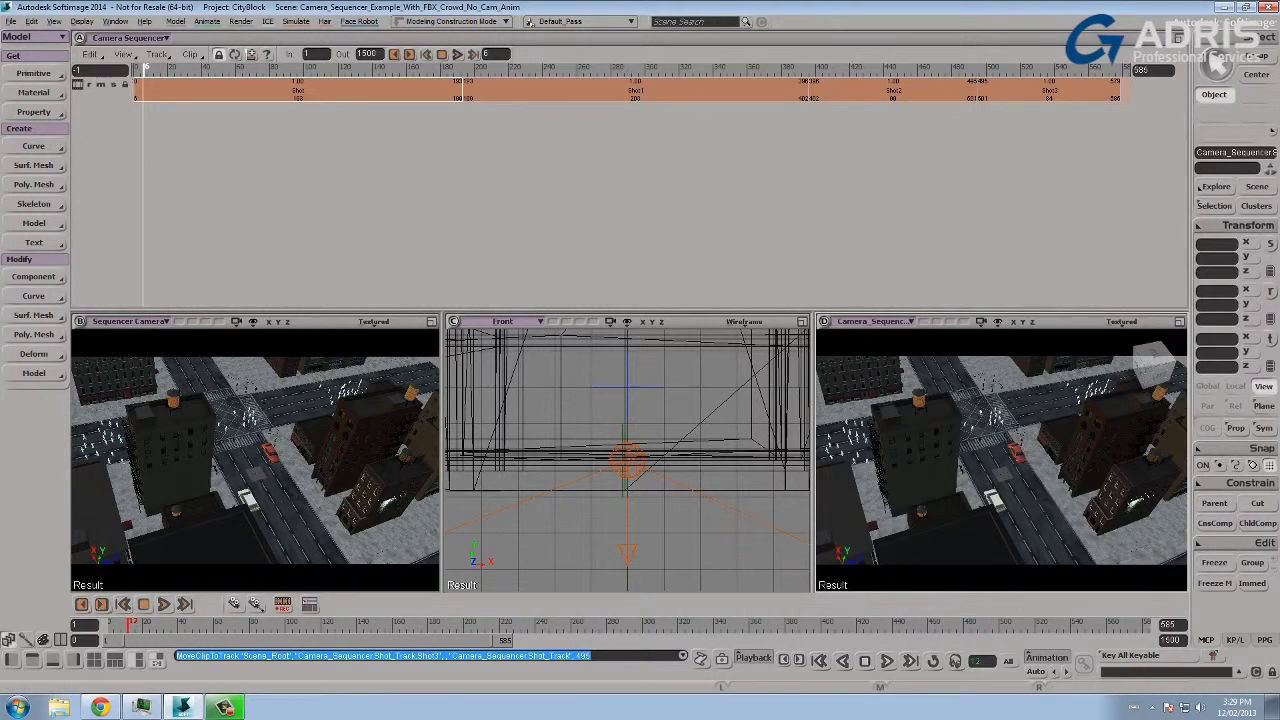
key(8)
click(802, 163)
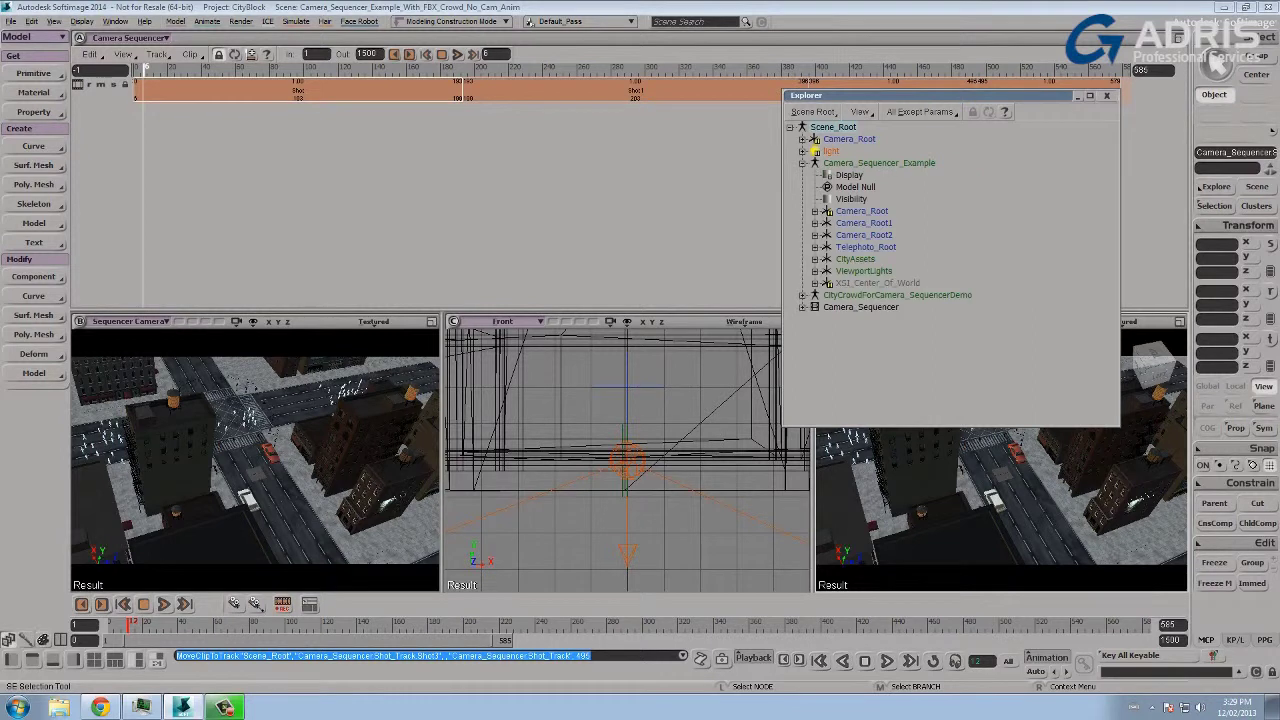
click(815, 211)
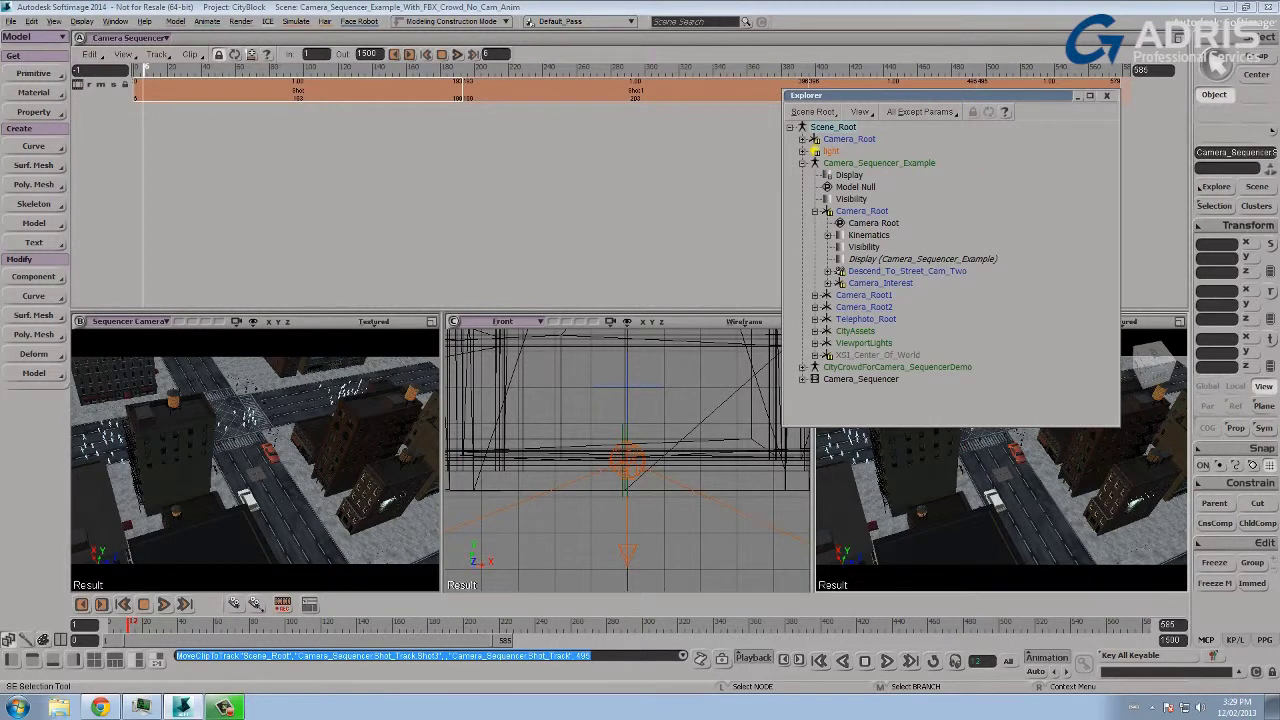
click(815, 295)
click(887, 355)
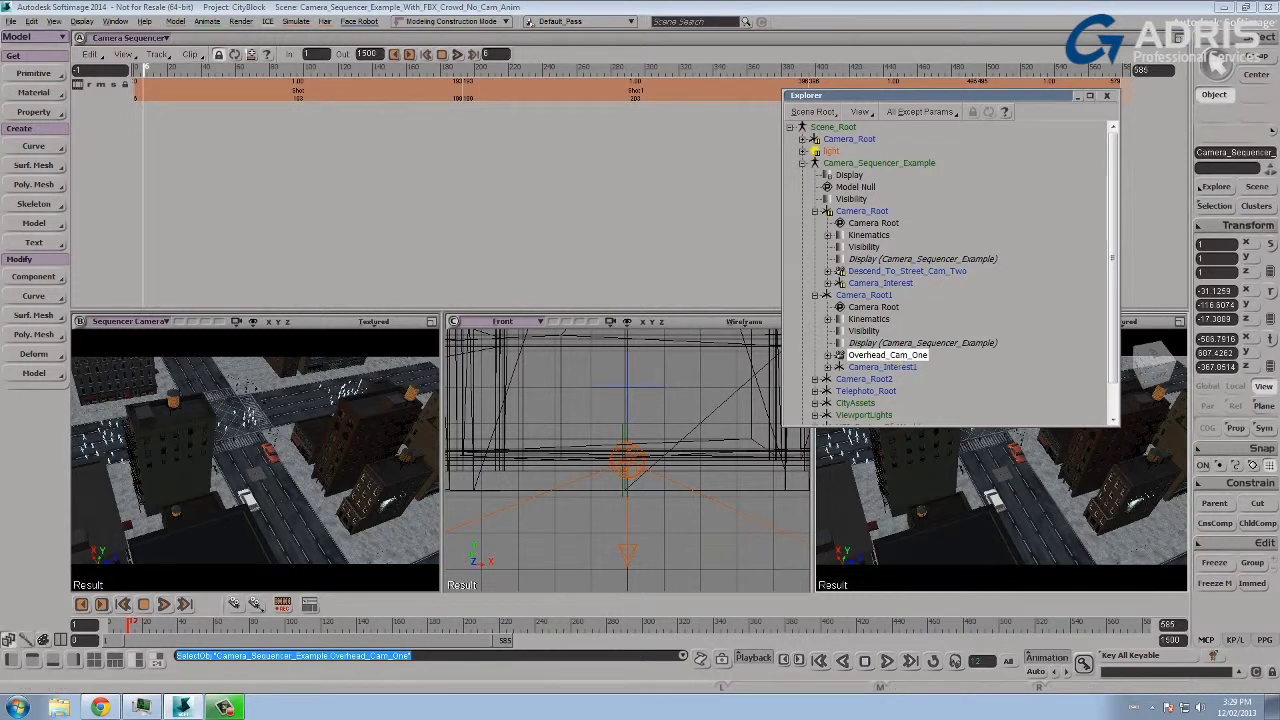
At sequencer frame 1, add Camera_Interest1 and Camera_Root1 to the selected overhead camera and set a key on all three
click(137, 69)
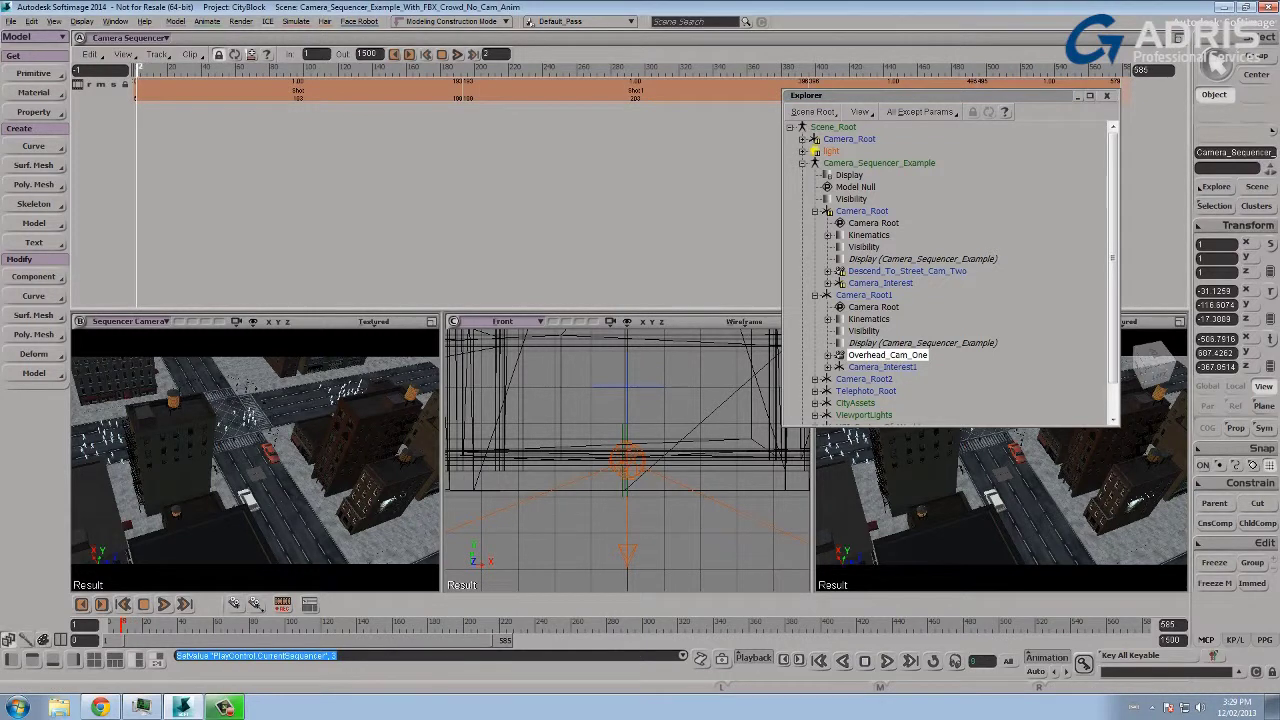
drag(138, 69, 135, 69)
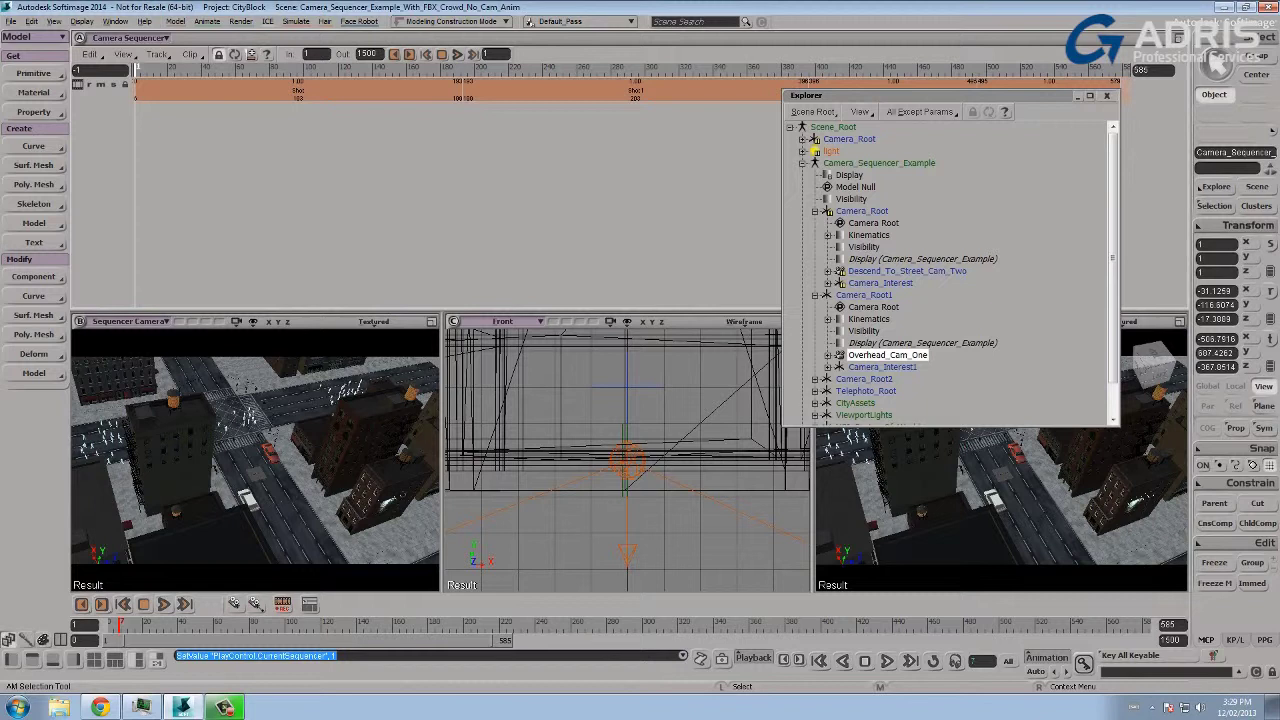
drag(930, 96, 575, 129)
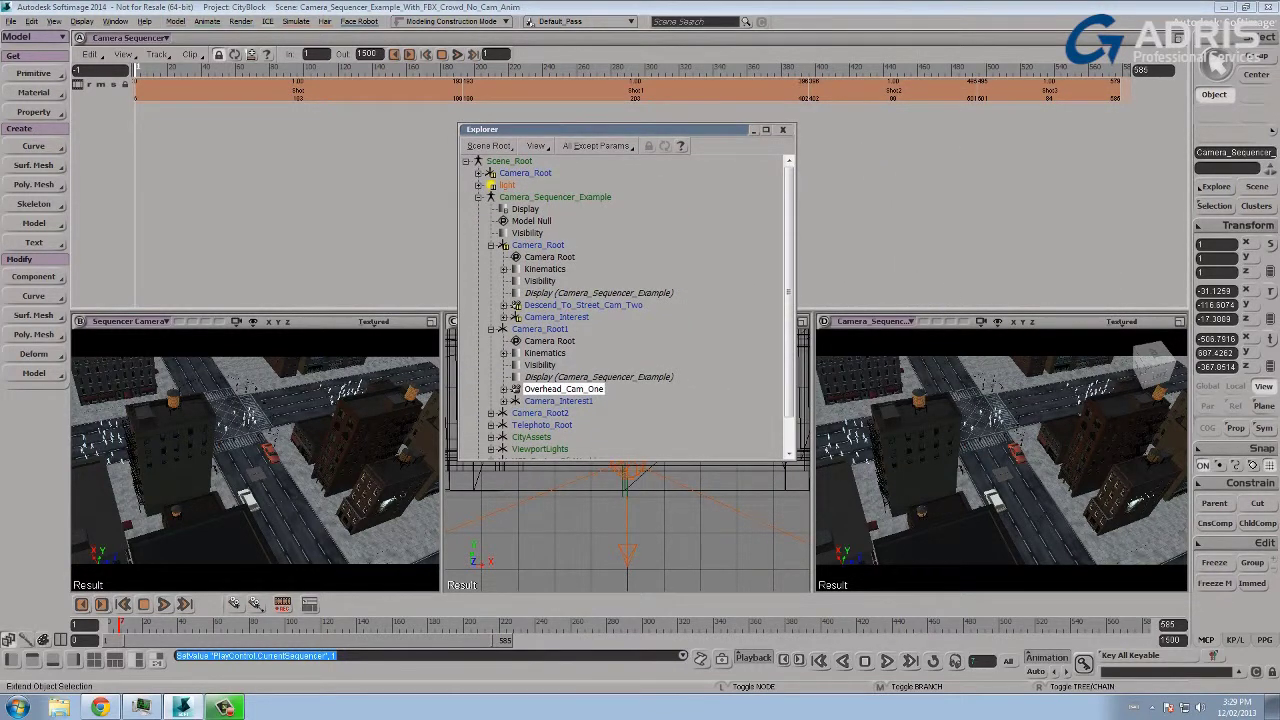
ctrl+click(558, 400)
ctrl+click(540, 329)
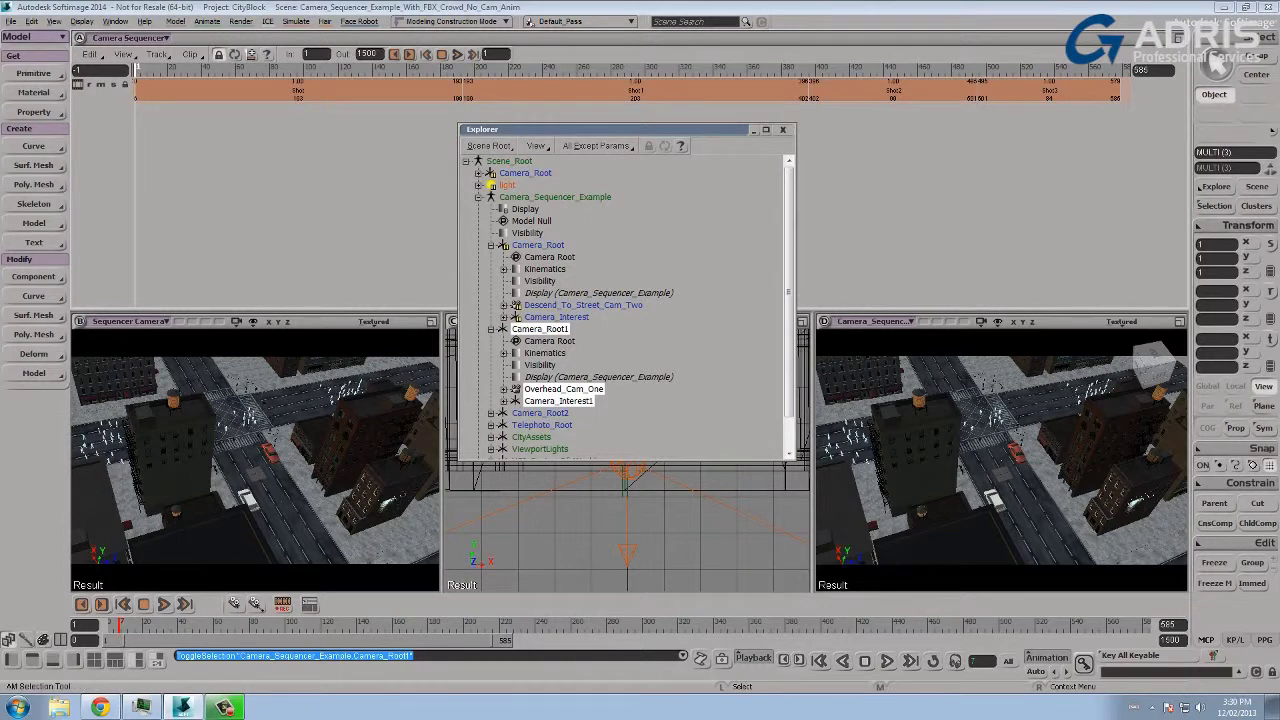
key(k)
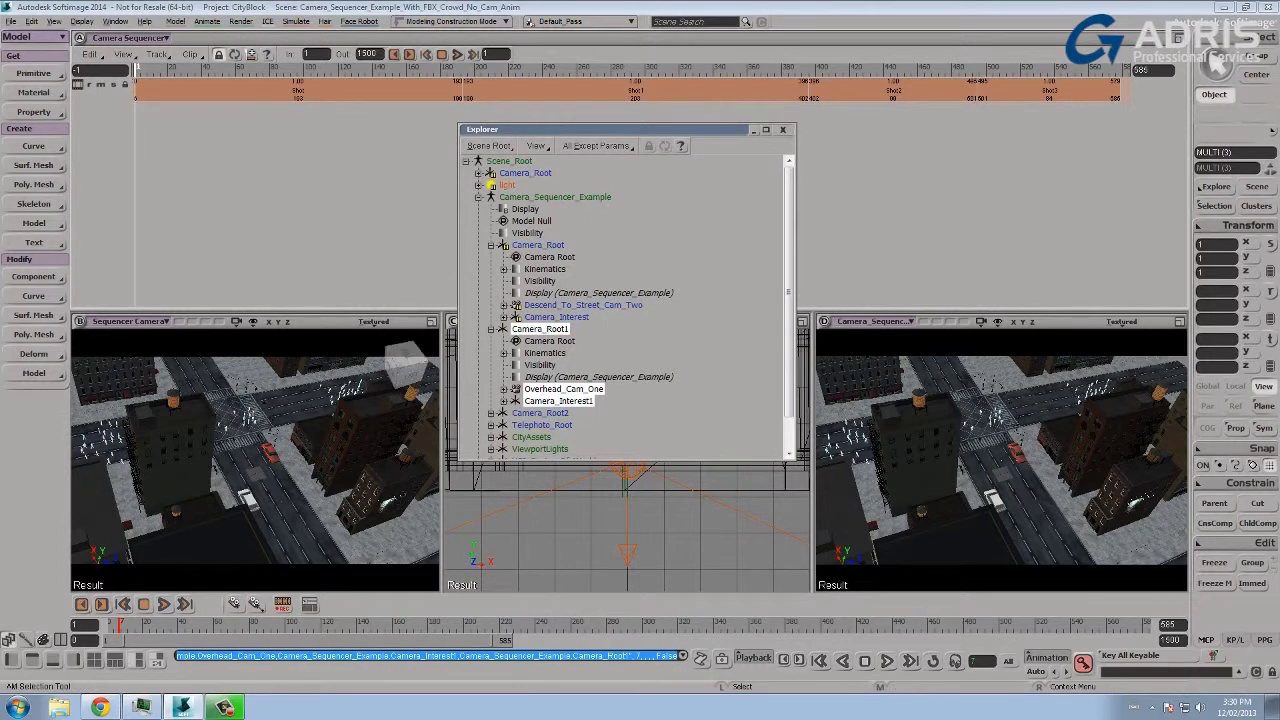
At sequencer frame 192, move the overhead camera closer to the street and key the camera, its interest and its root
click(102, 604)
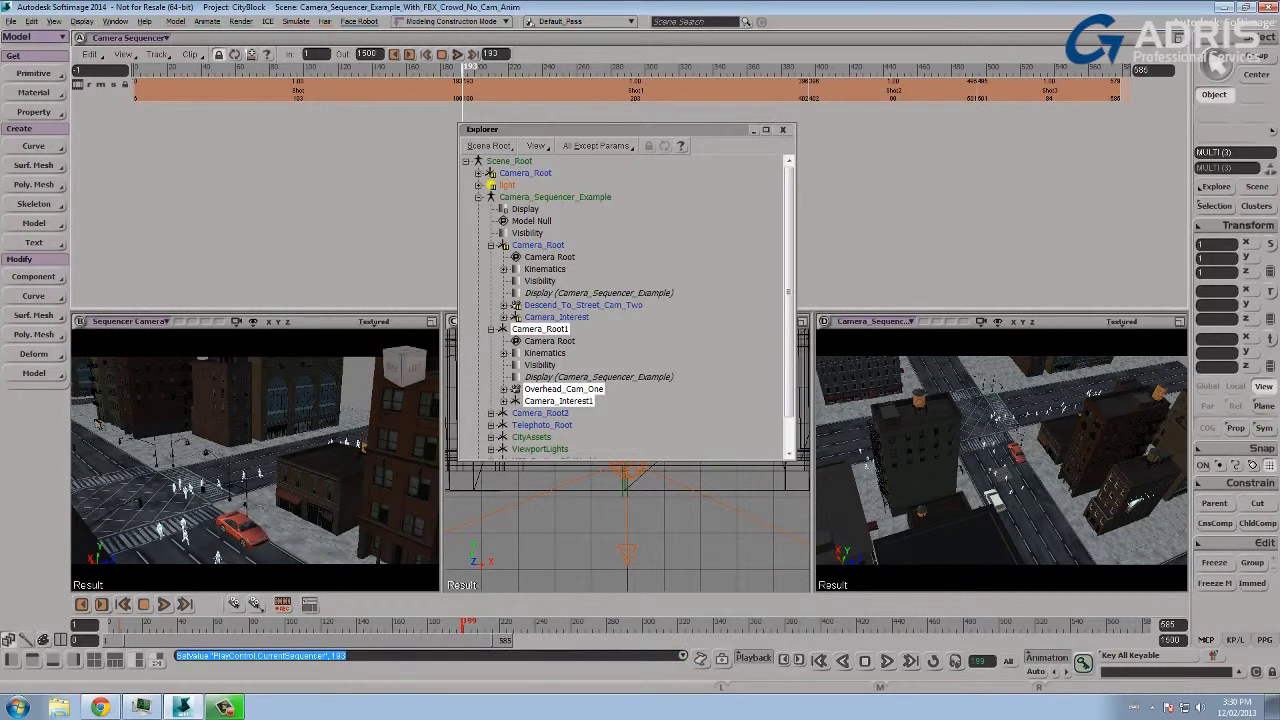
double_click(491, 54)
text(192)
key(Return)
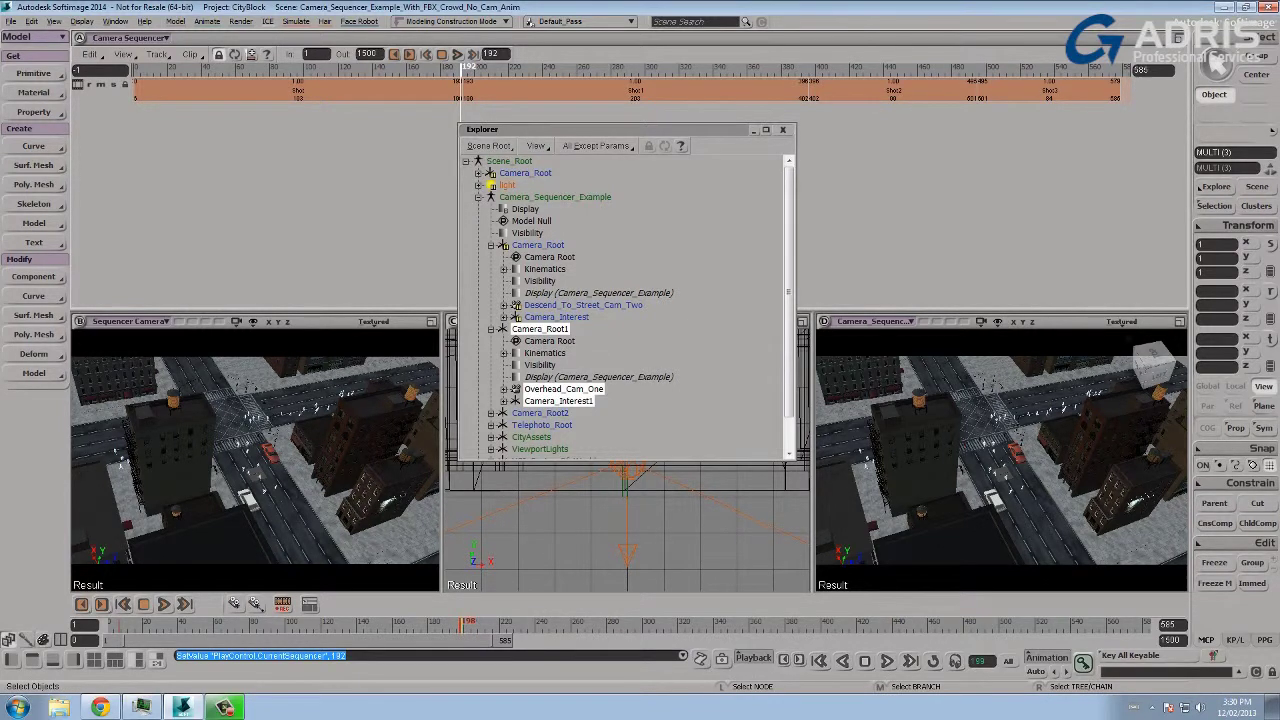
key(p)
drag(1000, 460, 1034, 477)
scroll(1150, 360, up, 5)
key(space)
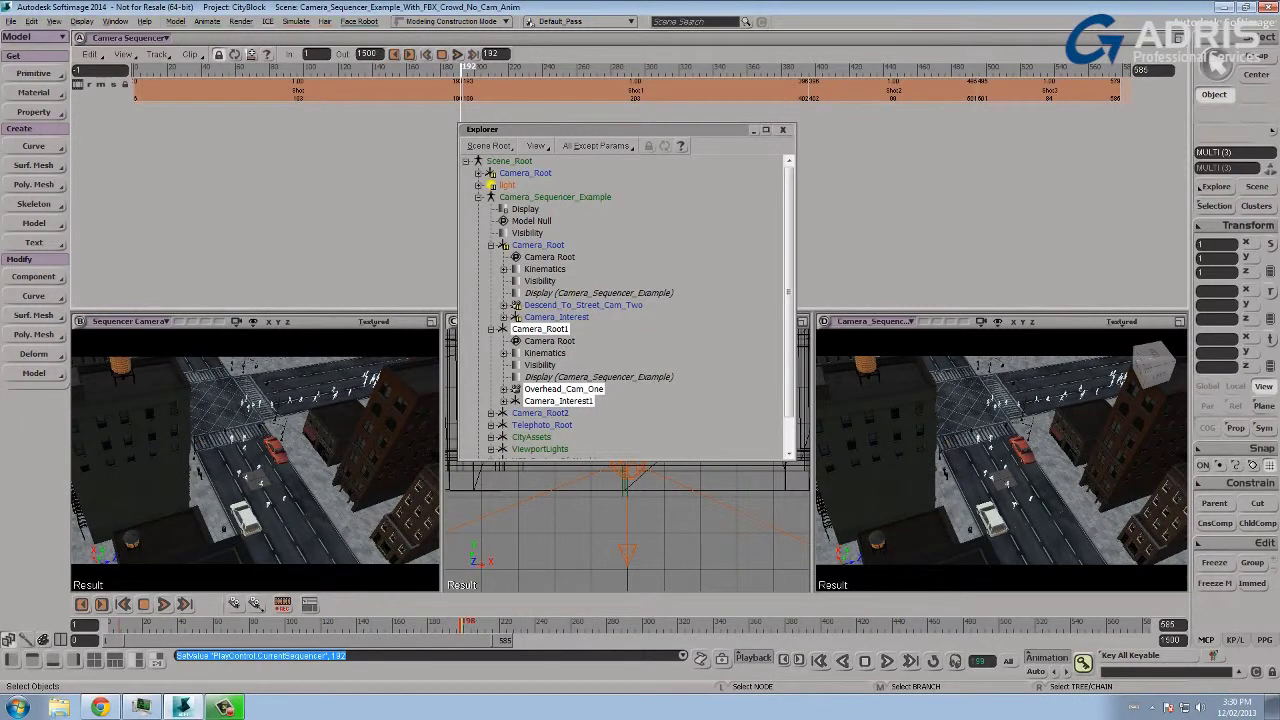
key(k)
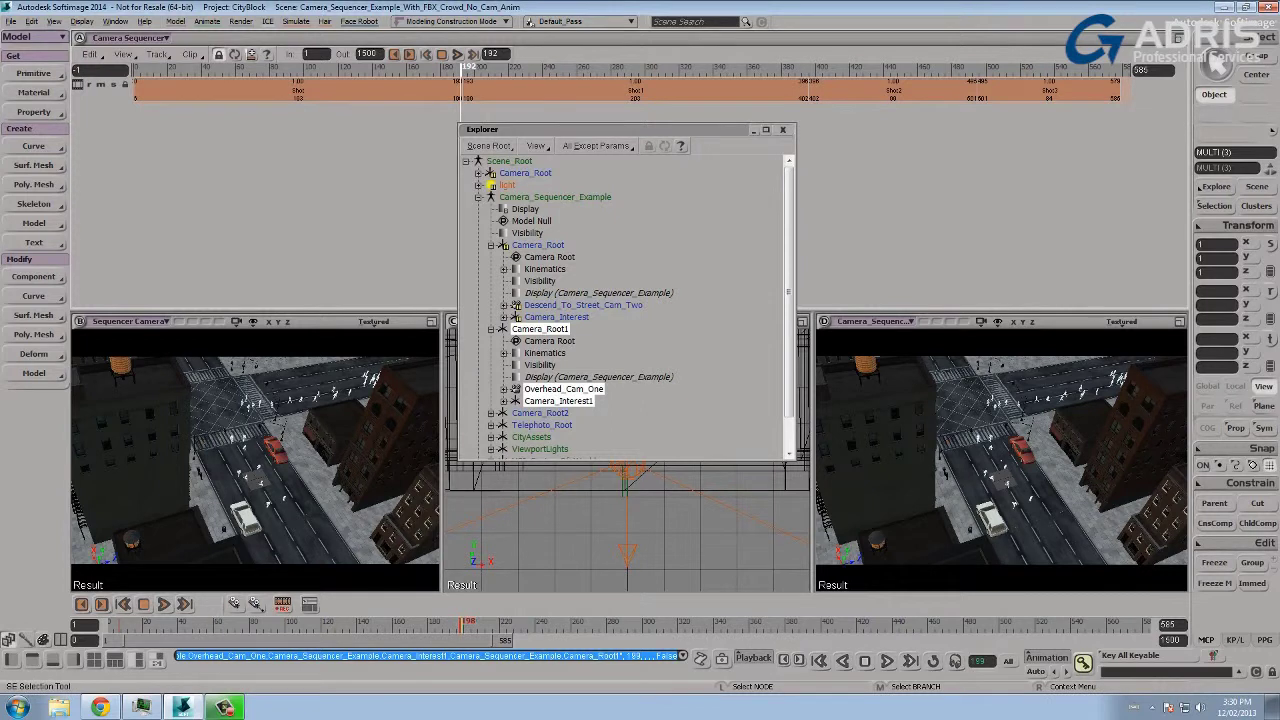
Open the up vector settings of Overhead_Cam_One's direction constraint and key its Roll at sequencer frame 1
click(564, 389)
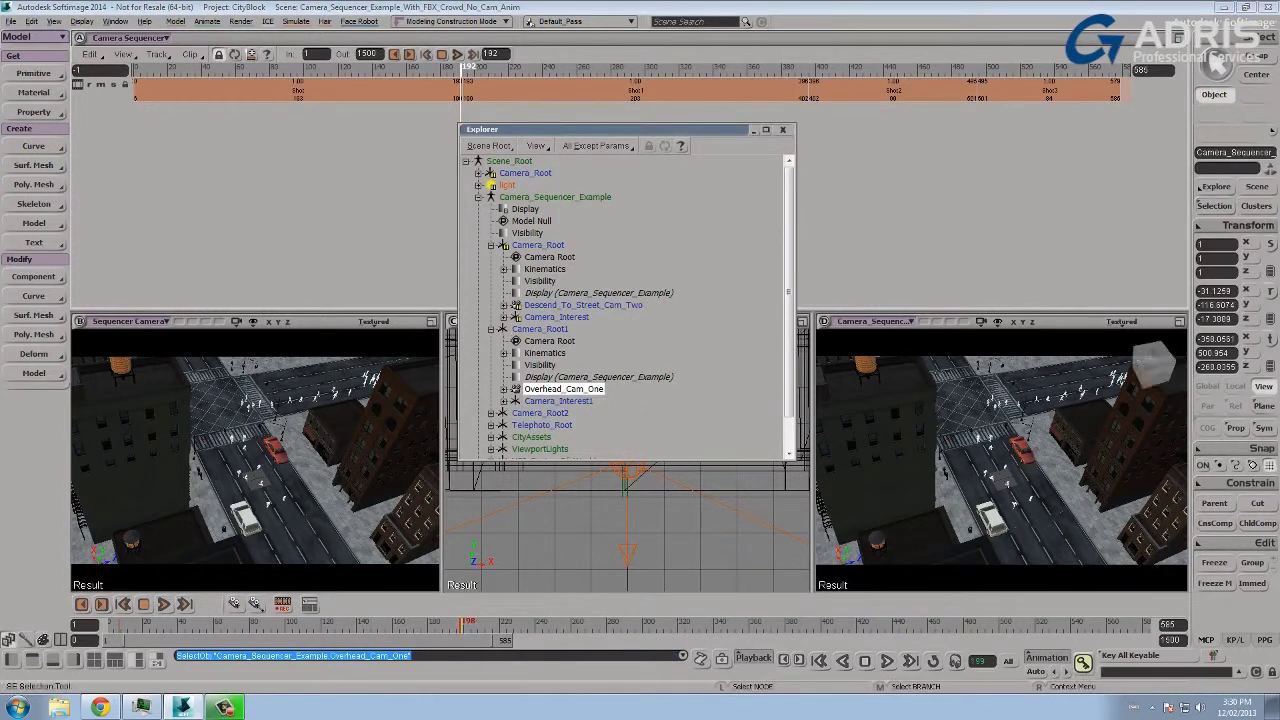
click(1215, 206)
click(1026, 280)
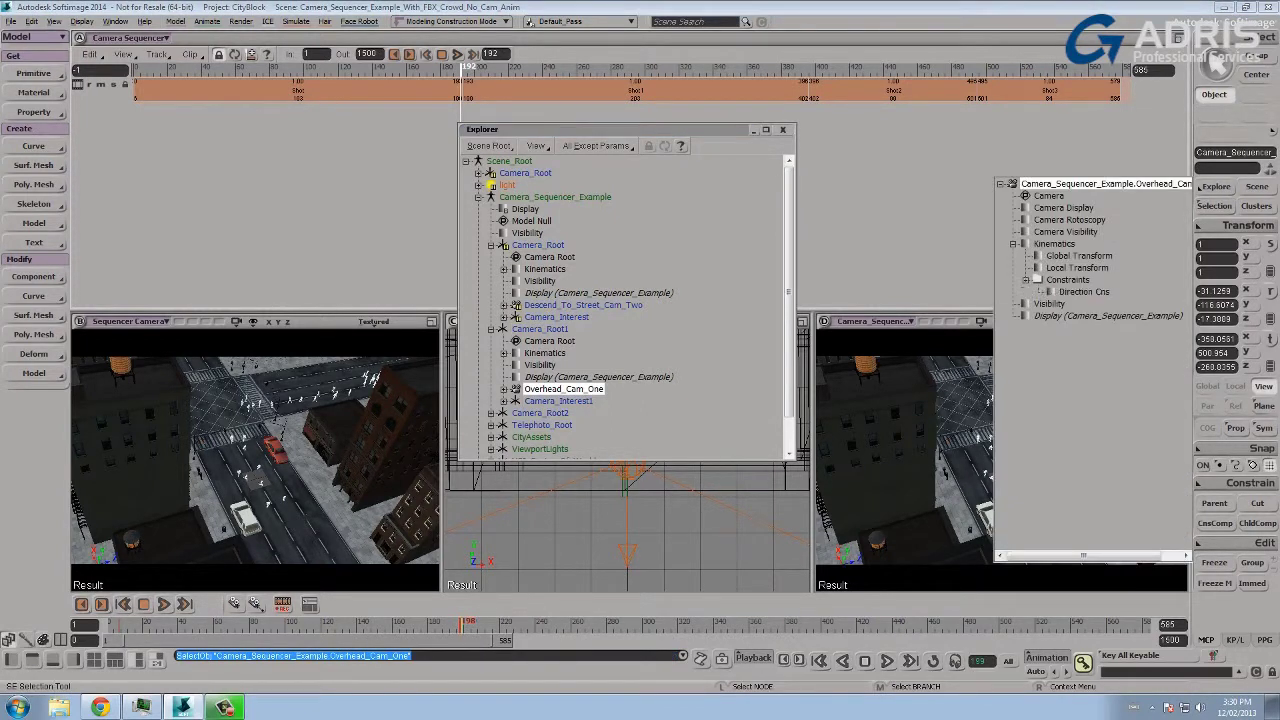
click(1051, 292)
click(191, 180)
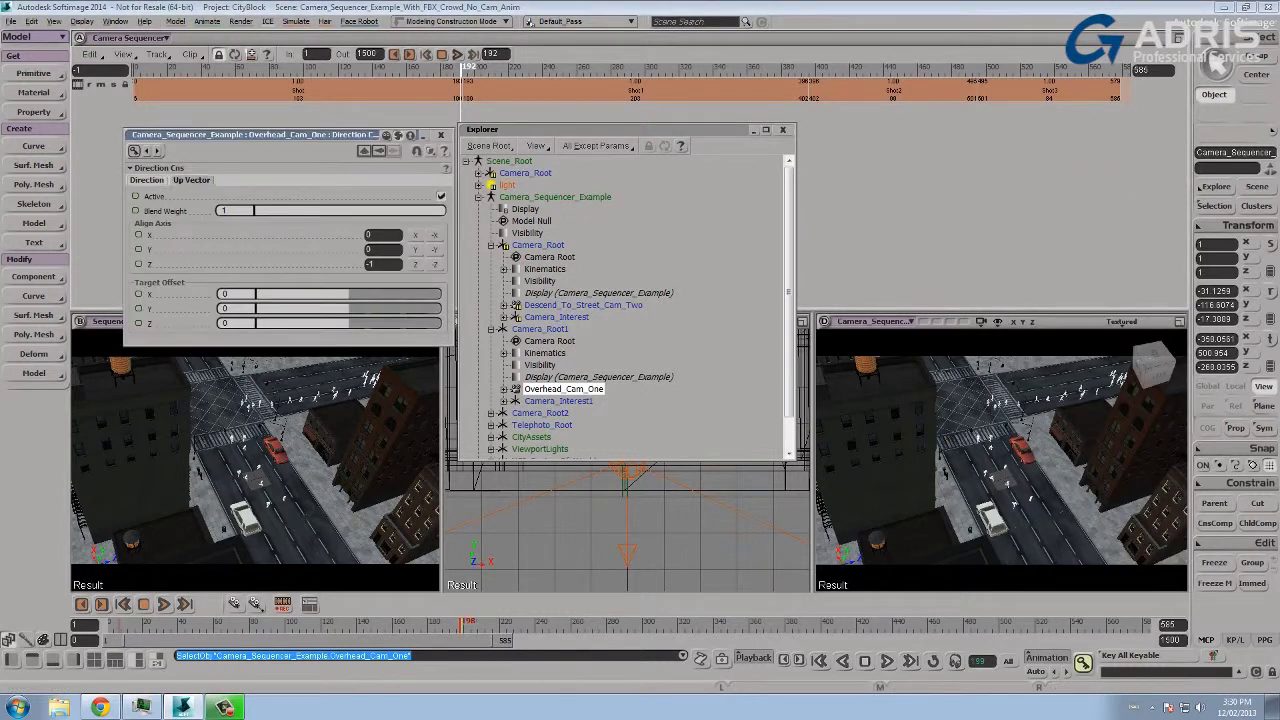
click(191, 180)
click(426, 55)
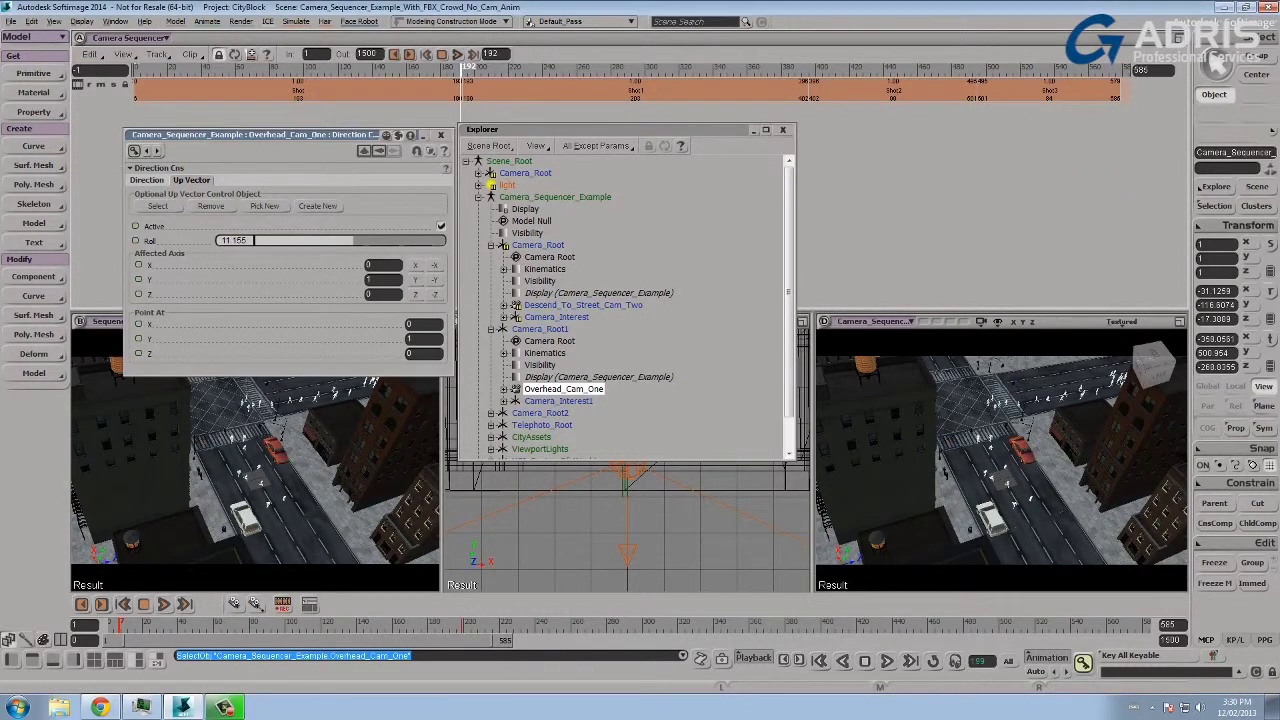
click(136, 241)
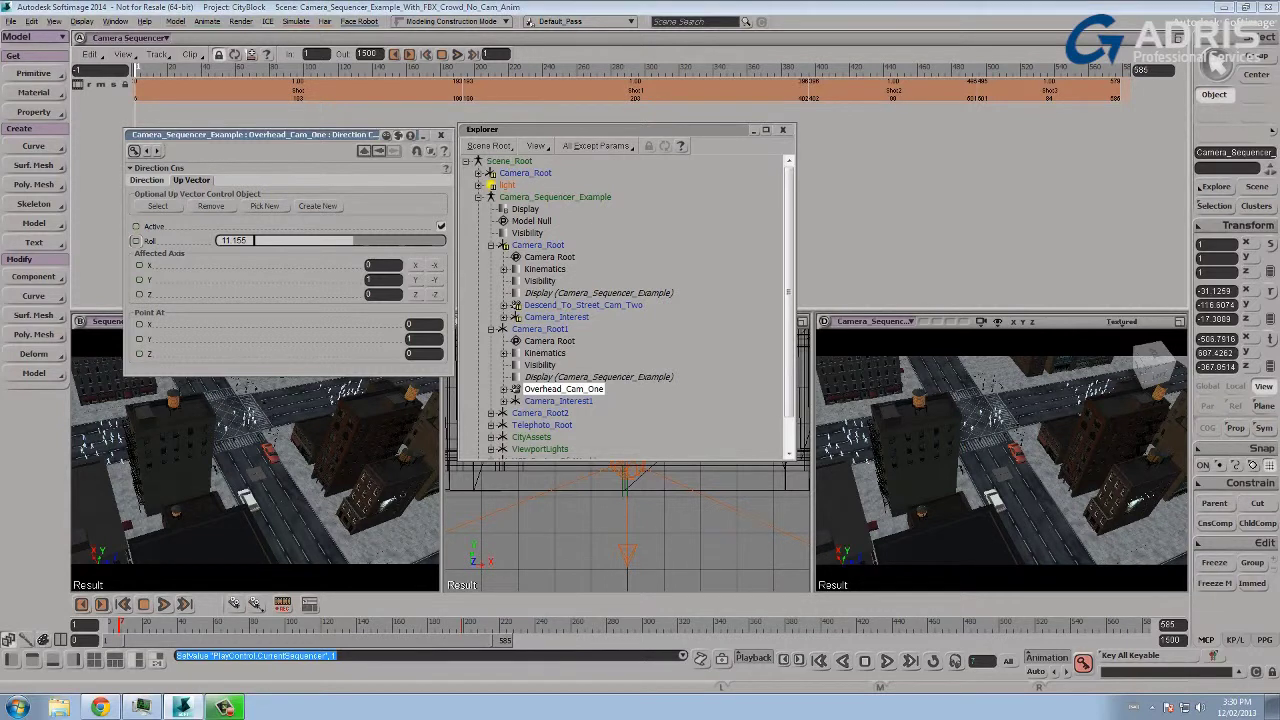
At sequencer frame 192, set the overhead camera's Roll to 27.141 and key it
click(410, 55)
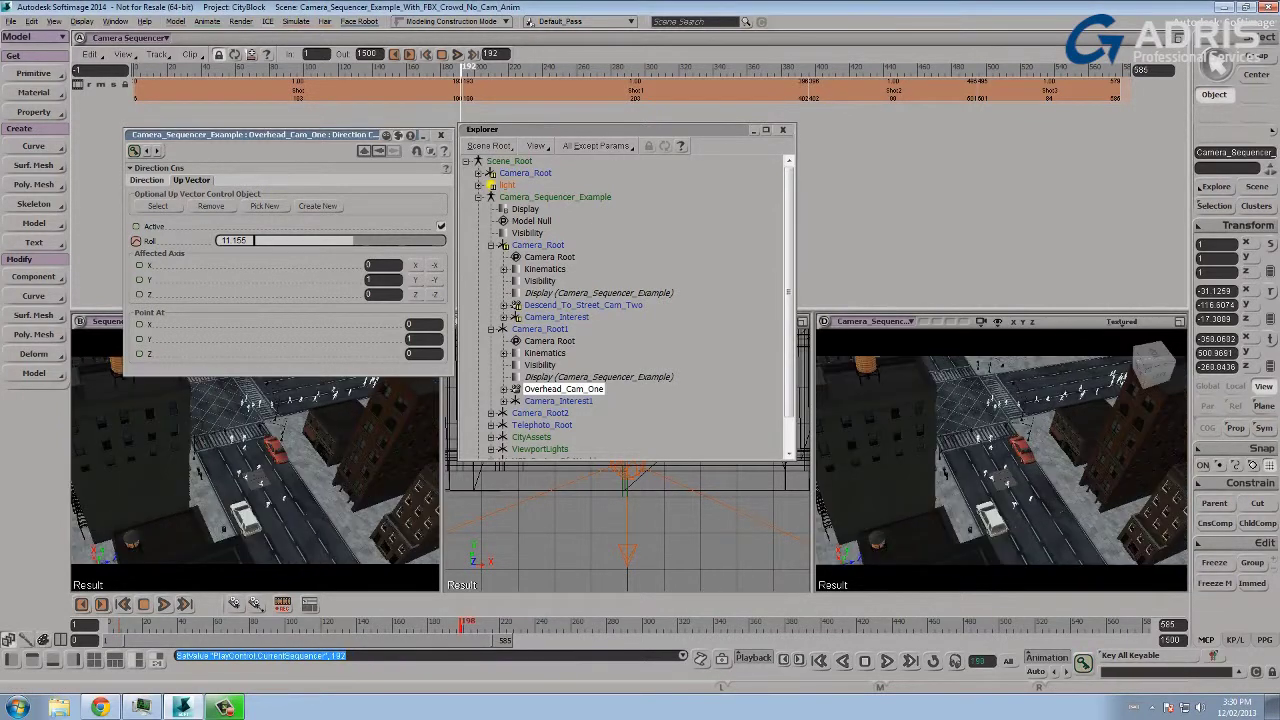
drag(238, 241, 254, 240)
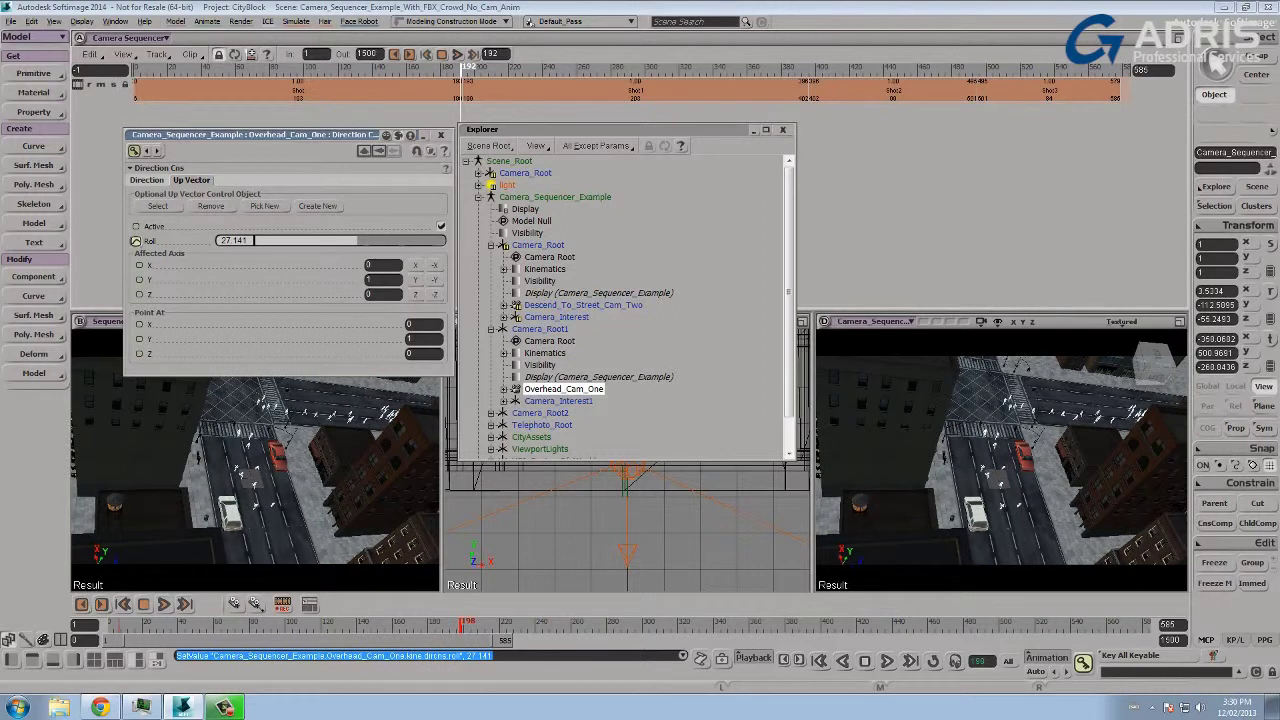
key(k)
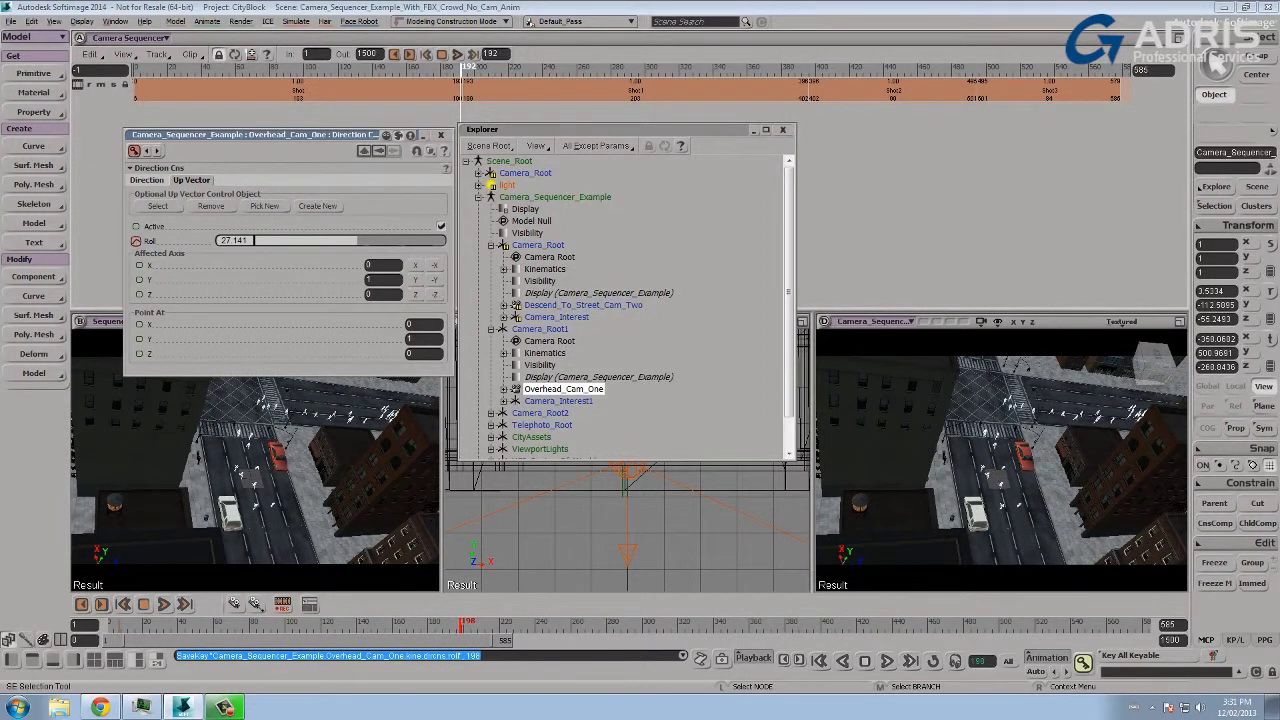
Select Camera_Root1, Overhead_Cam_One and Camera_Interest1 and make their animation curves linear in the Animation Editor
click(540, 329)
ctrl+click(563, 389)
ctrl+click(558, 401)
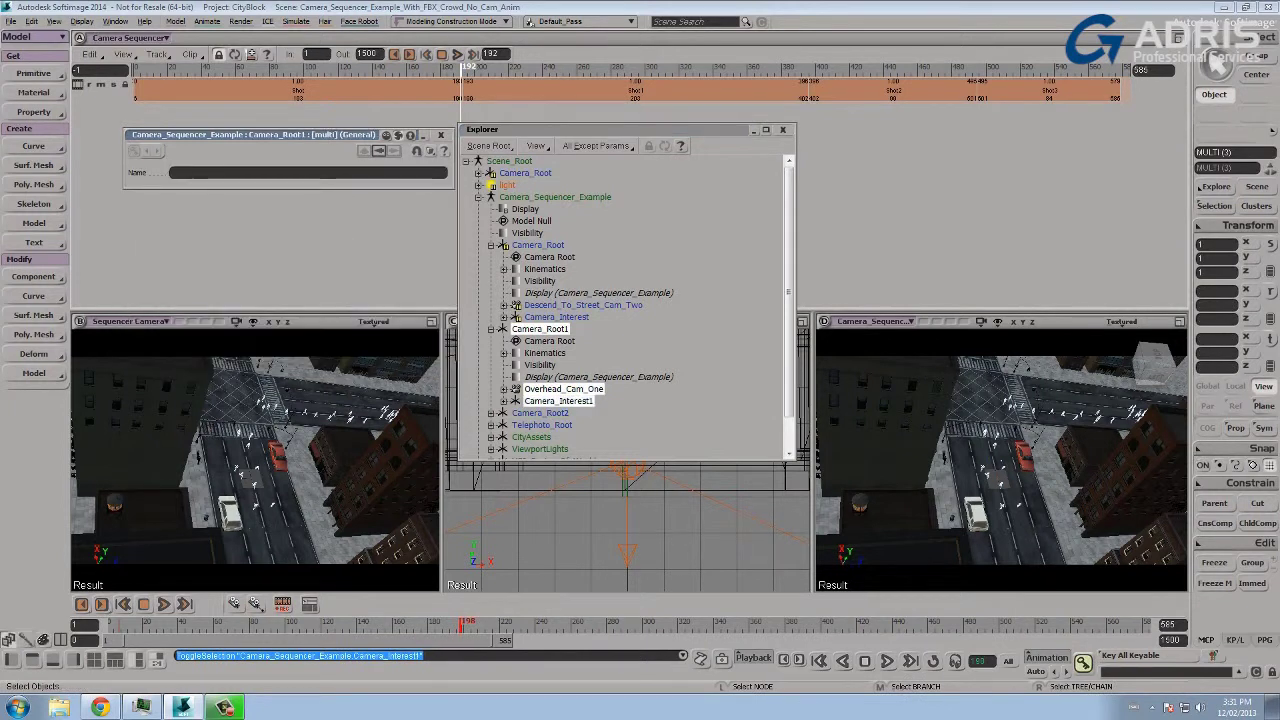
key(0)
drag(450, 377, 547, 114)
drag(625, 173, 624, 289)
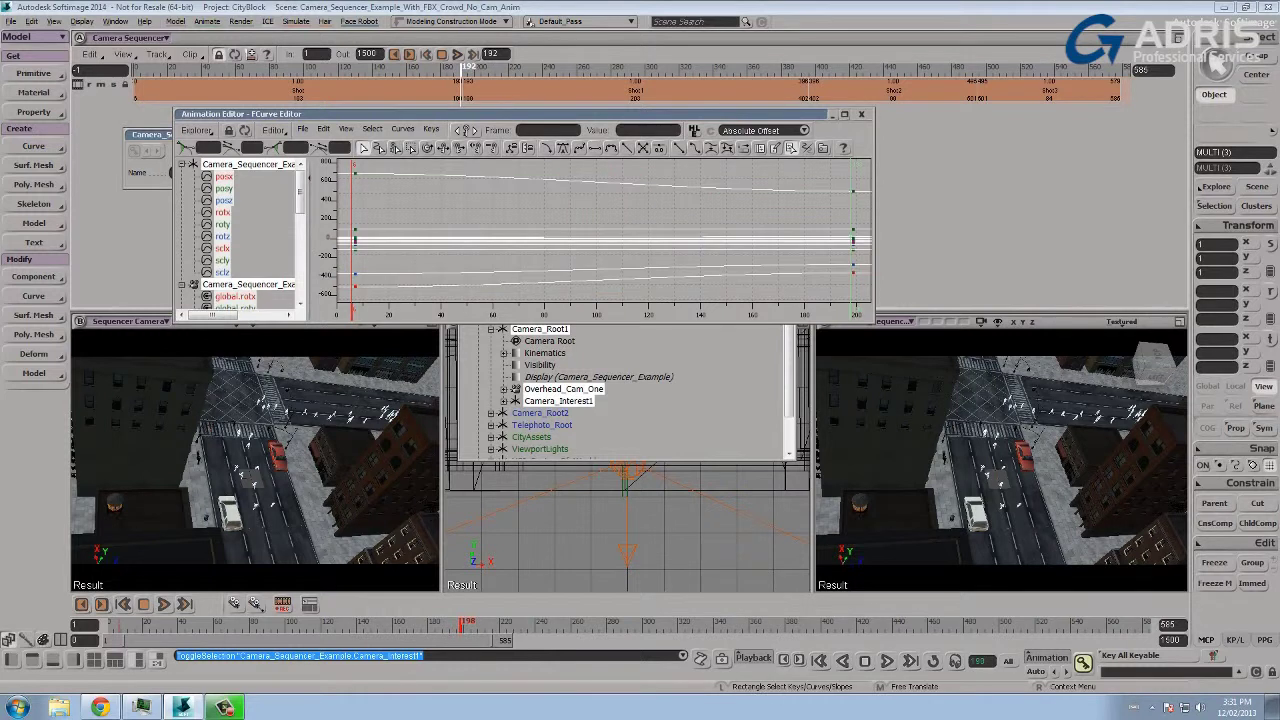
click(403, 129)
click(413, 154)
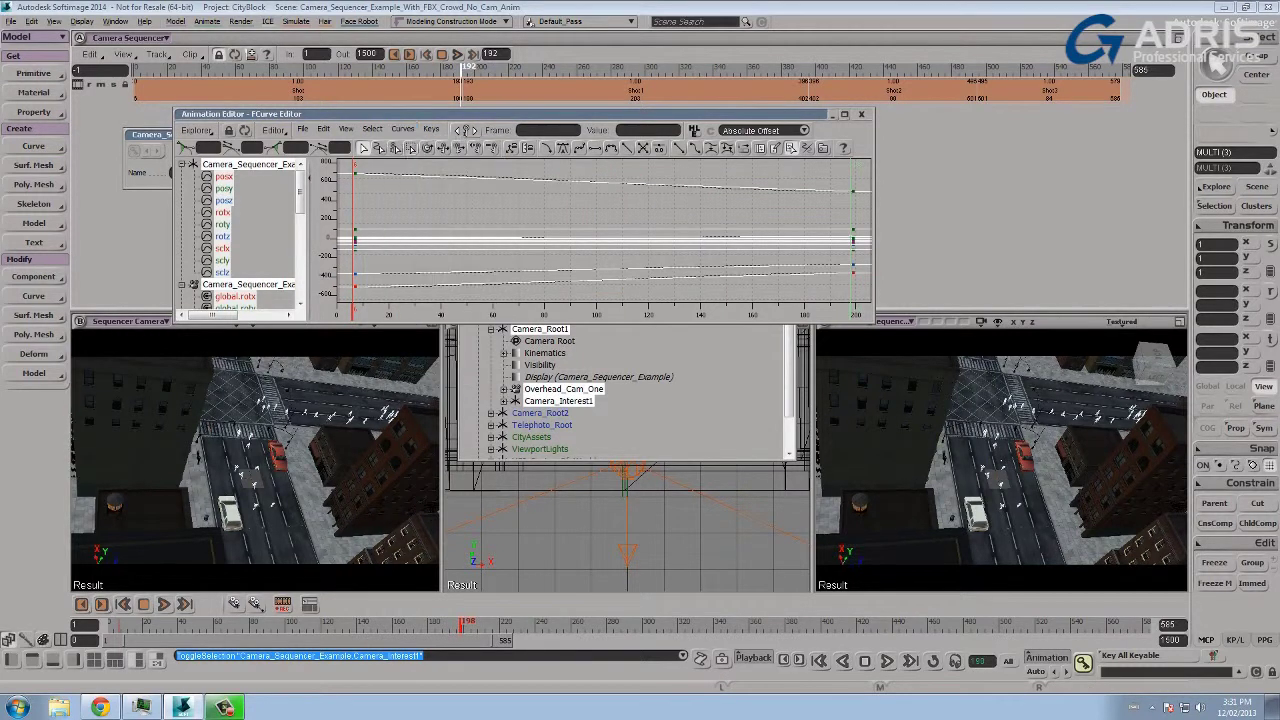
click(862, 114)
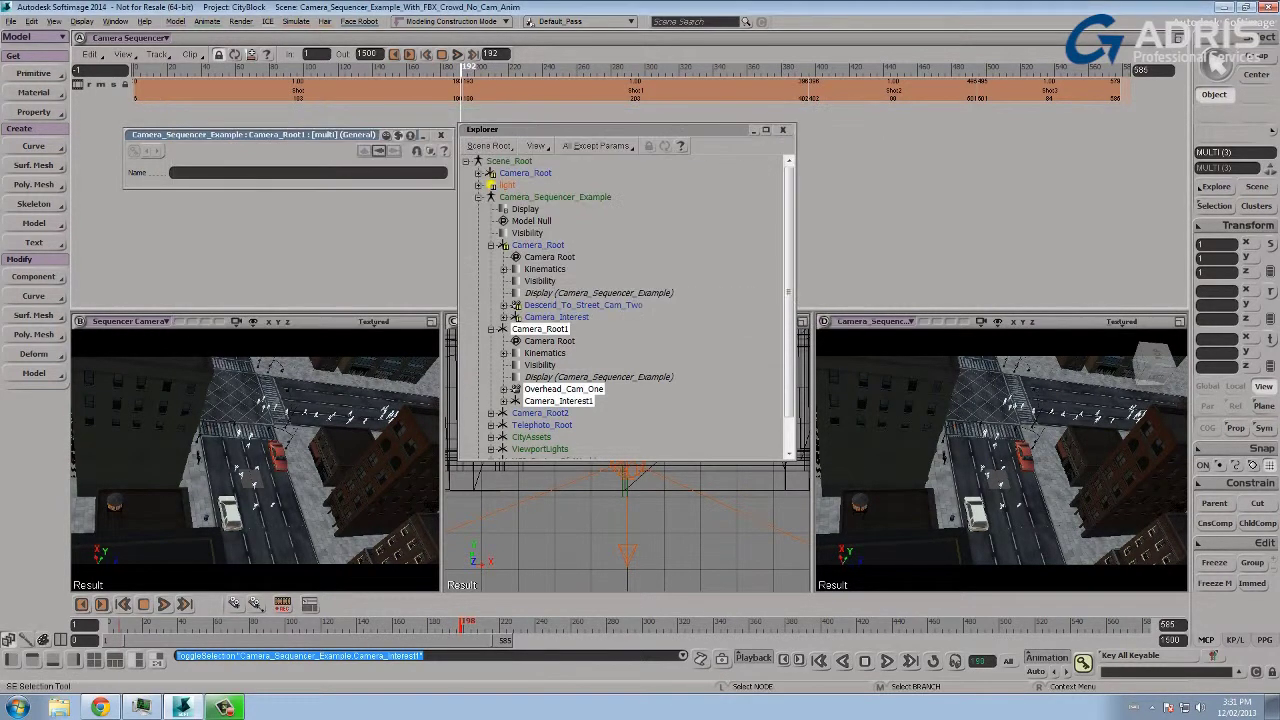
Uncover the sequencer track and scrub through the overhead shot up to frame 193 to review the camera motion
drag(640, 129, 642, 262)
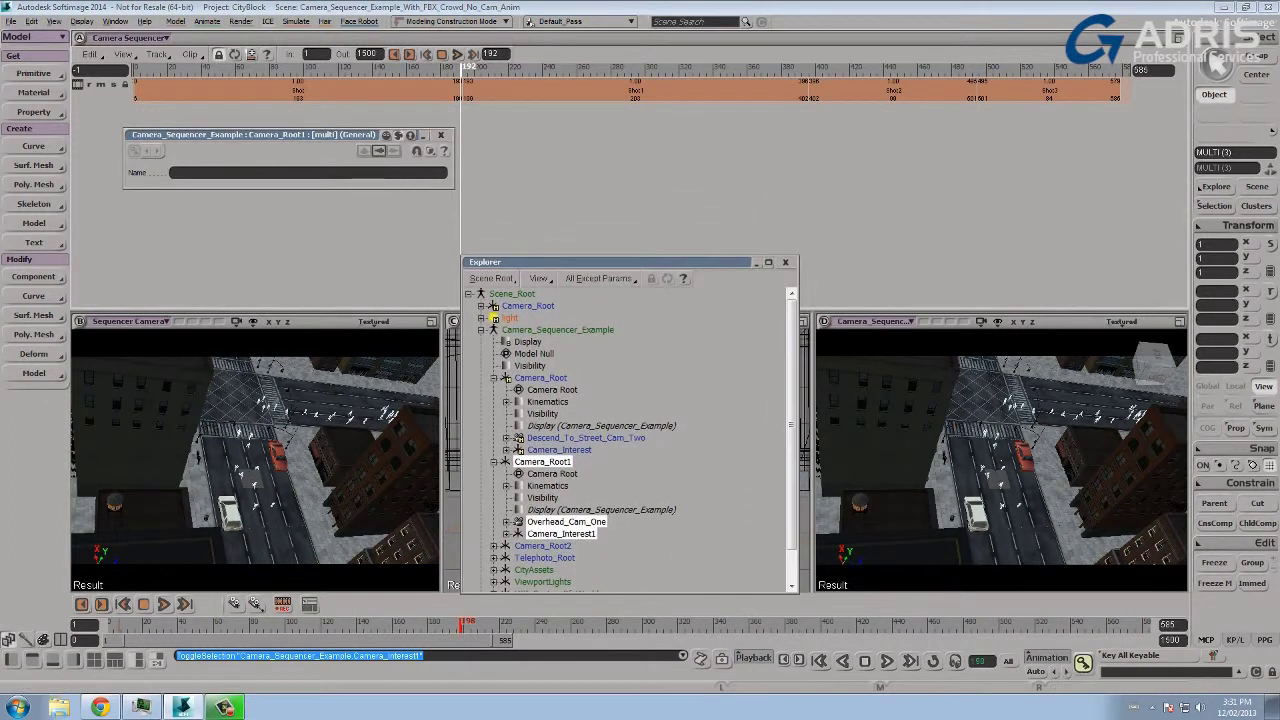
click(441, 135)
drag(461, 626, 367, 626)
drag(372, 66, 267, 68)
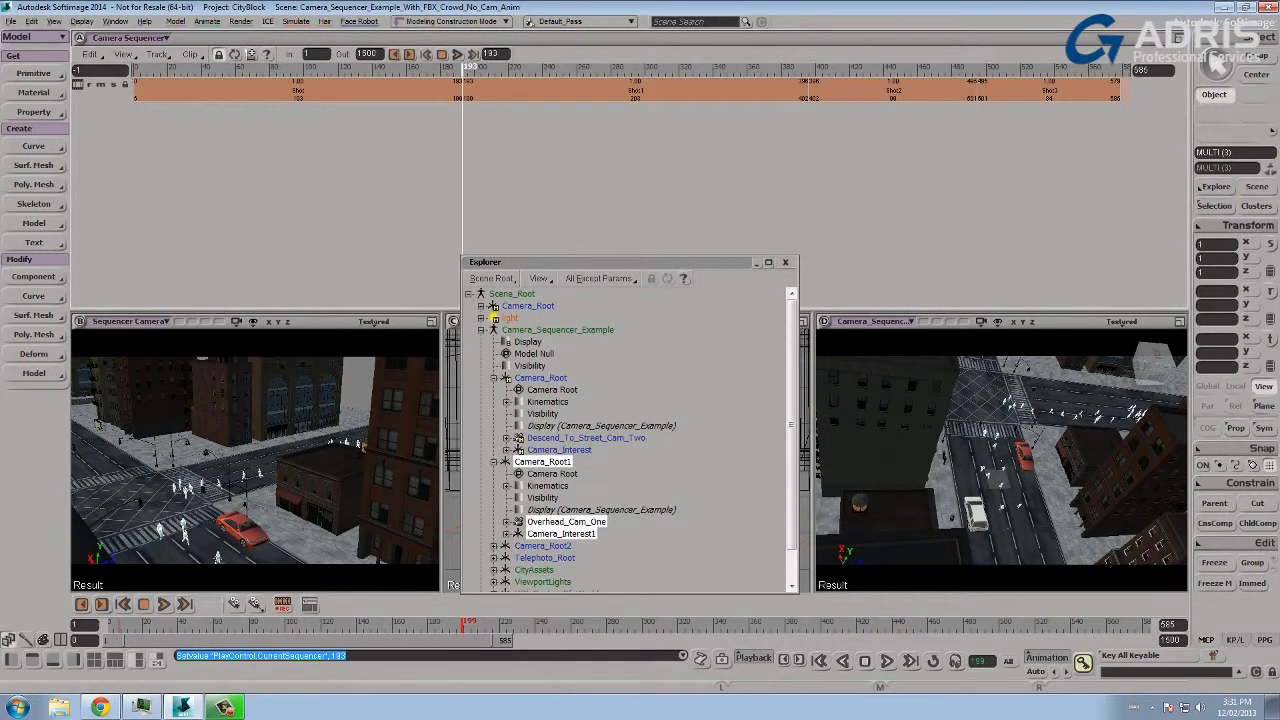
Inspect the clip properties of Shot1 to check which camera it uses
click(492, 90)
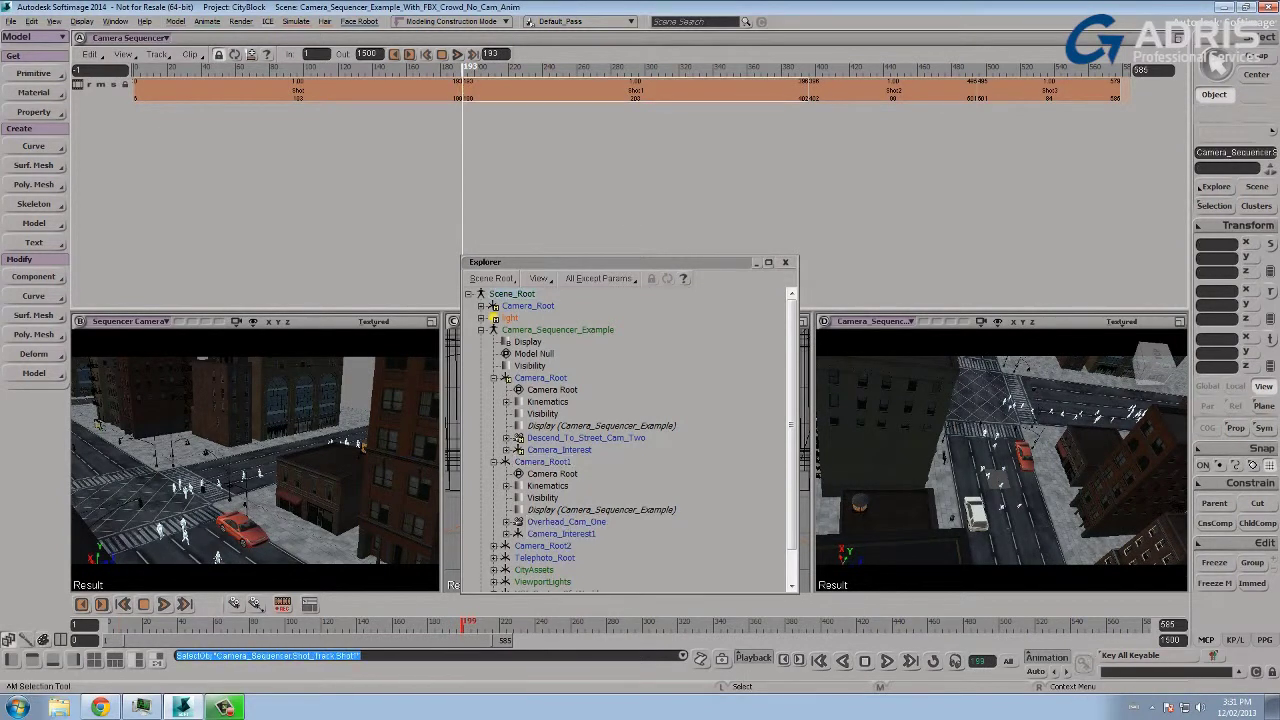
right_click(567, 91)
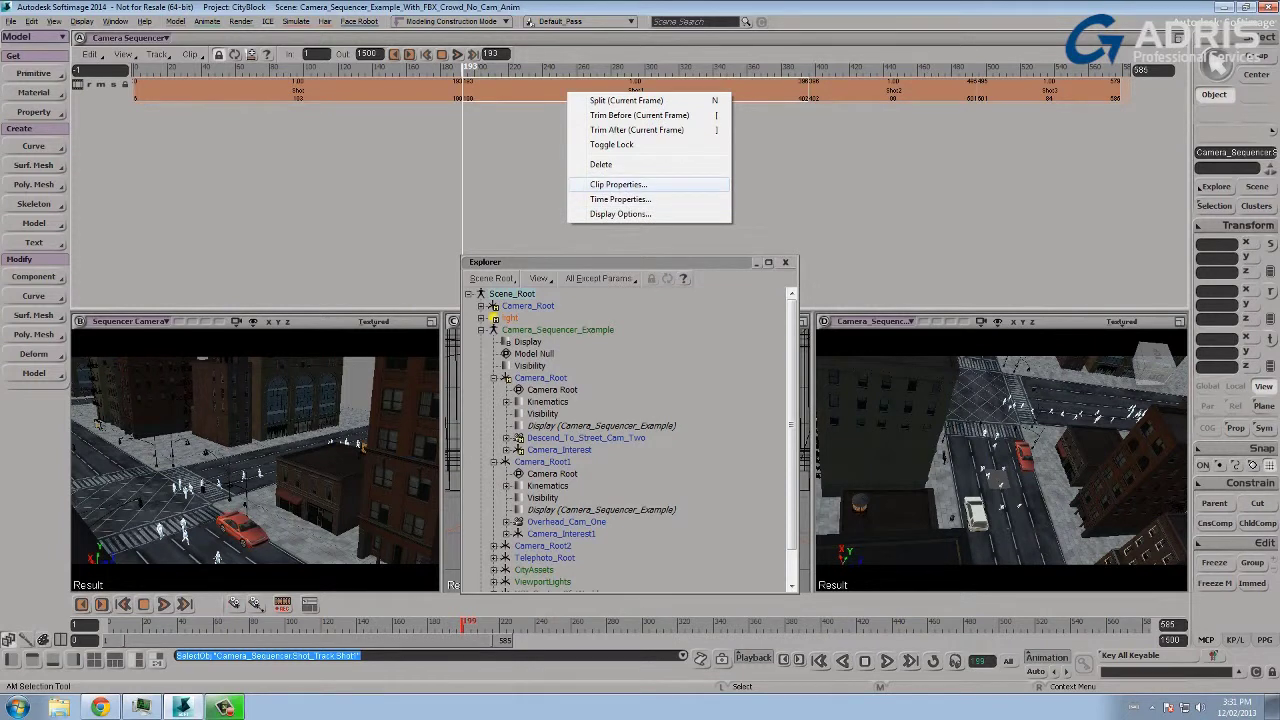
click(605, 185)
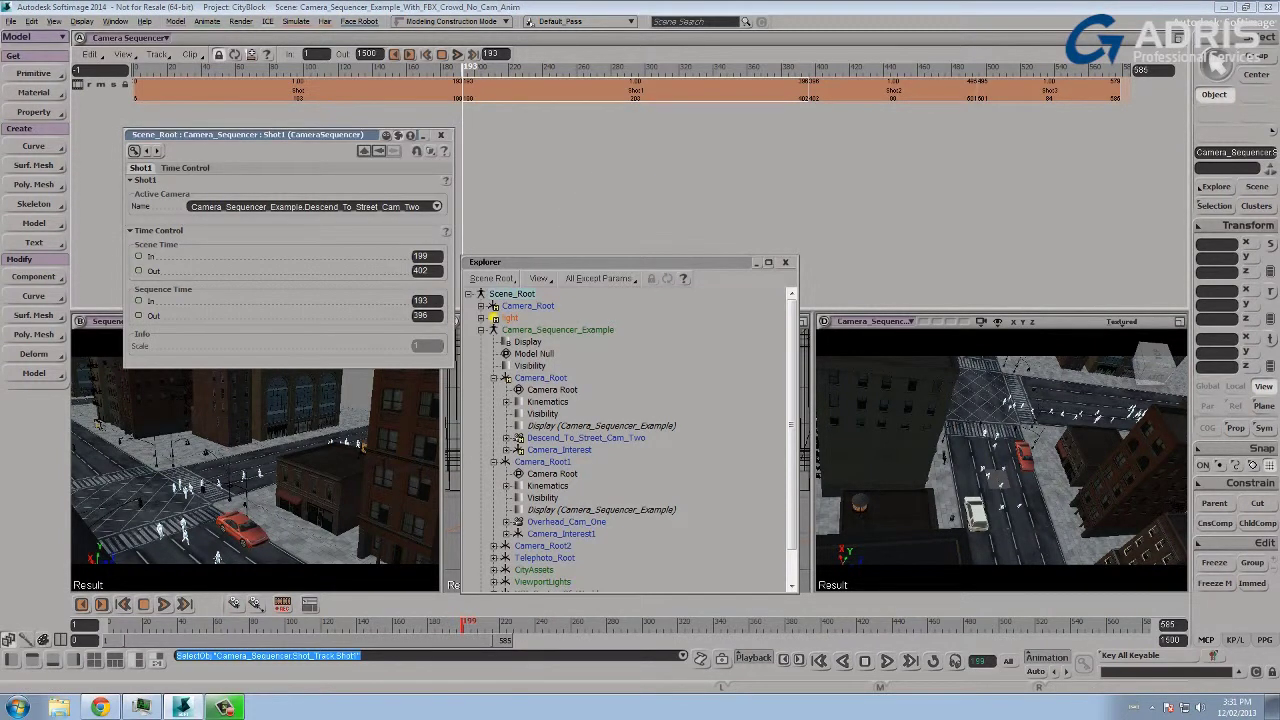
click(441, 135)
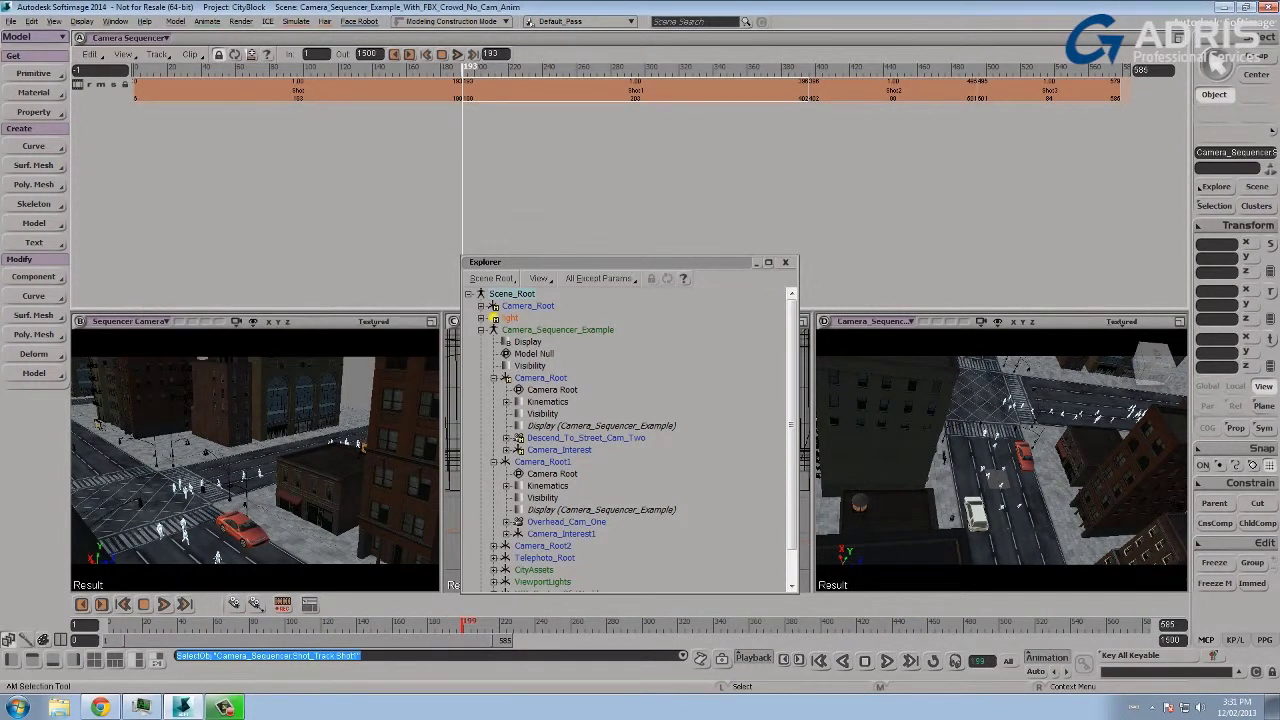
Show the Descend_To_Street_Cam_Two view in the viewport that displays the overhead camera
drag(640, 256, 640, 250)
click(862, 322)
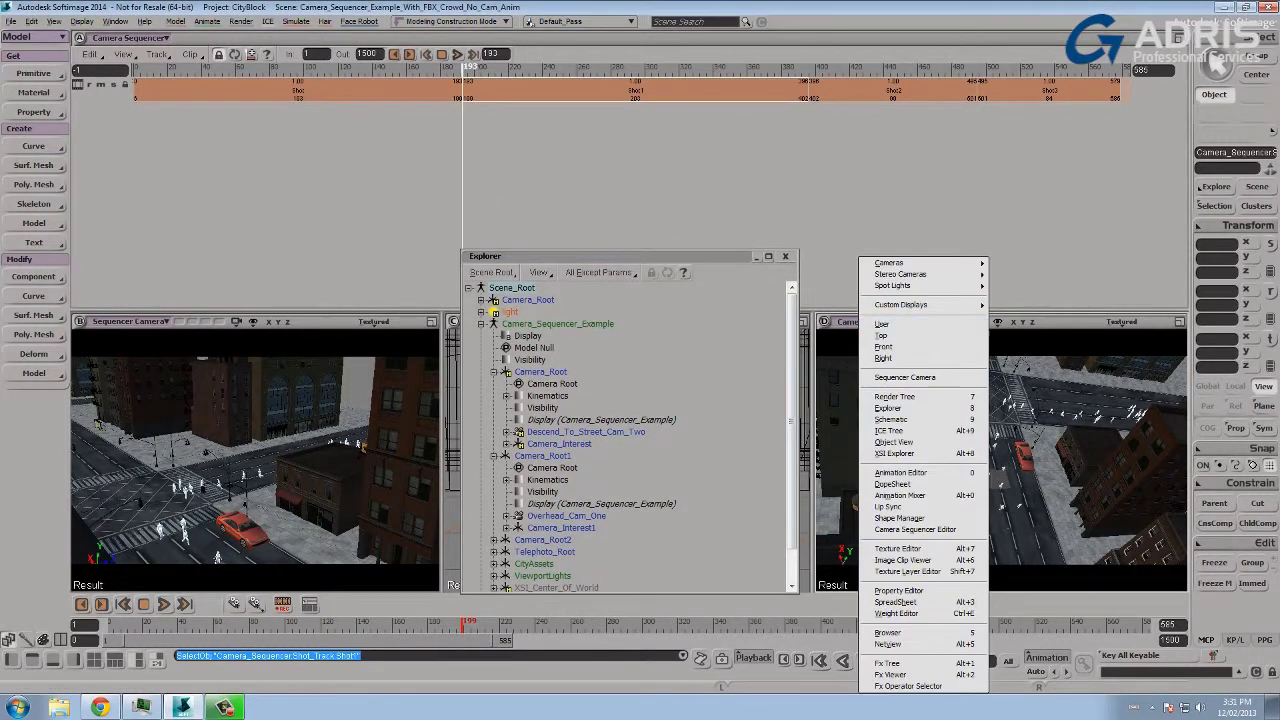
mouse_move(889, 262)
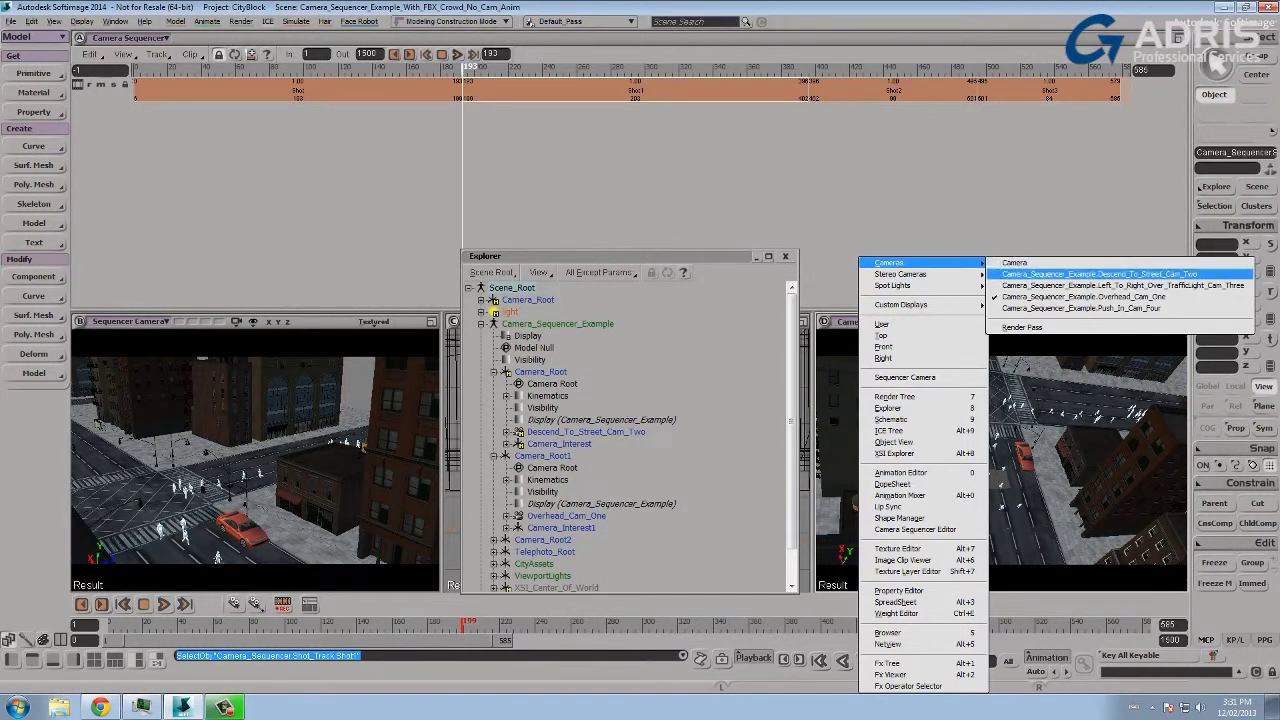
click(1100, 273)
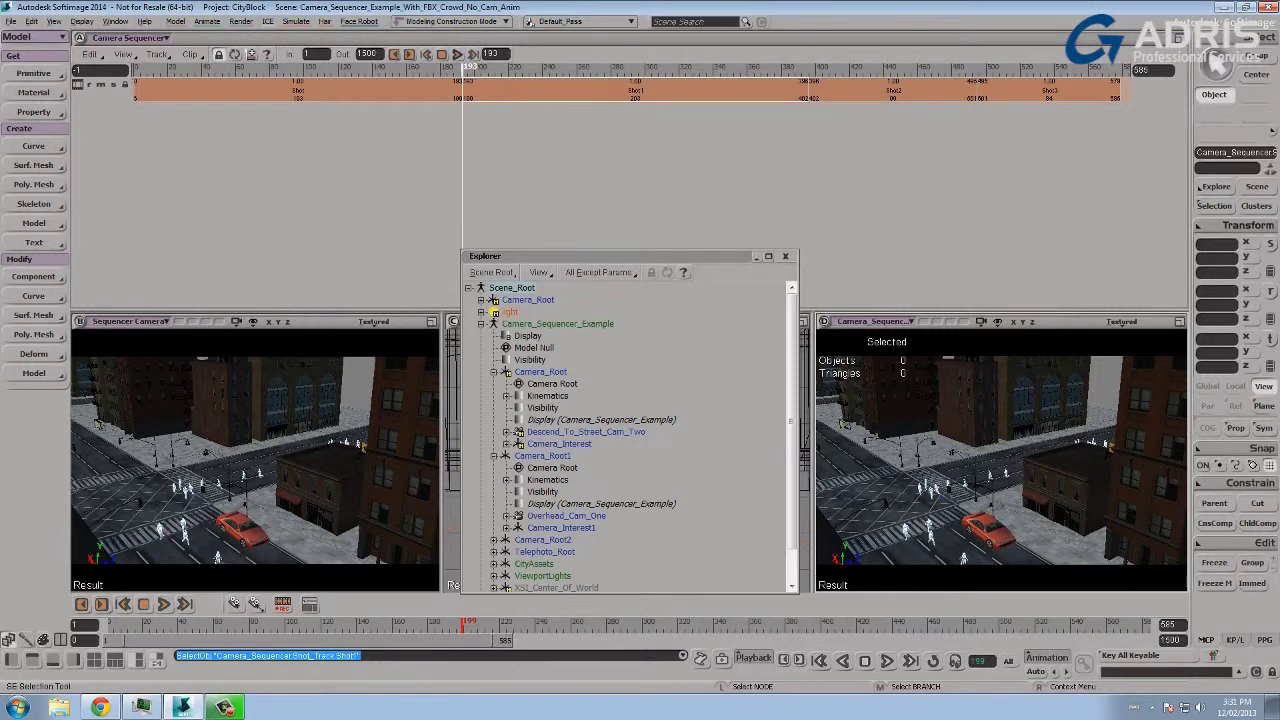
At sequencer frame 193, select Camera_Root, Descend_To_Street_Cam_Two and Camera_Interest and set a key on all three
scroll(630, 436, down, 1)
click(540, 336)
ctrl+click(585, 396)
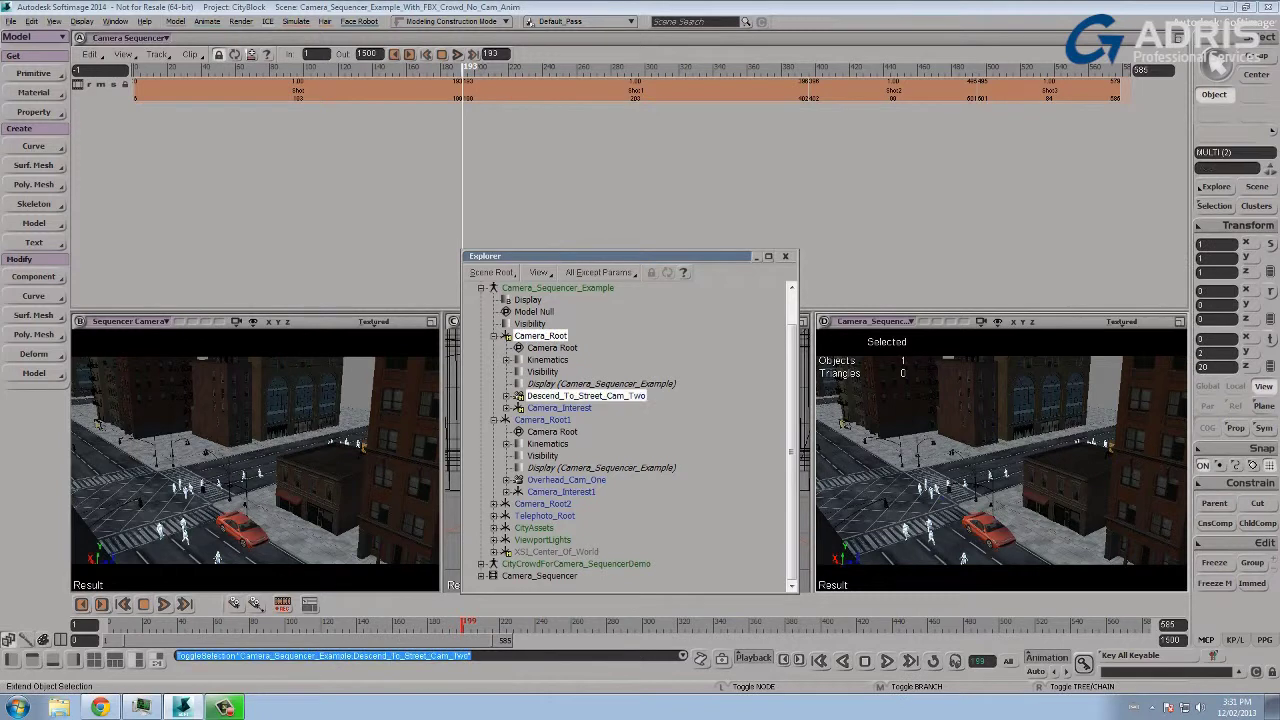
ctrl+click(559, 408)
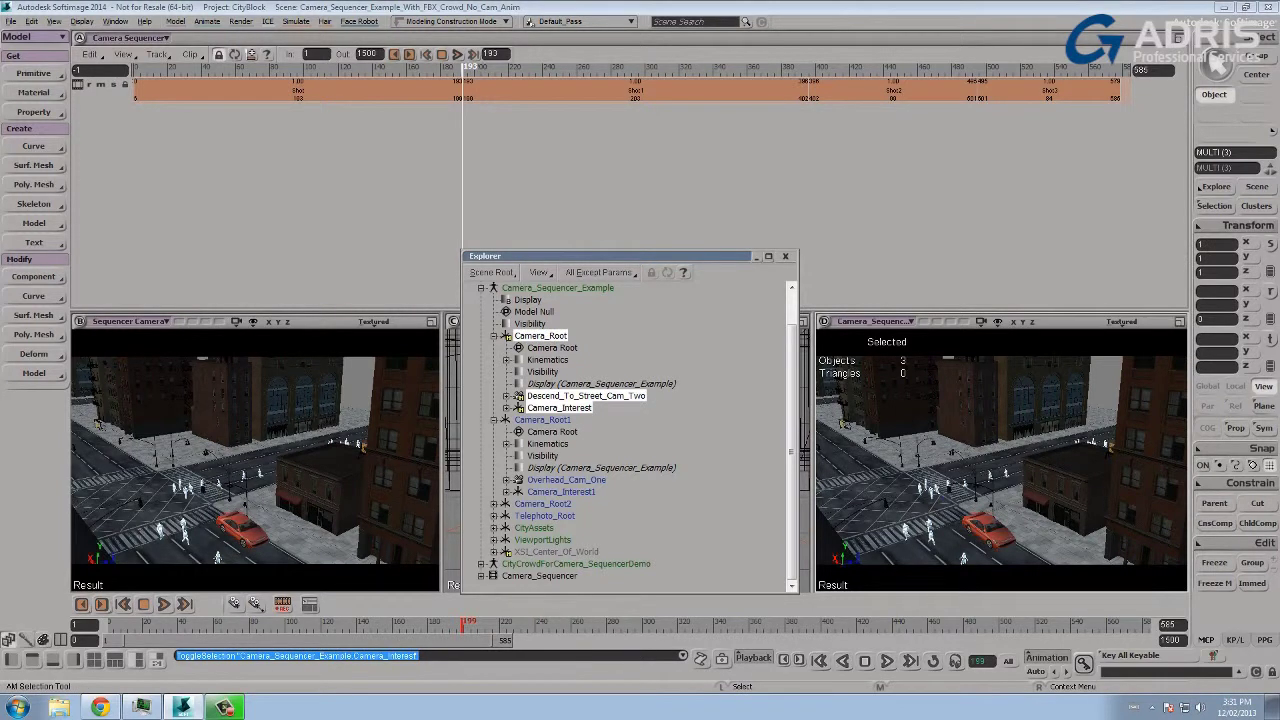
key(k)
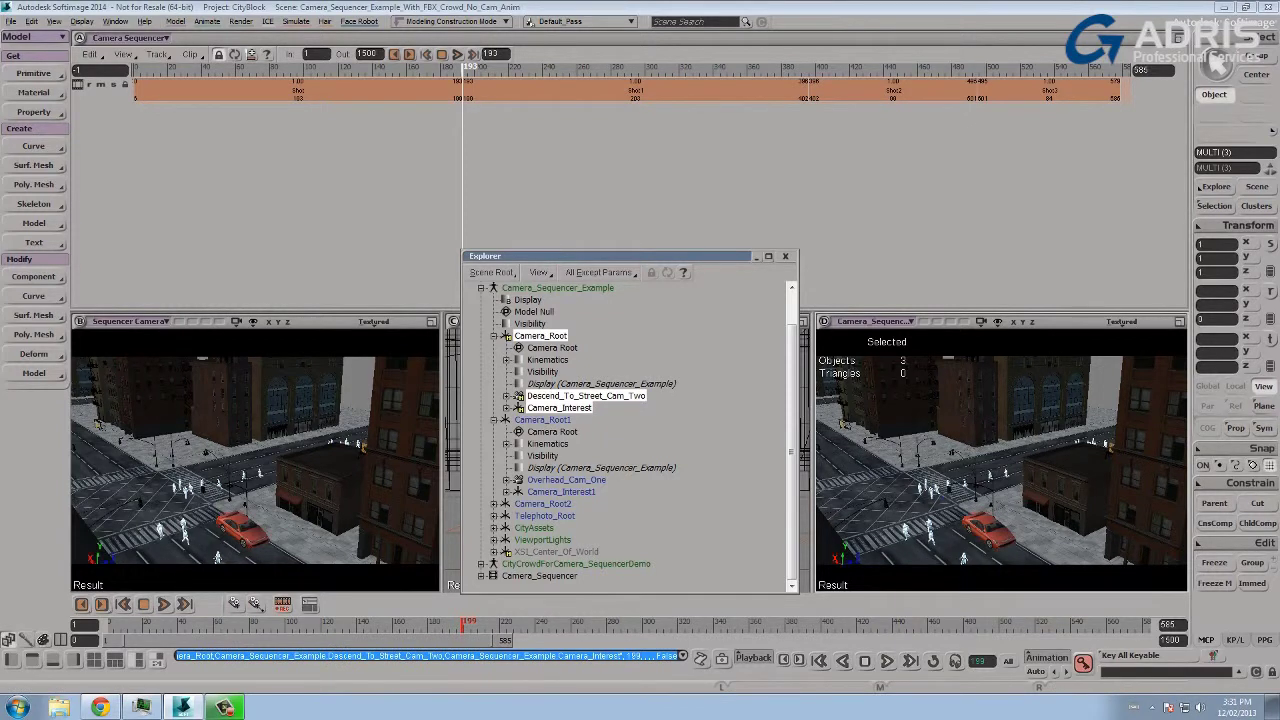
Go to sequencer frame 395 and bring Descend_To_Street_Cam_Two down closer to the street, framing the crowd, red car and white car
click(805, 68)
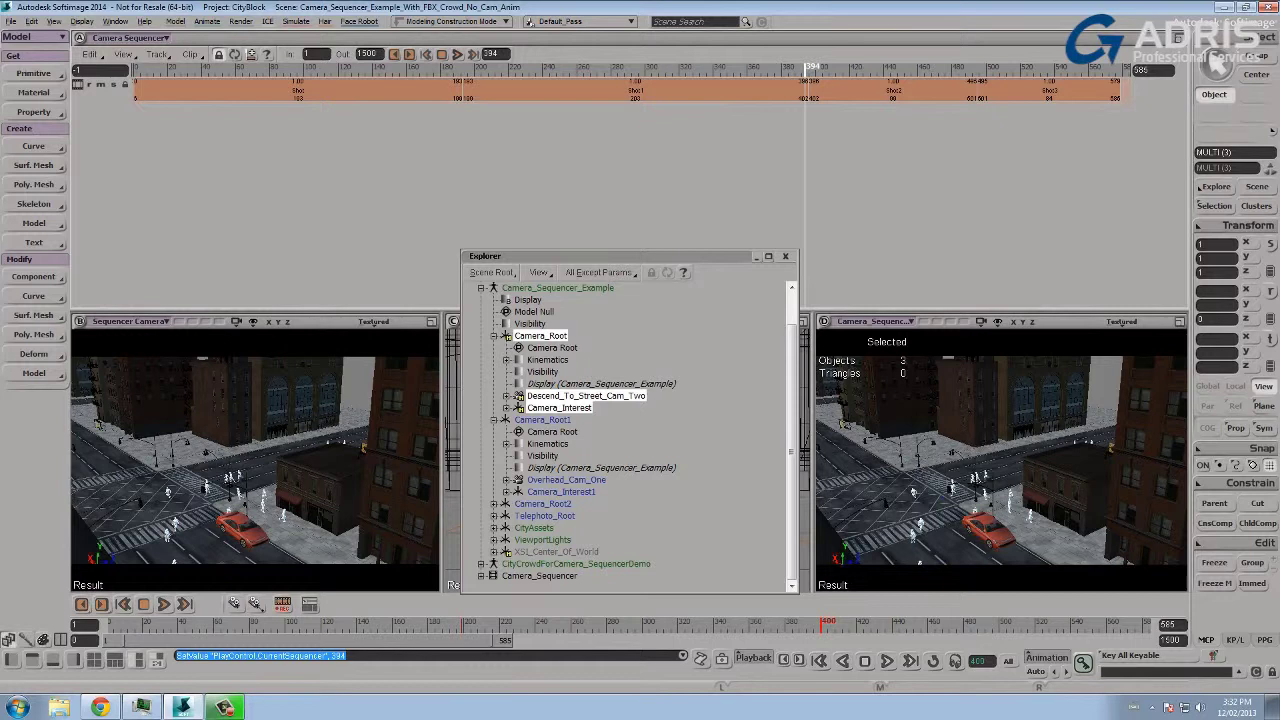
double_click(491, 54)
text(395)
key(Return)
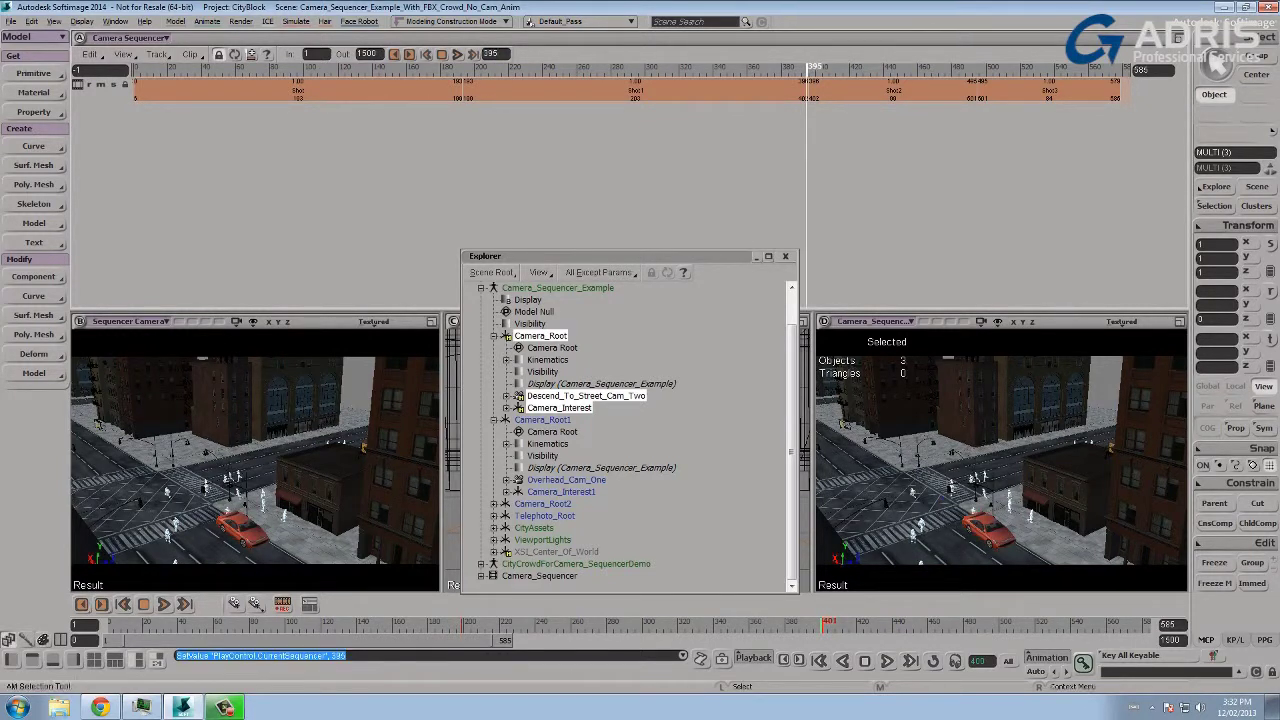
key(z)
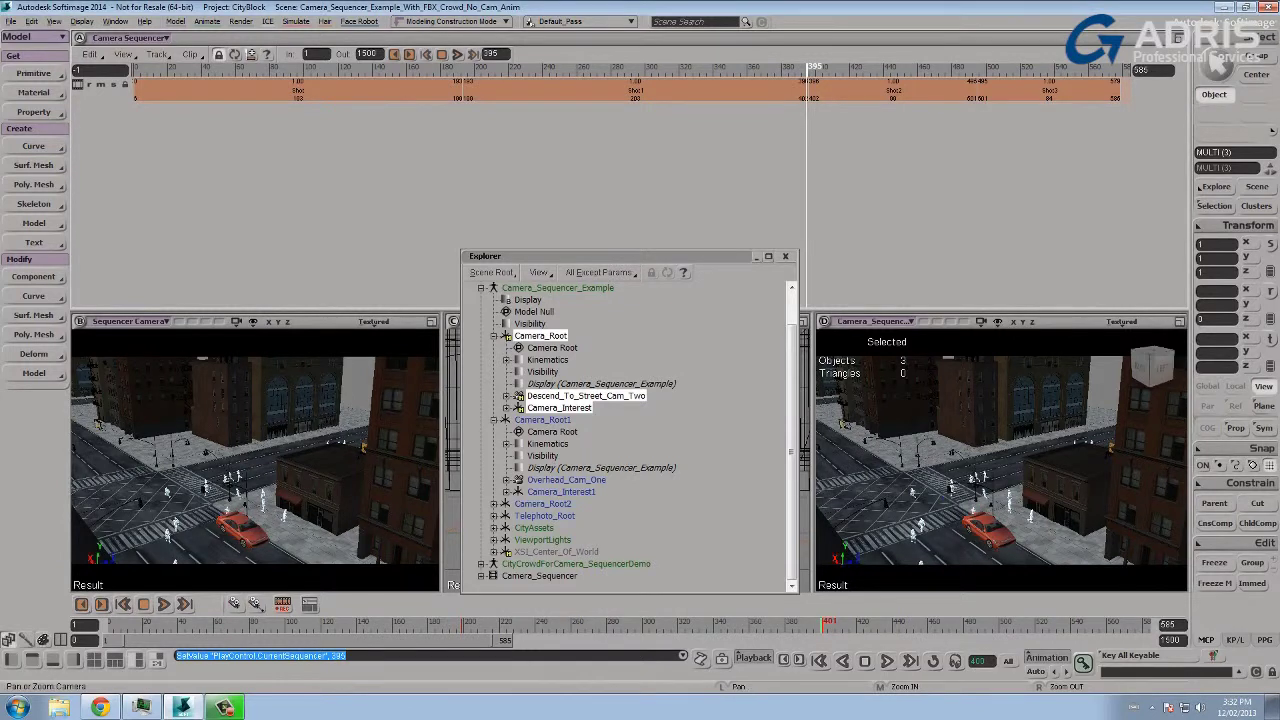
drag(1002, 480, 965, 392)
key(Escape)
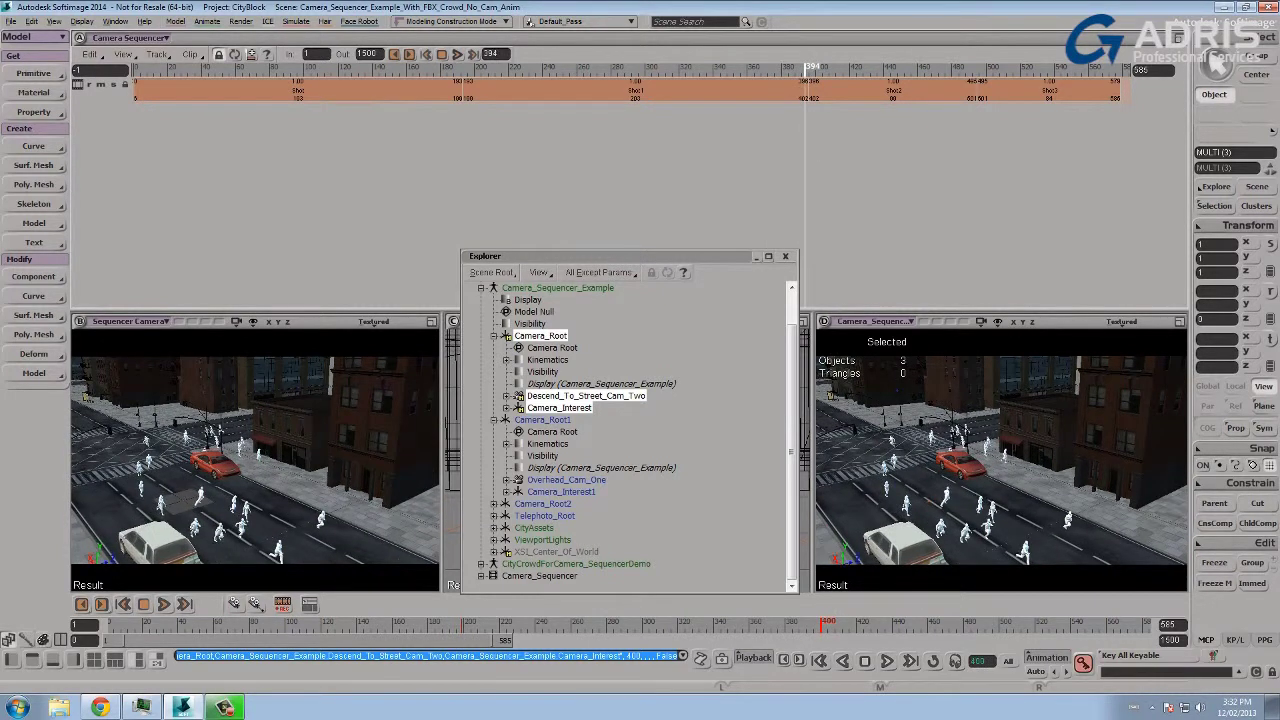
At sequencer frame 395, shift the descending camera's framing slightly sideways and key the camera, its root and its interest
drag(805, 70, 807, 70)
key(s)
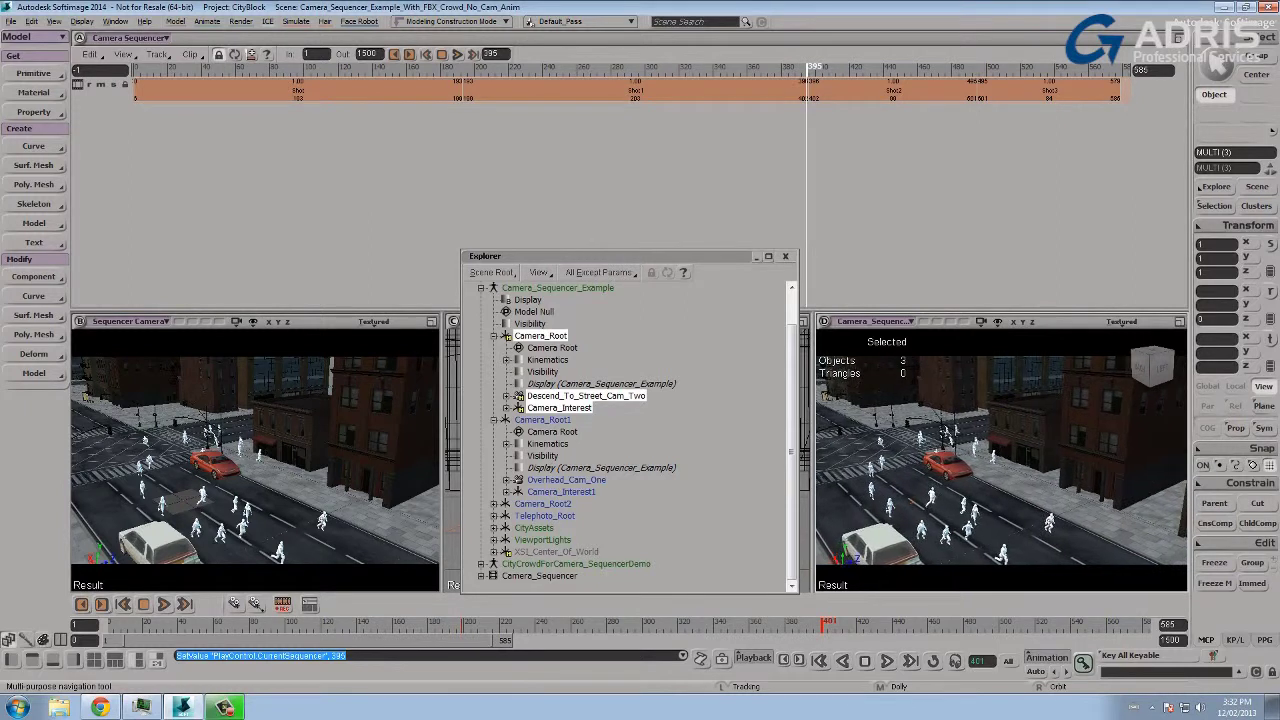
drag(1000, 460, 994, 460)
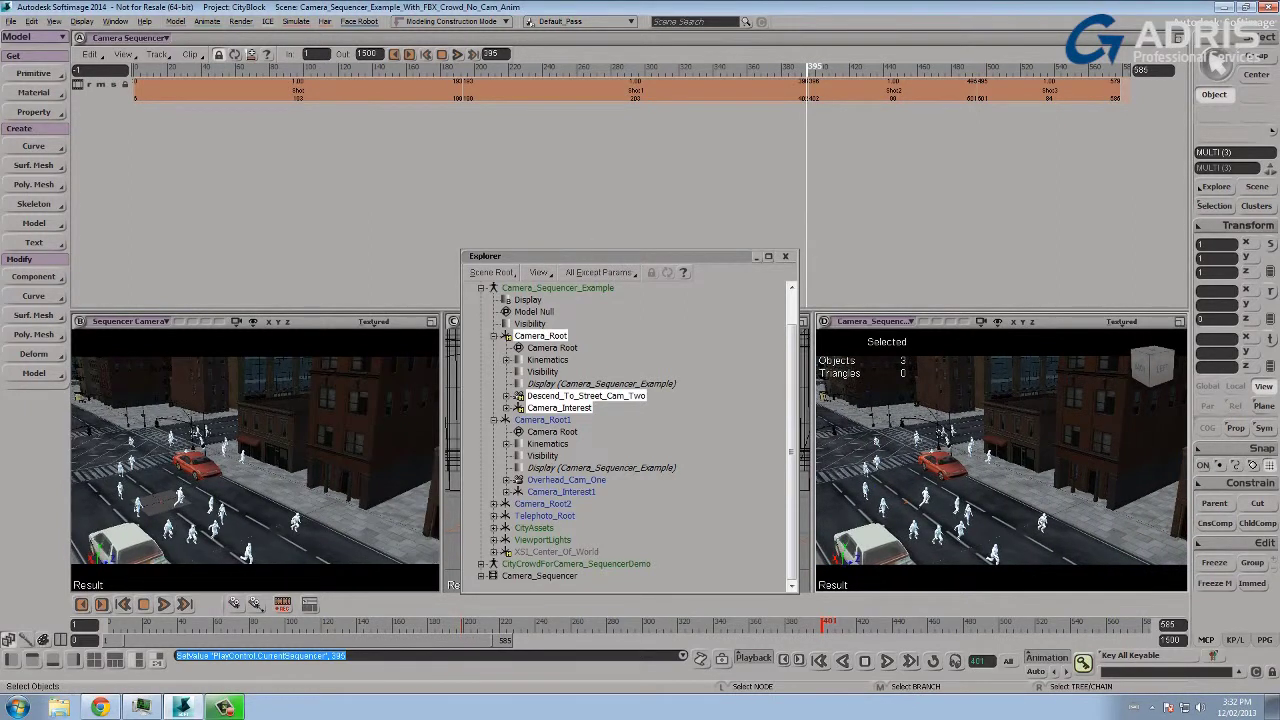
key(k)
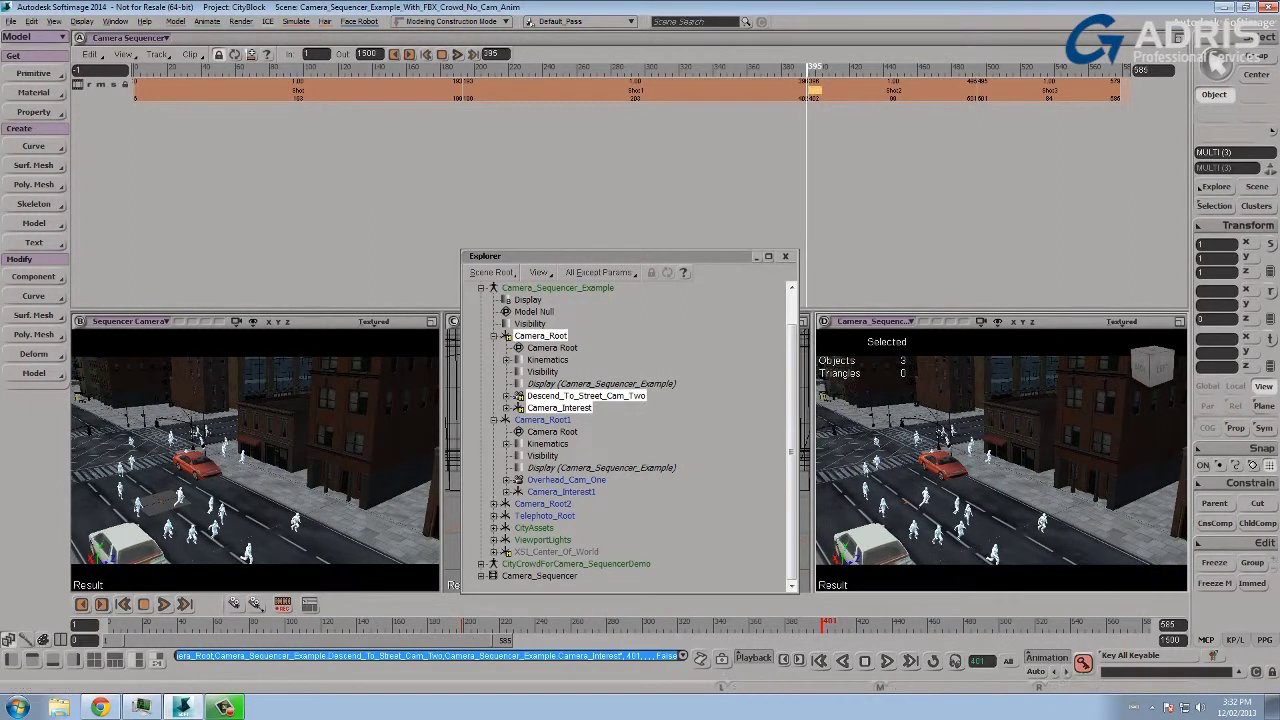
At sequencer frame 247, track the descending camera sideways, key it with its root and interest, and scrub the shot to check the motion
drag(808, 70, 725, 70)
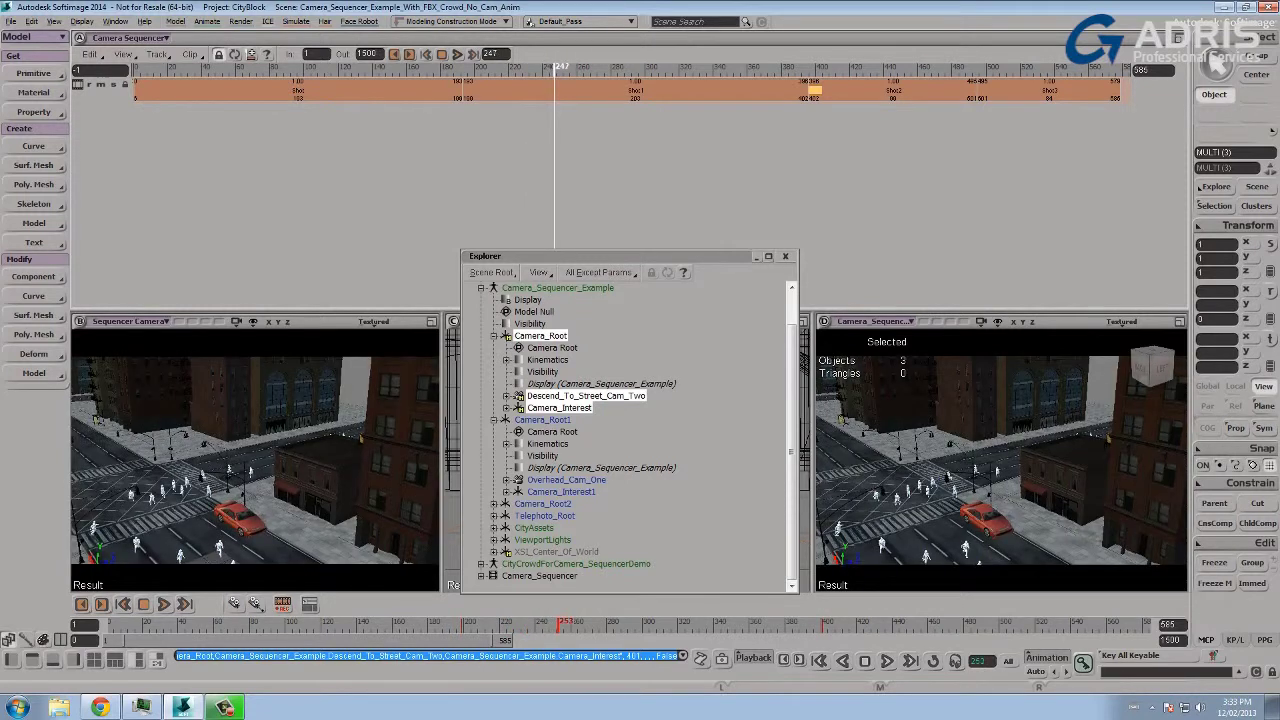
key(s)
drag(1000, 460, 967, 460)
key(k)
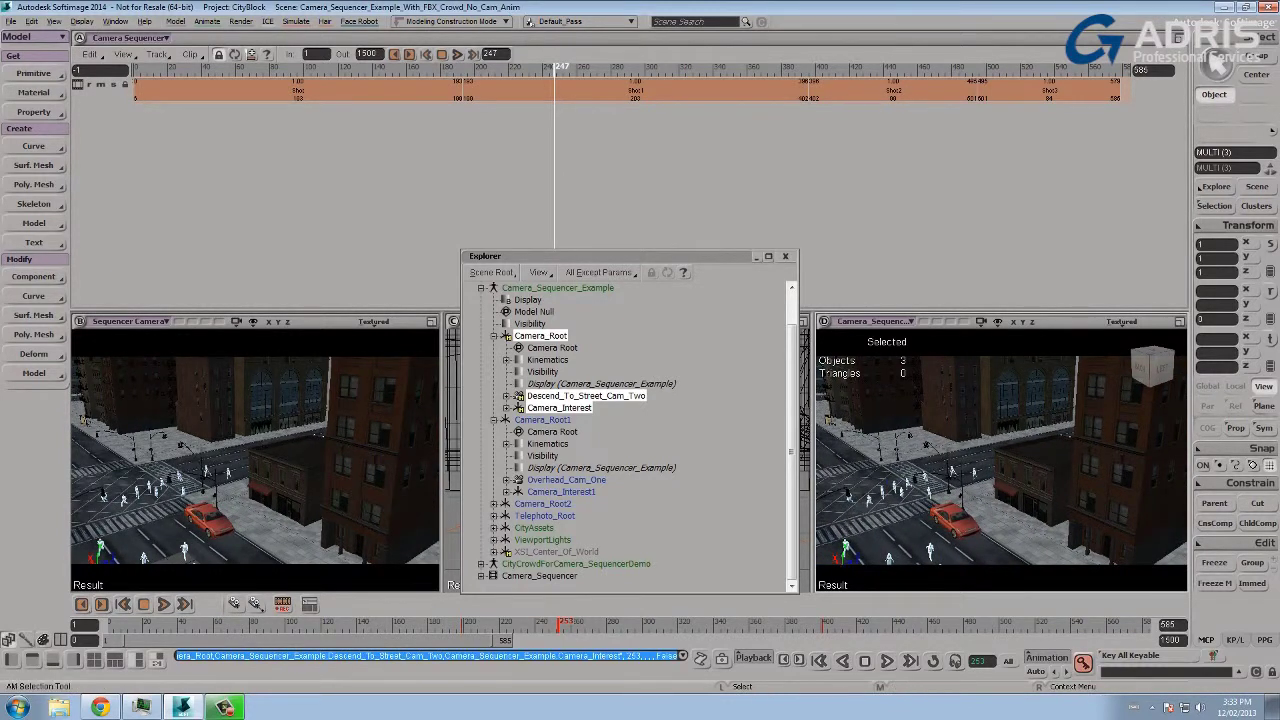
drag(558, 625, 469, 625)
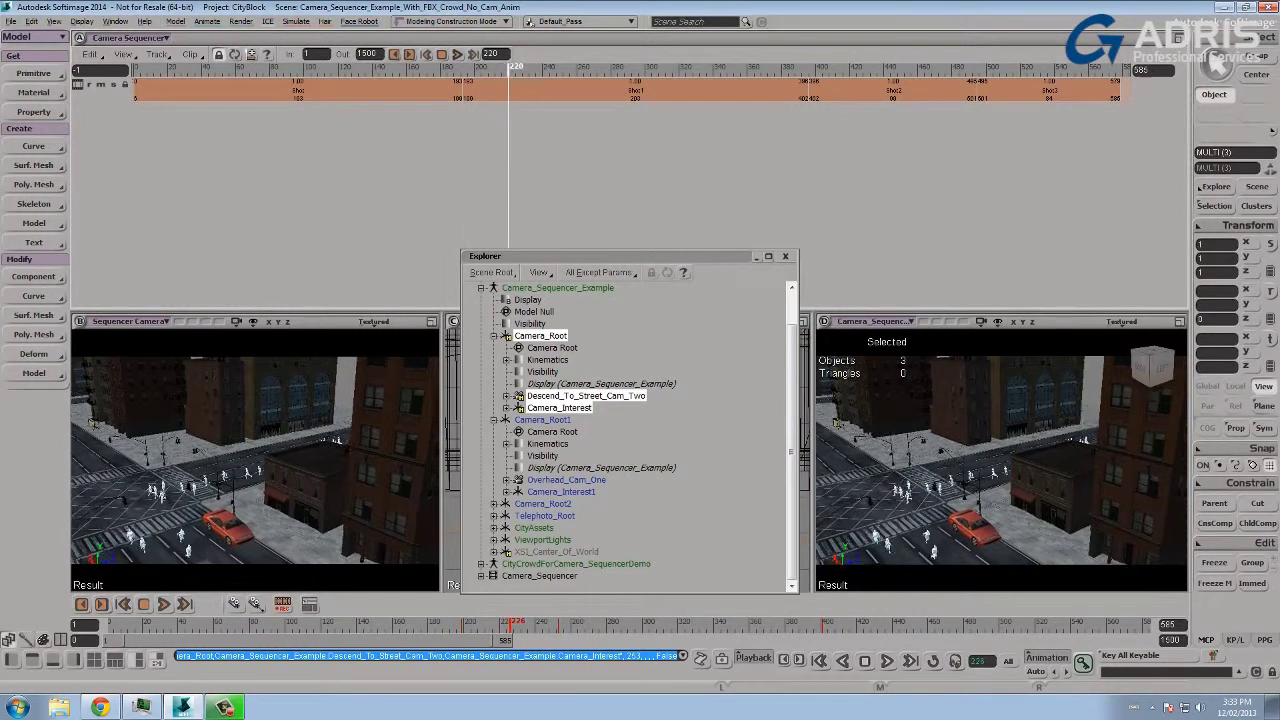
drag(507, 68, 442, 68)
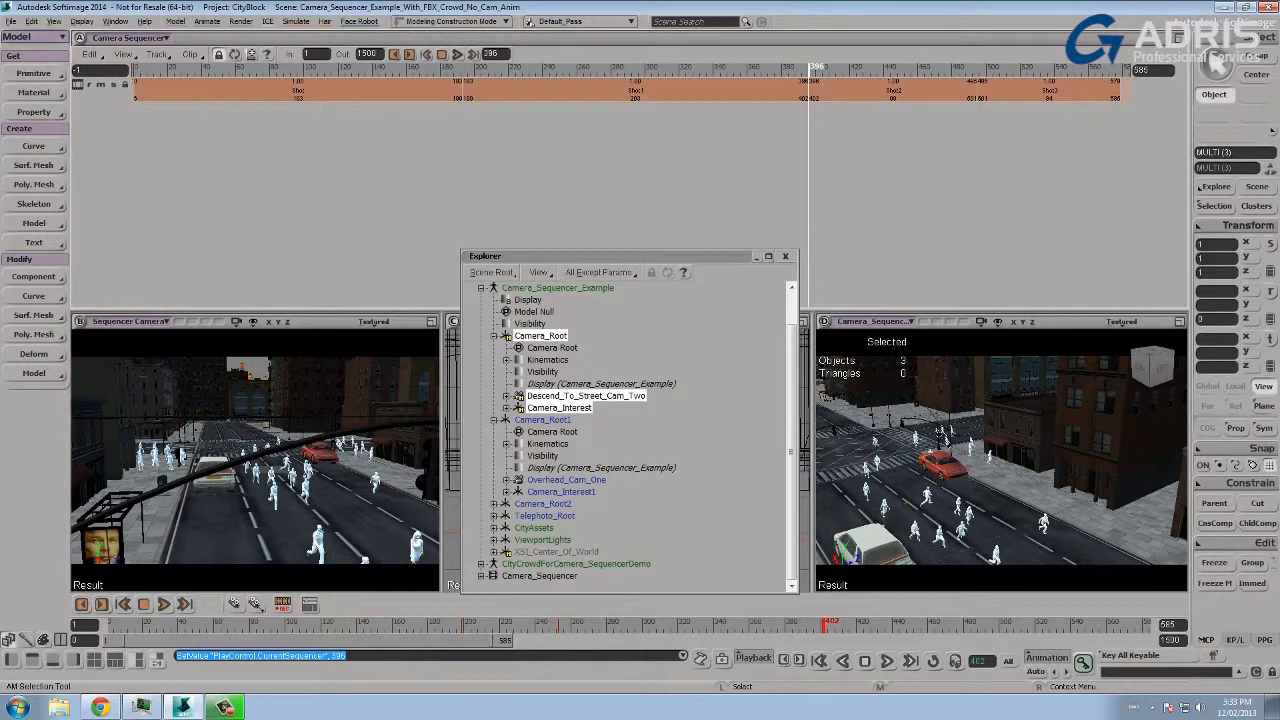
Look through Left_To_Right_Over_TrafficLight_Cam_Three in the viewport that shows the descending camera
drag(610, 256, 607, 211)
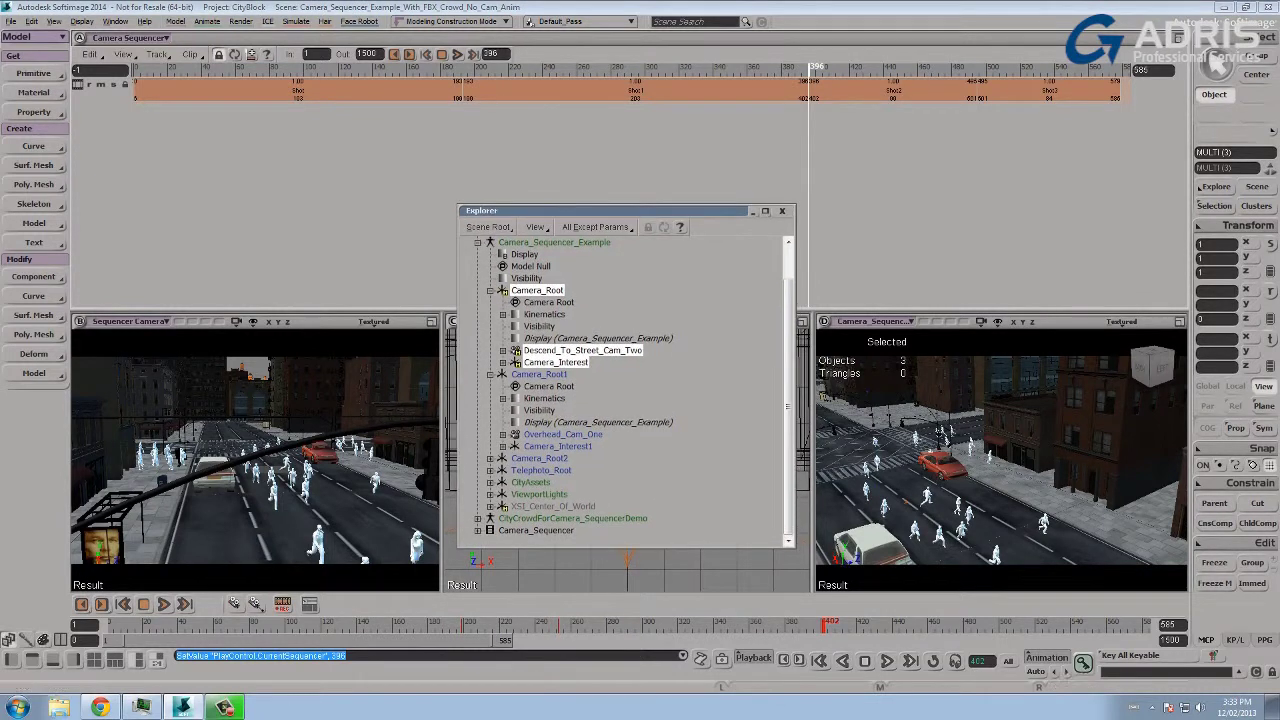
click(869, 322)
mouse_move(900, 263)
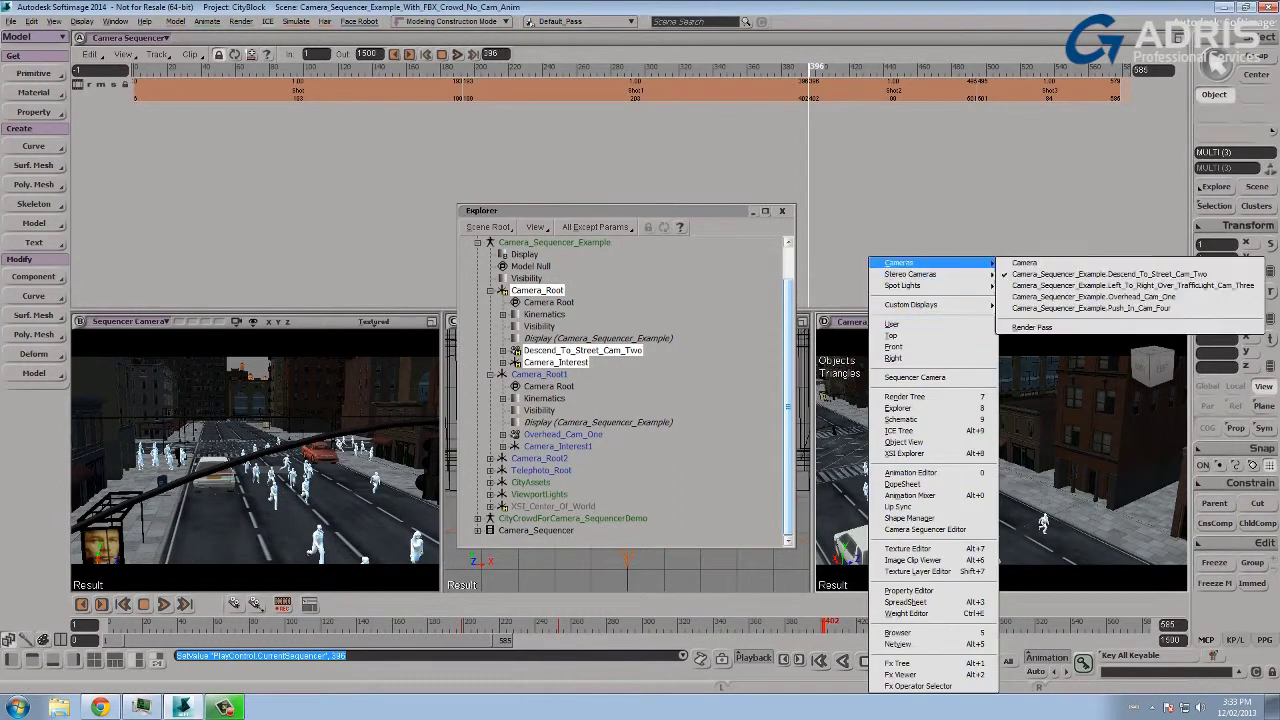
click(1093, 297)
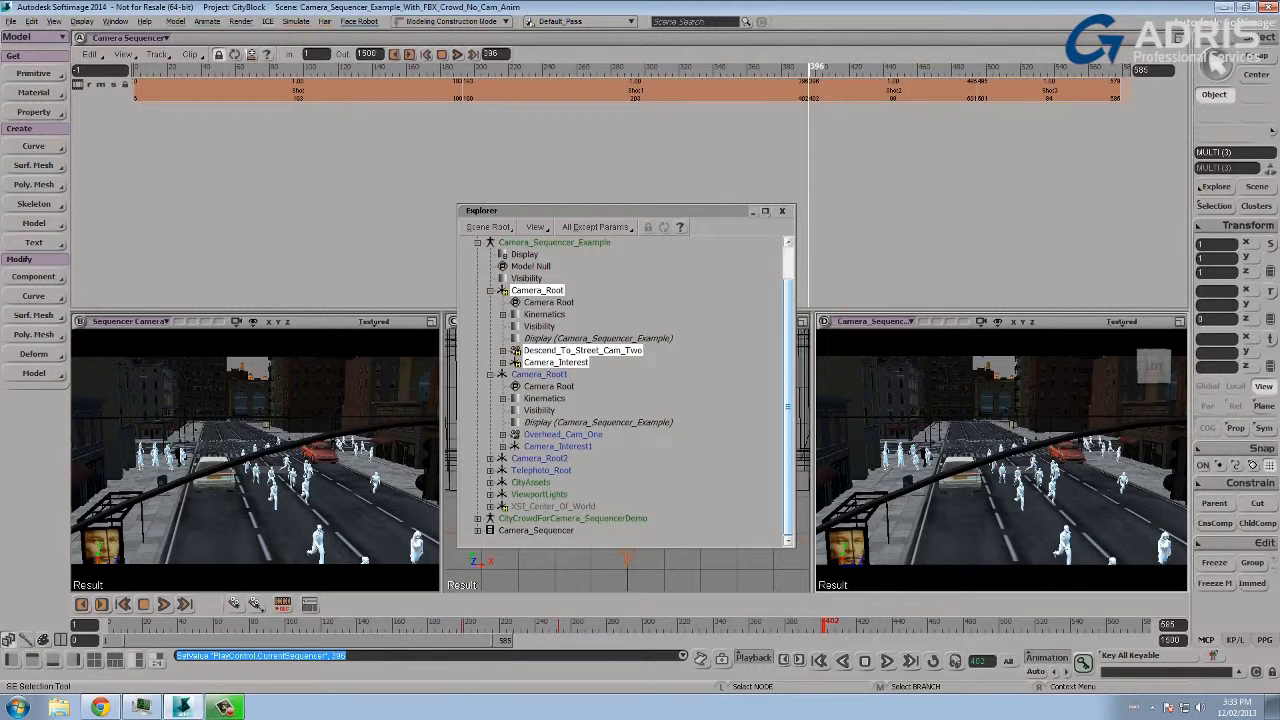
At sequencer frame 396, select Camera_Root2, Left_To_Right_Over_TrafficLight_Cam_Three and Camera_Interest2 and set a key on all three
drag(788, 407, 788, 397)
scroll(490, 243, down, 1)
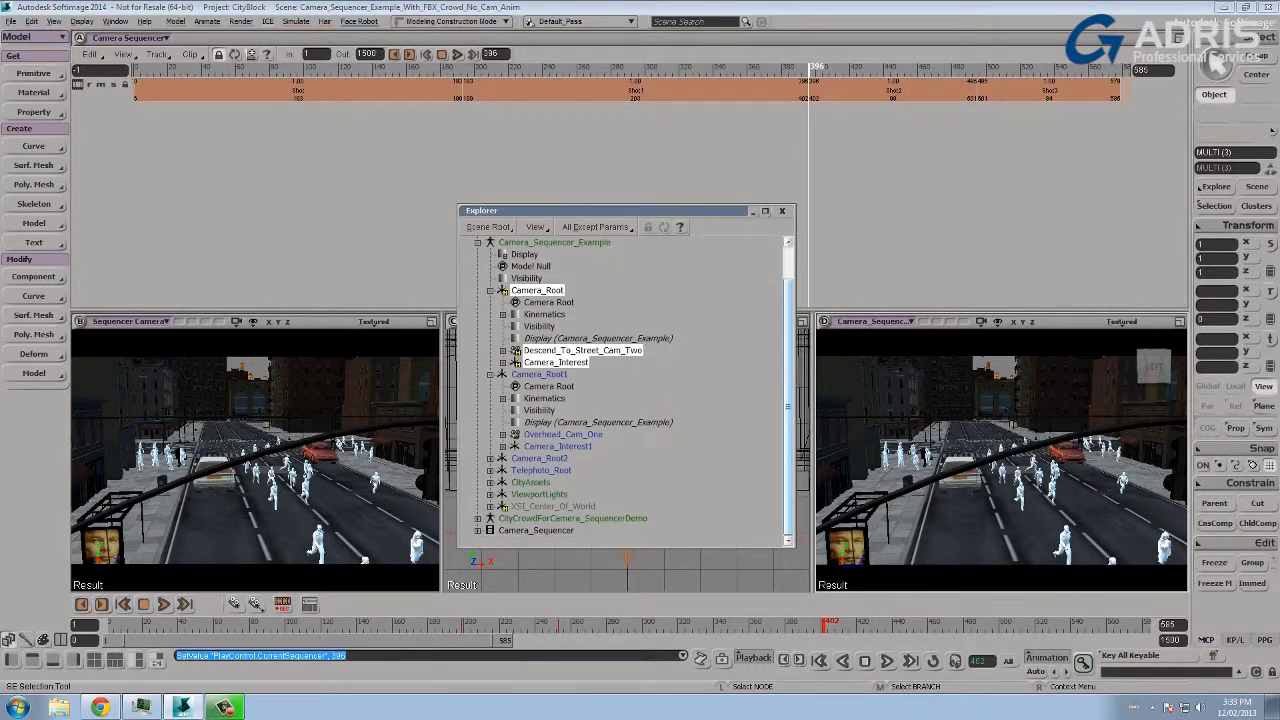
click(490, 458)
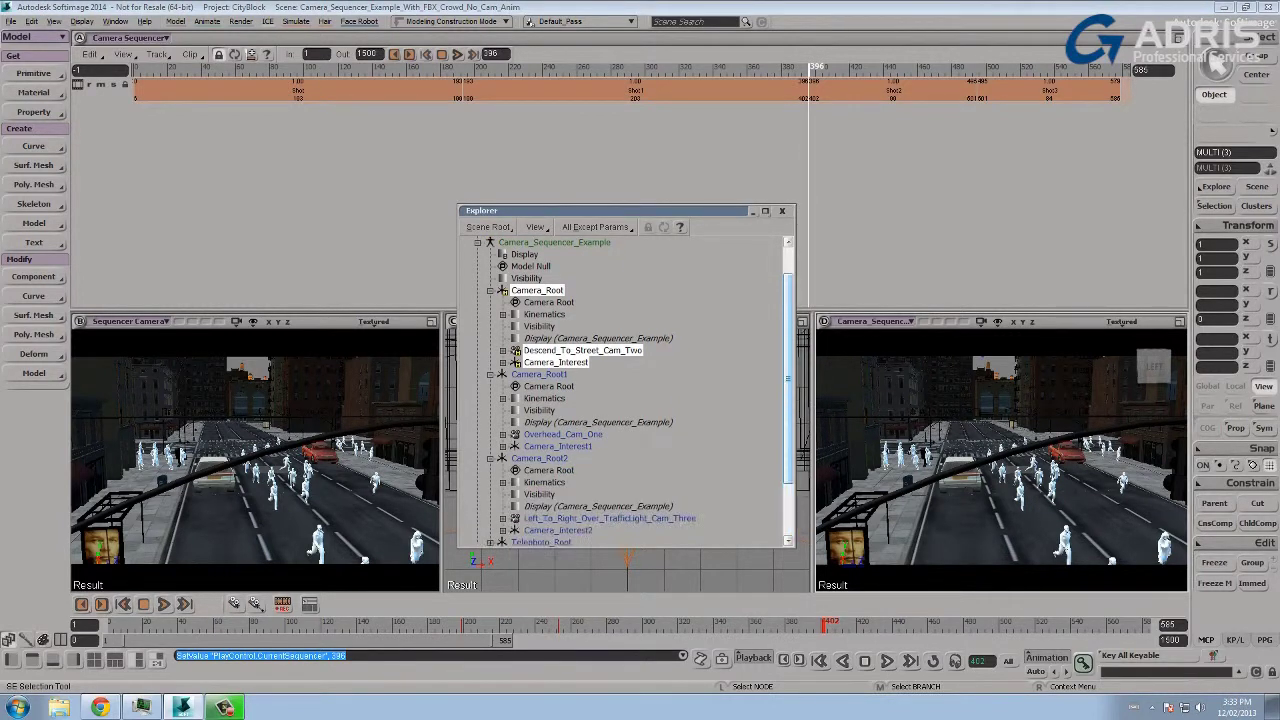
scroll(490, 458, down, 3)
click(539, 422)
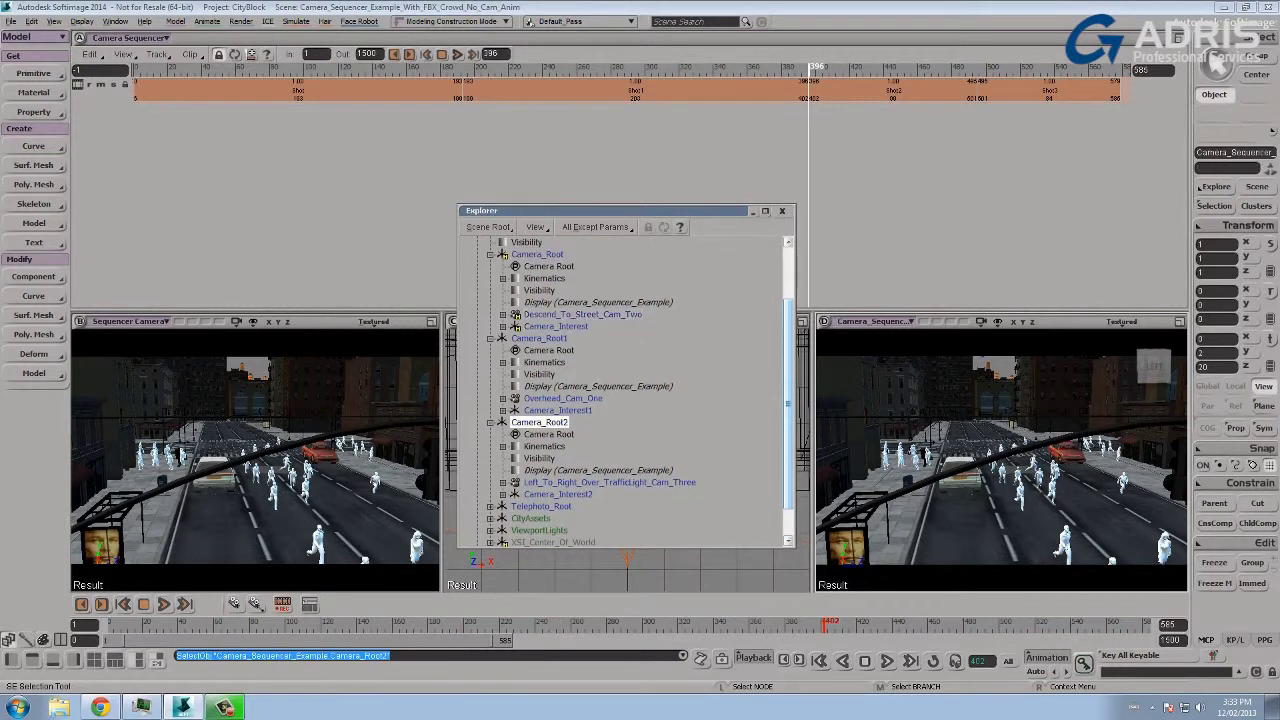
ctrl+click(560, 482)
ctrl+click(557, 494)
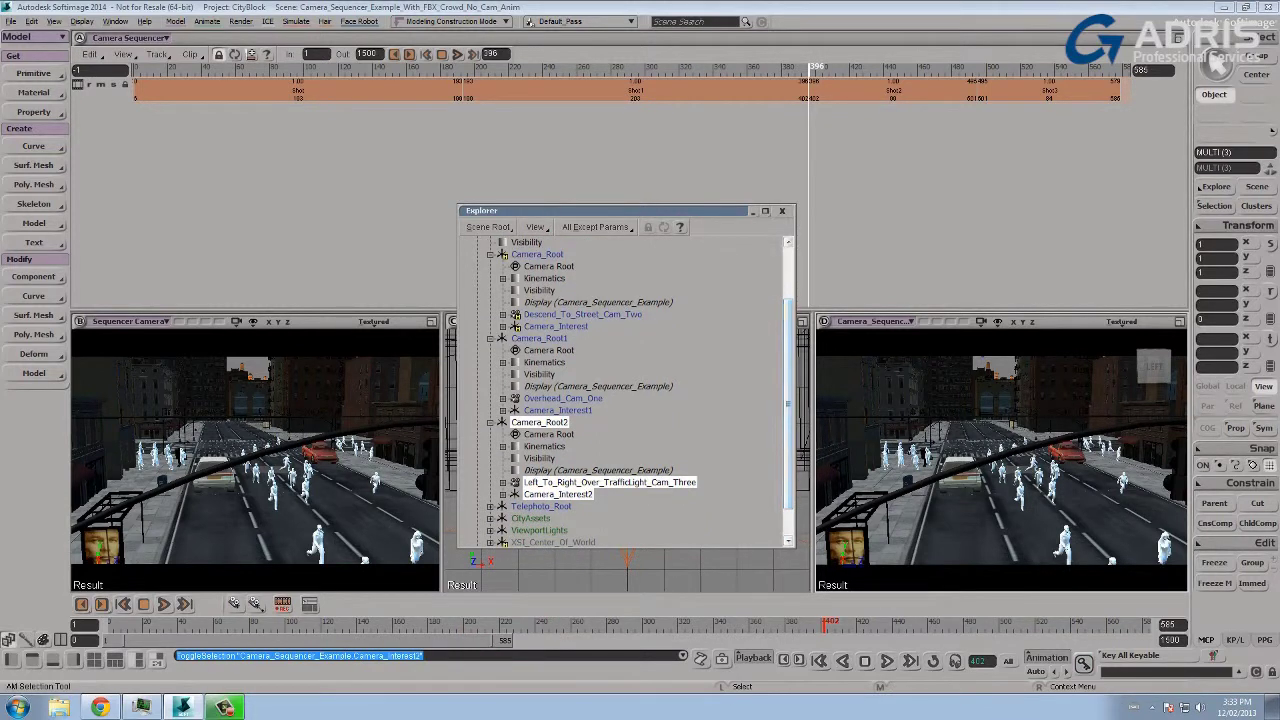
key(k)
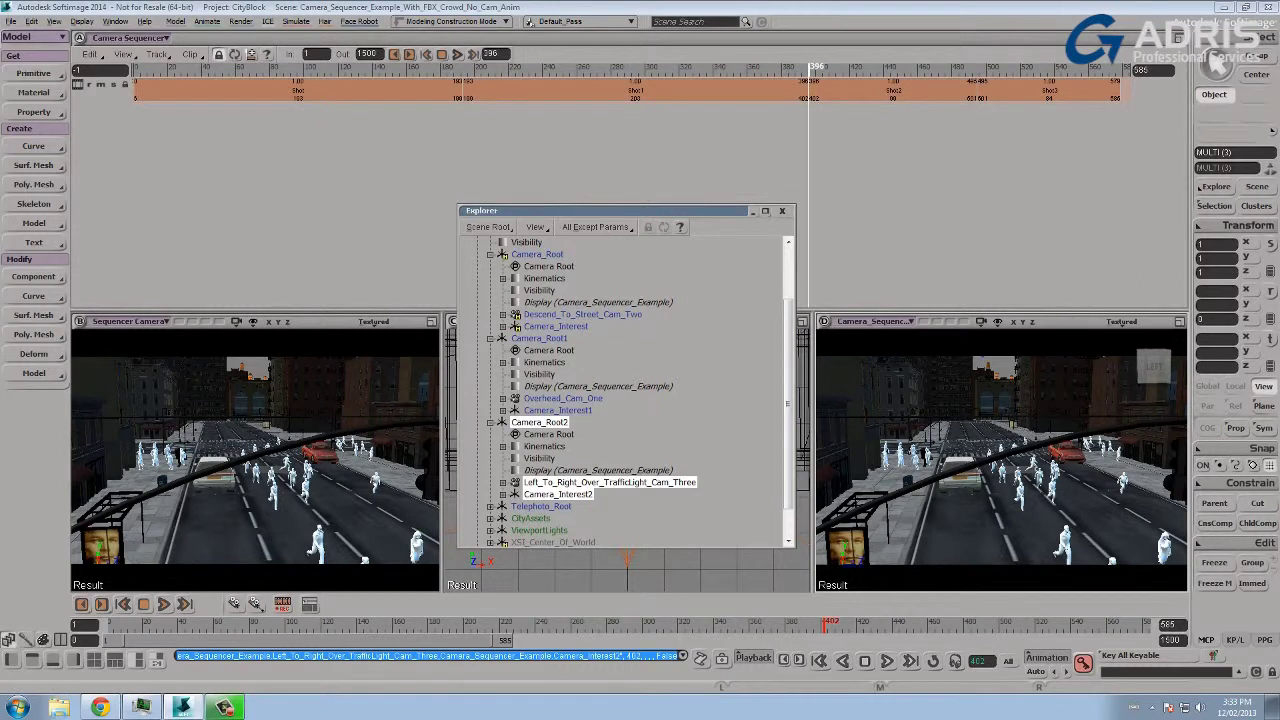
At sequencer frame 494, track the traffic-light camera sideways to bring the traffic light into frame, and key it with its root and interest
click(976, 70)
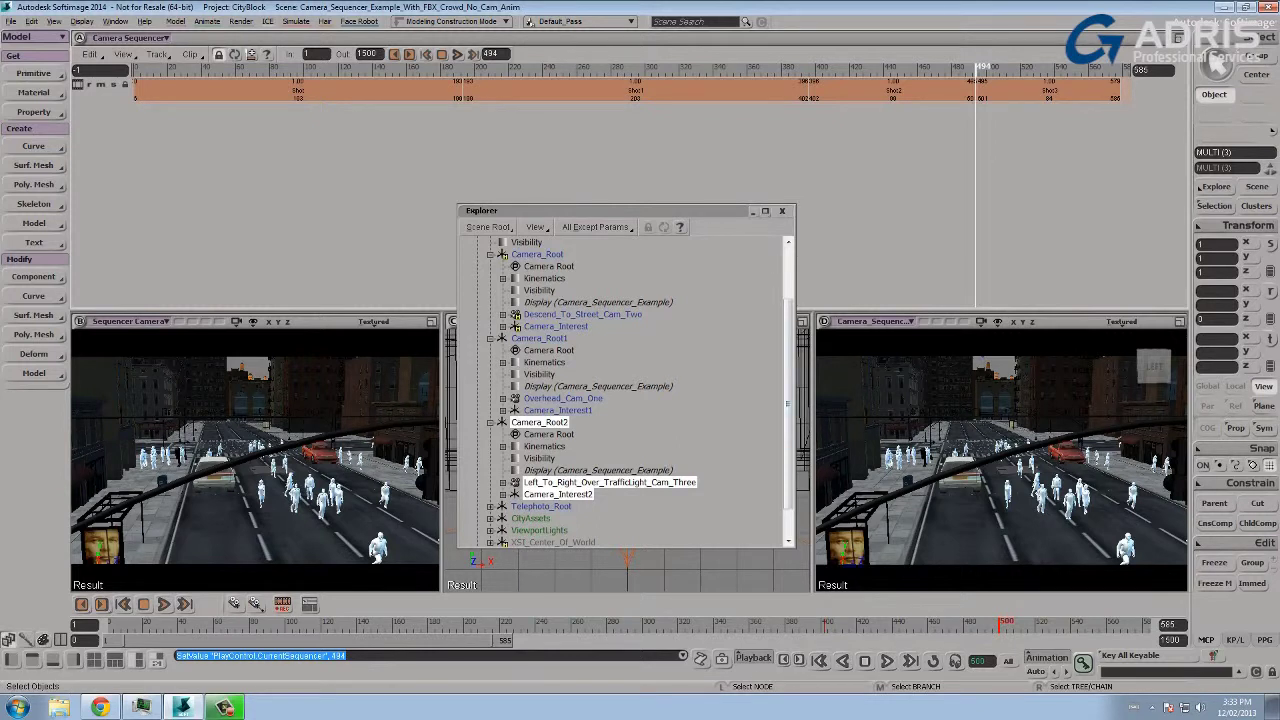
drag(1030, 460, 960, 461)
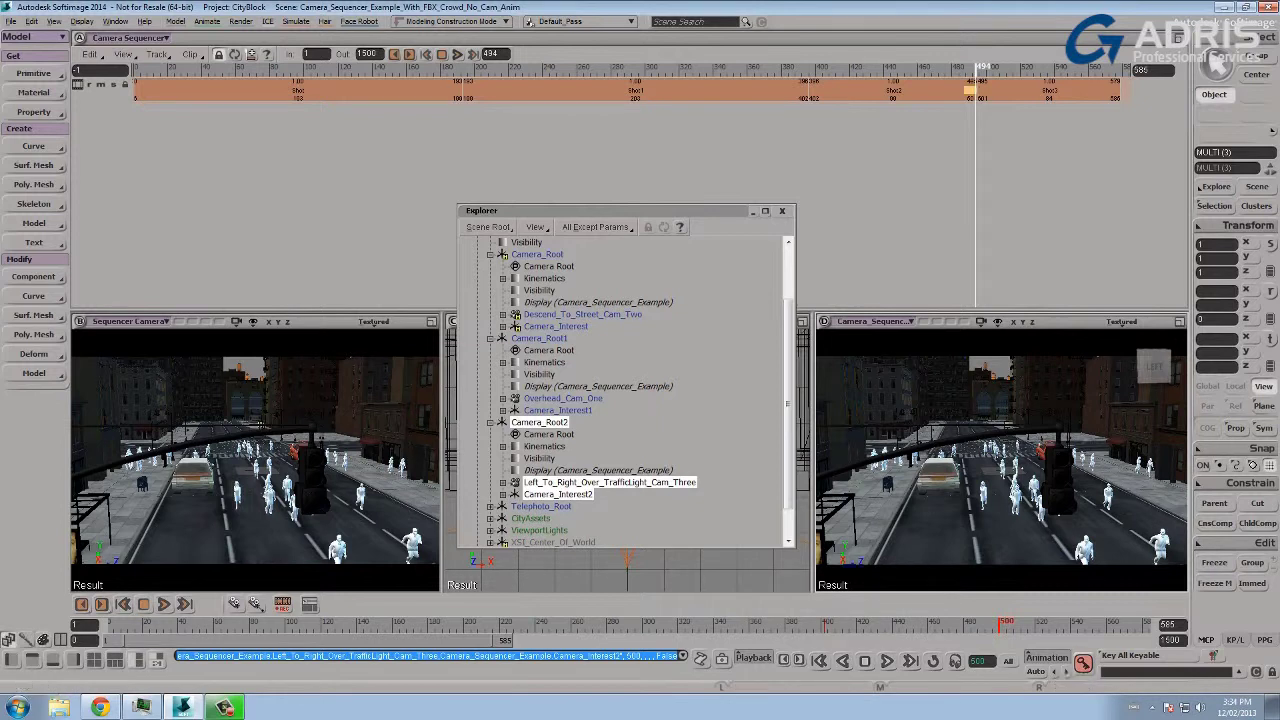
Go to sequencer frame 495 and select Telephoto_Root, Push_In_Cam_Four and Telephoto_Interest together
click(491, 54)
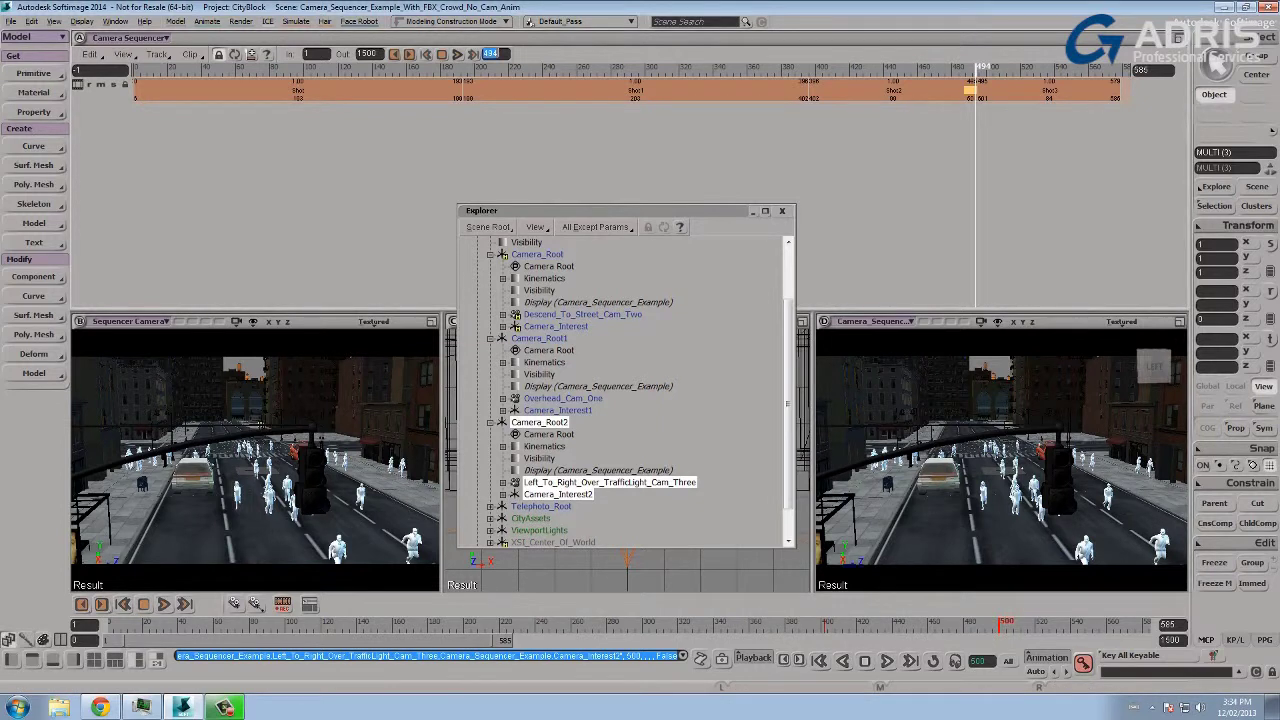
text(495)
key(Return)
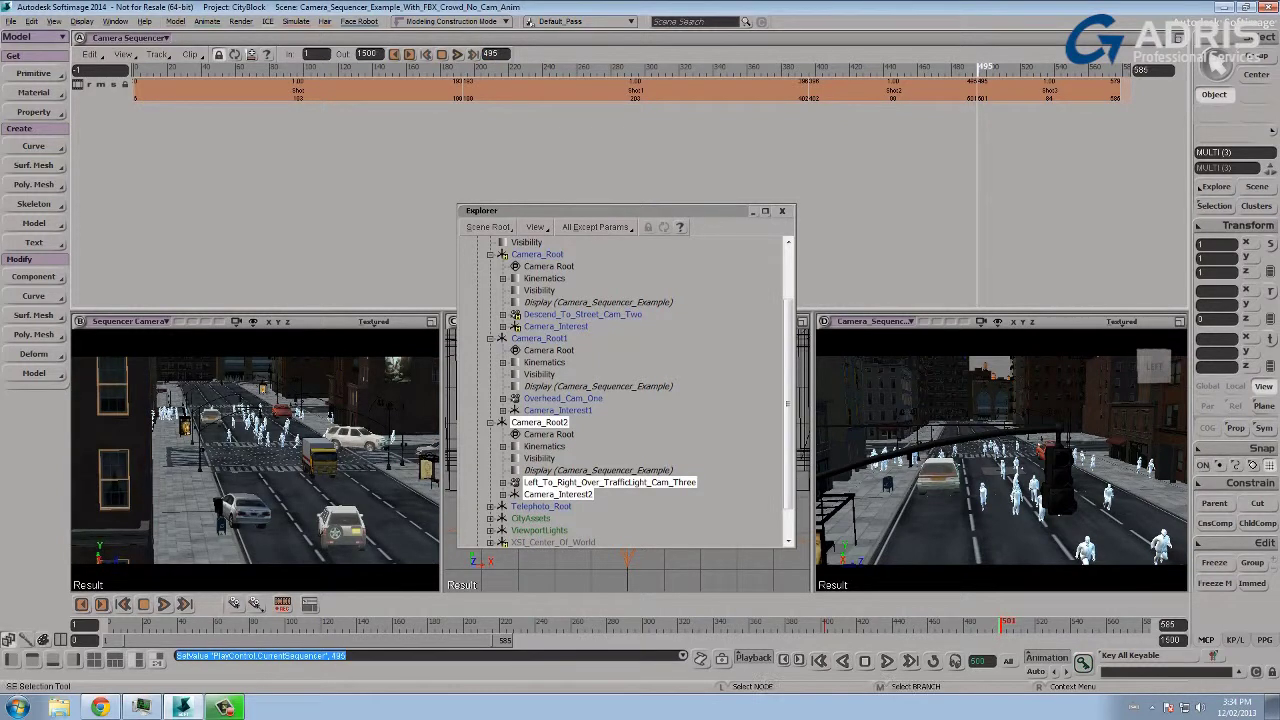
scroll(625, 400, down, 1)
click(490, 470)
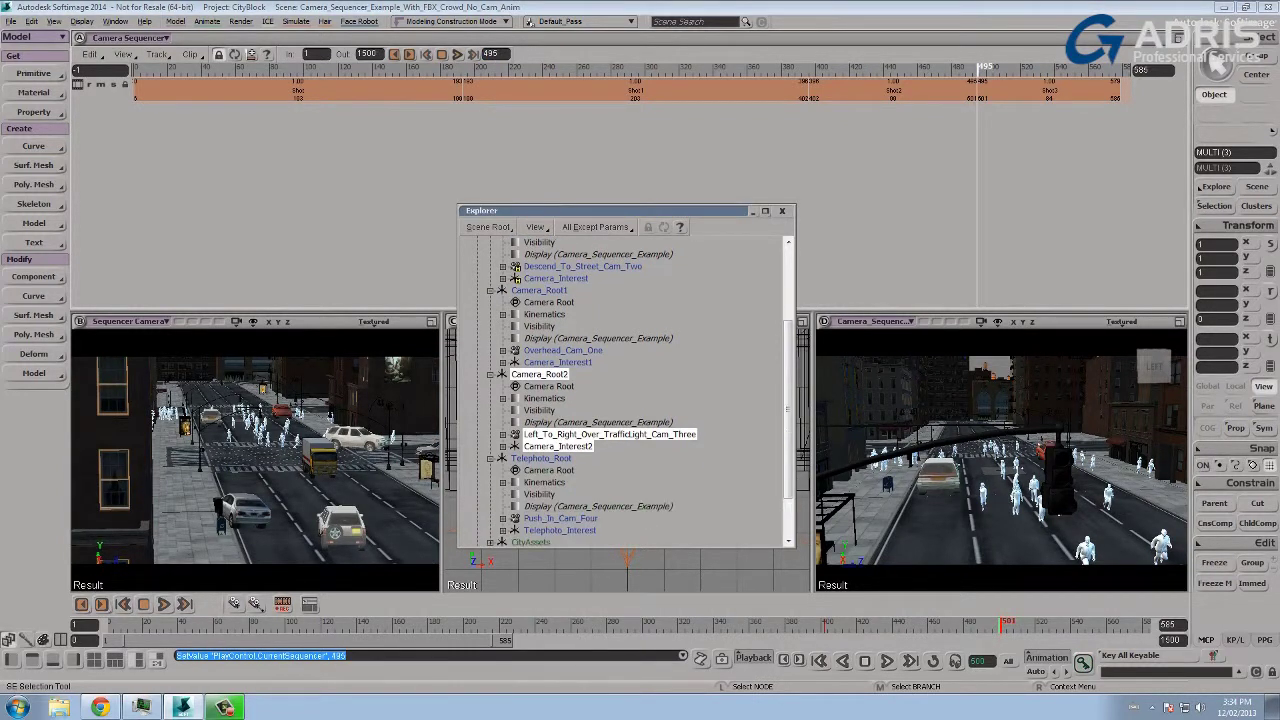
scroll(625, 400, down, 2)
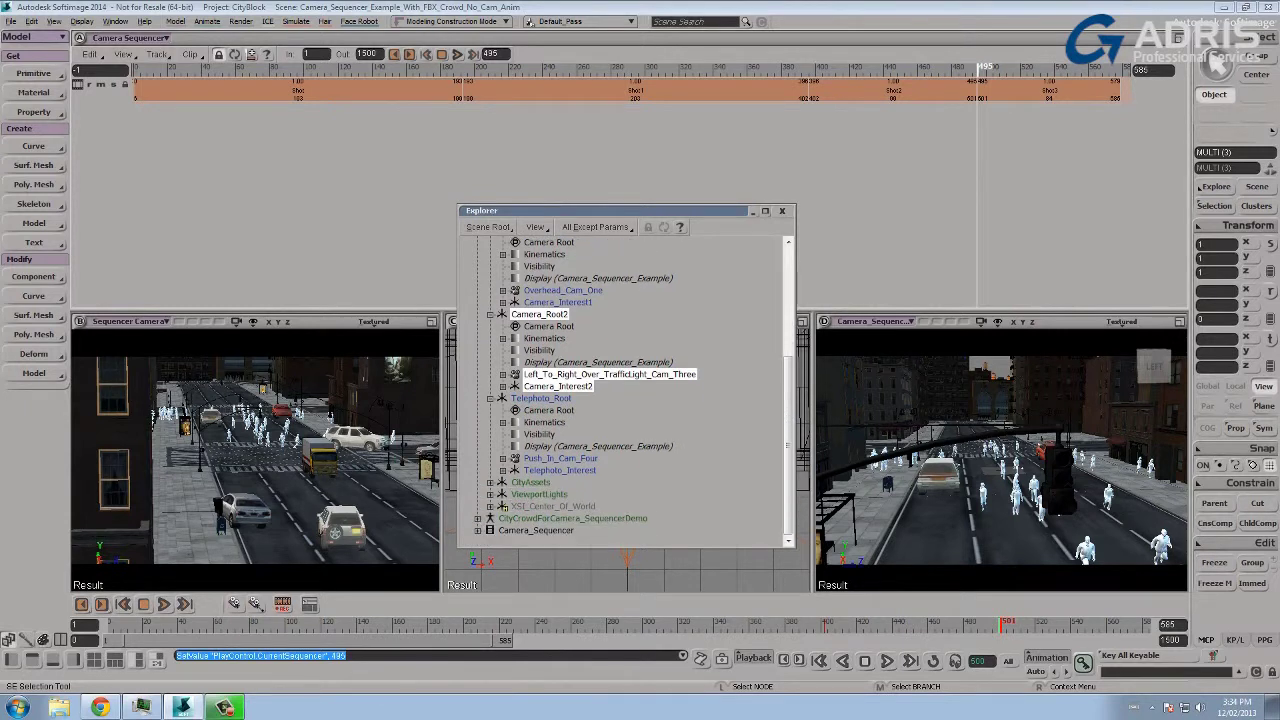
click(540, 398)
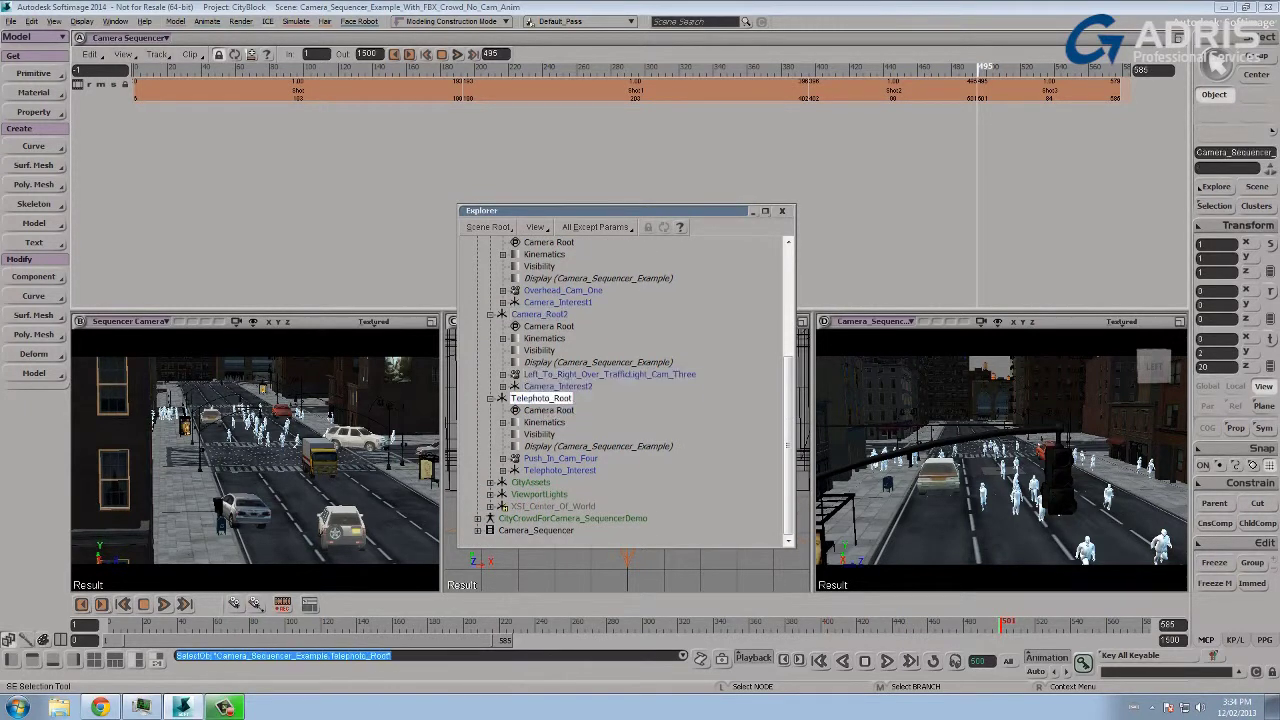
ctrl+click(560, 458)
ctrl+click(559, 470)
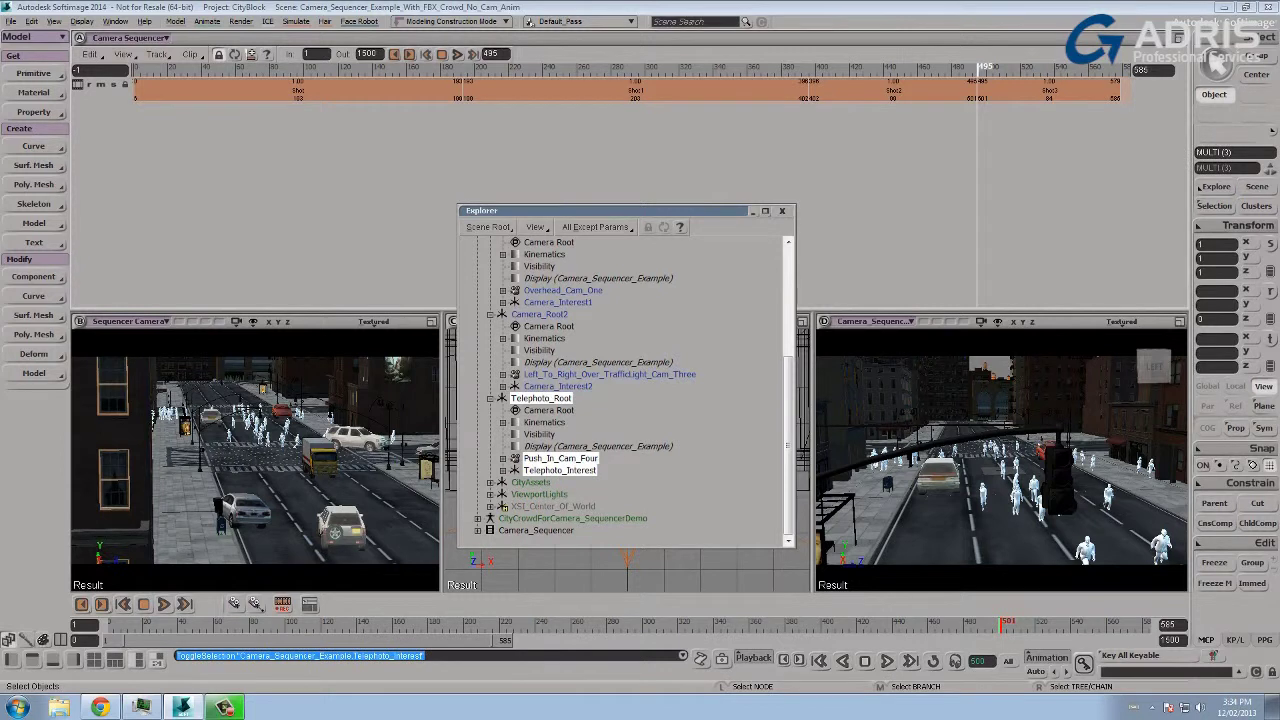
Look through Push_In_Cam_Four in the traffic-light camera's viewport and key it with its root and interest at frame 495
click(860, 321)
mouse_move(884, 262)
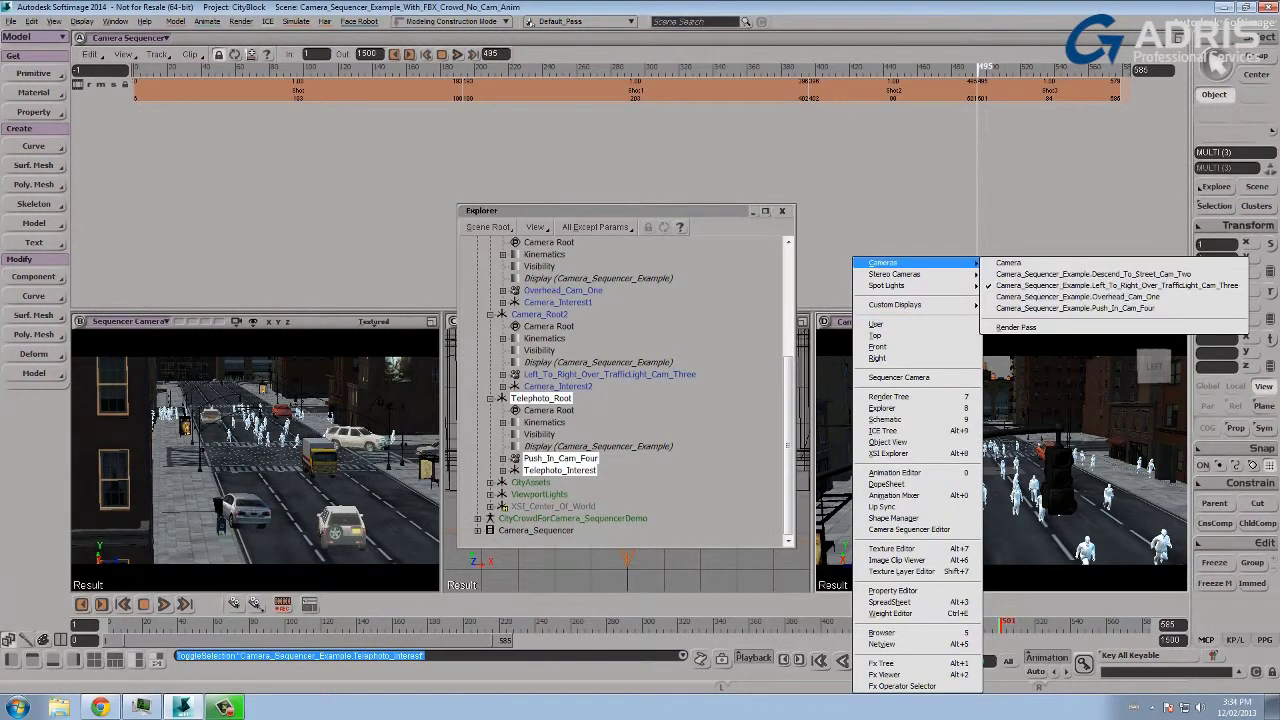
click(1075, 308)
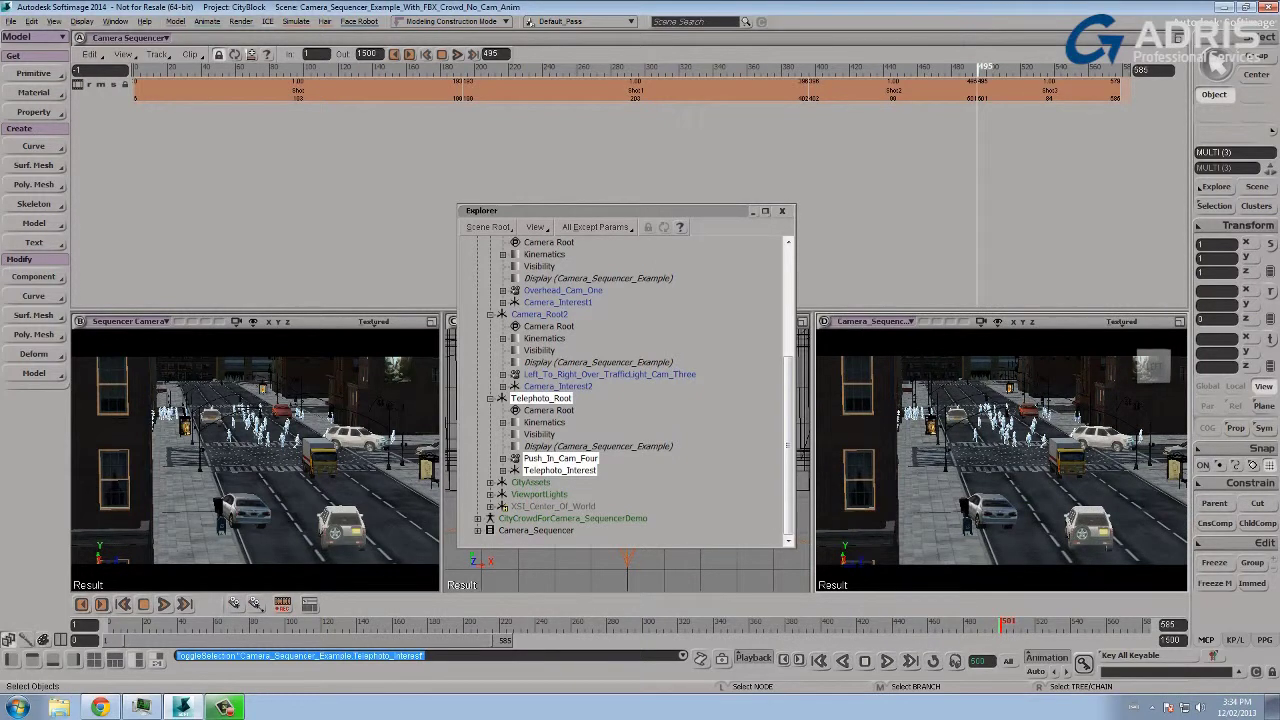
key(k)
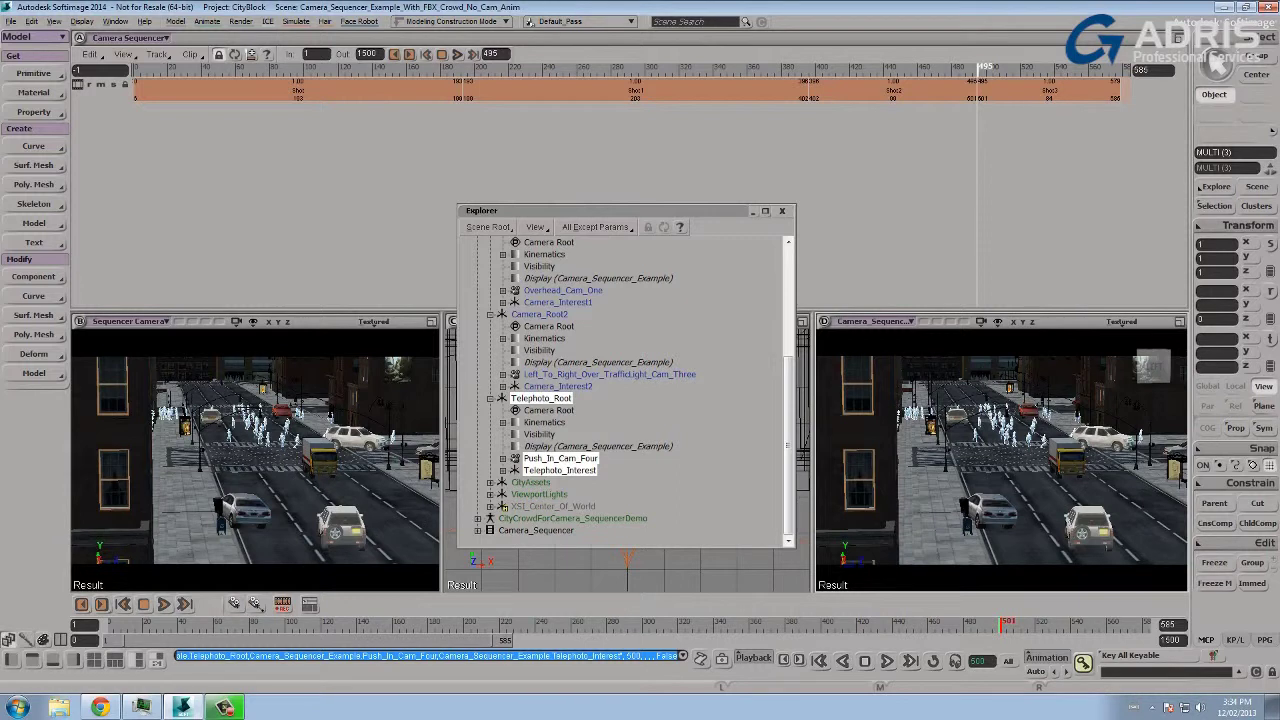
At sequencer frame 578, move Push_In_Cam_Four closer to the intersection and key the camera, its root and its interest
click(1119, 69)
key(s)
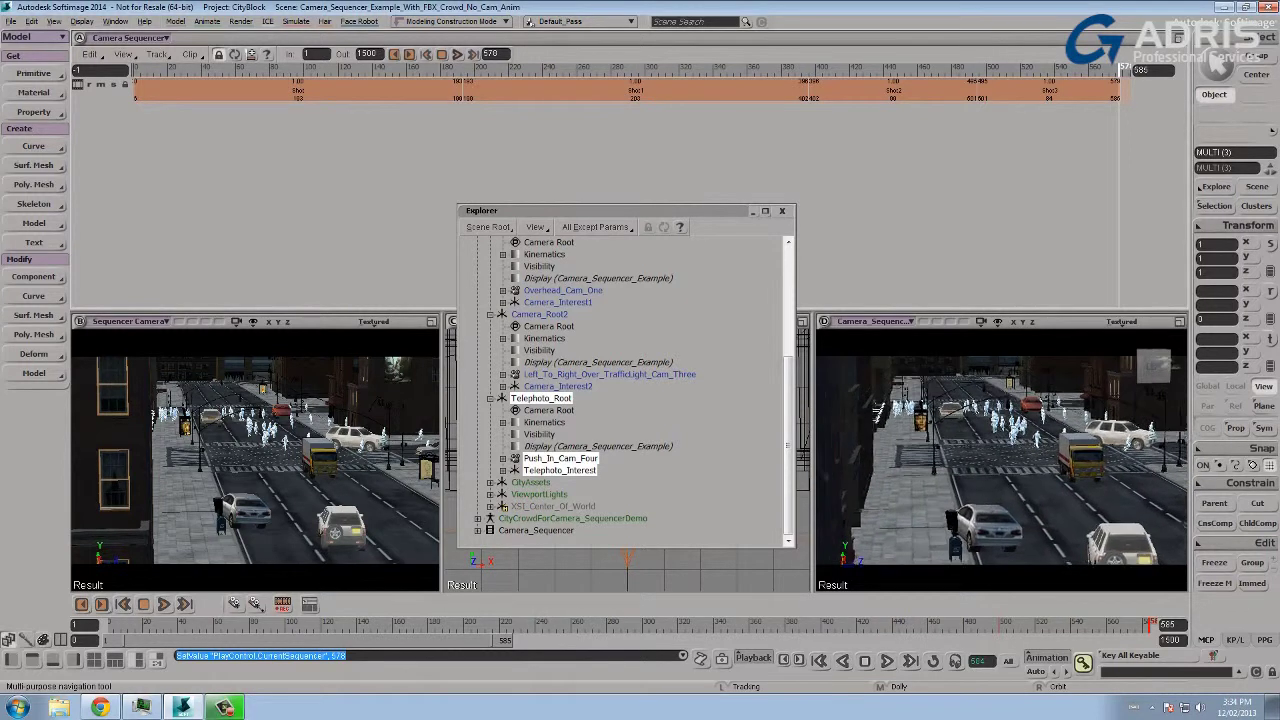
middle_drag(1000, 455, 1014, 455)
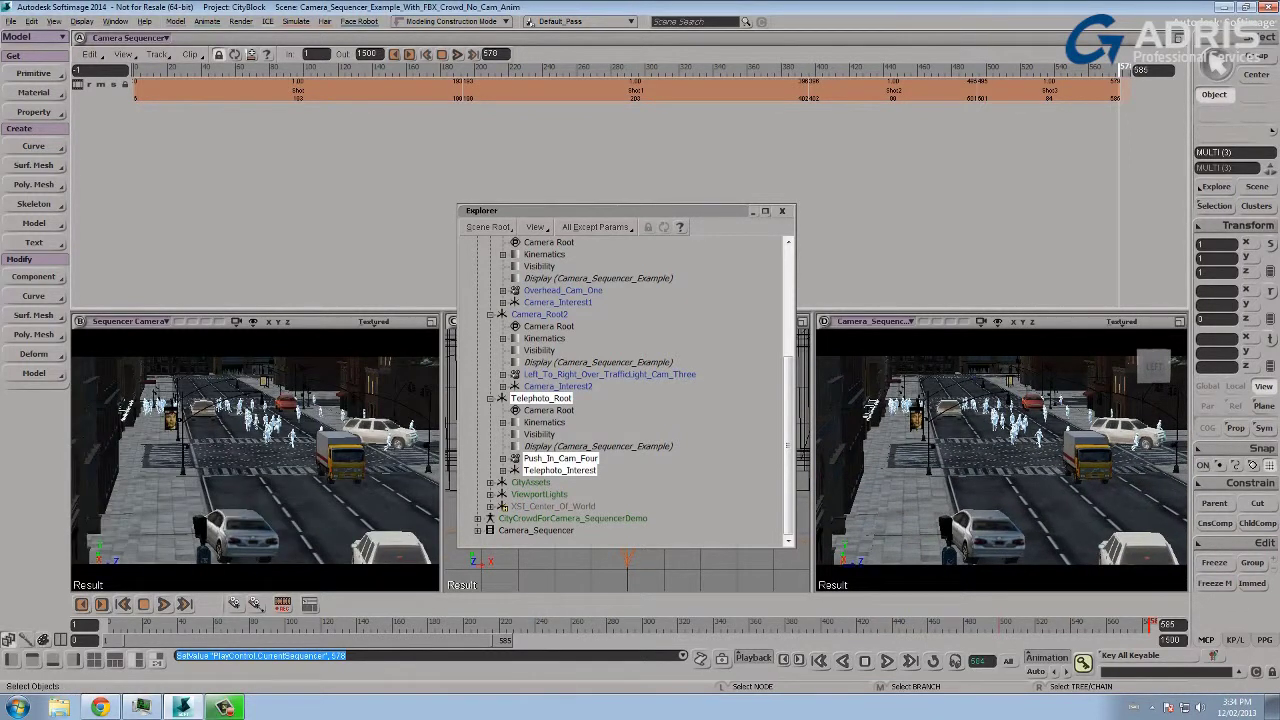
key(k)
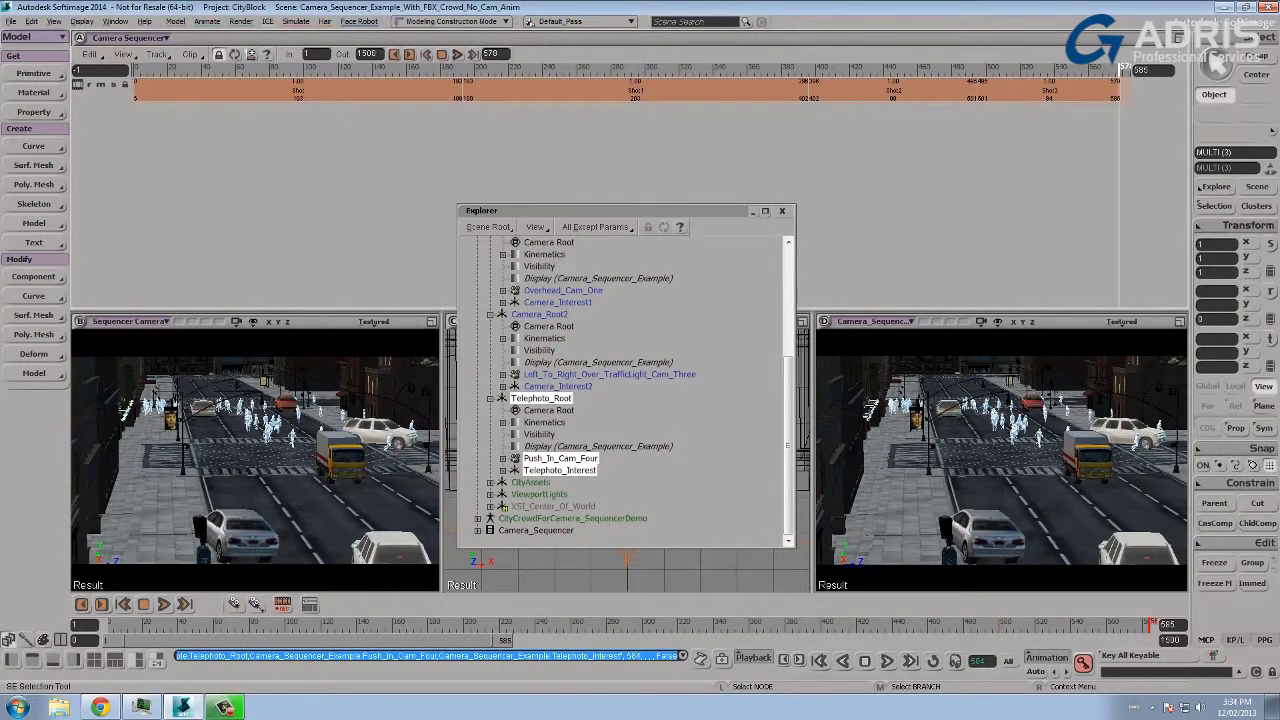
Open Push_In_Cam_Four's camera properties and key its field of view angle at sequencer frame 495
click(515, 458)
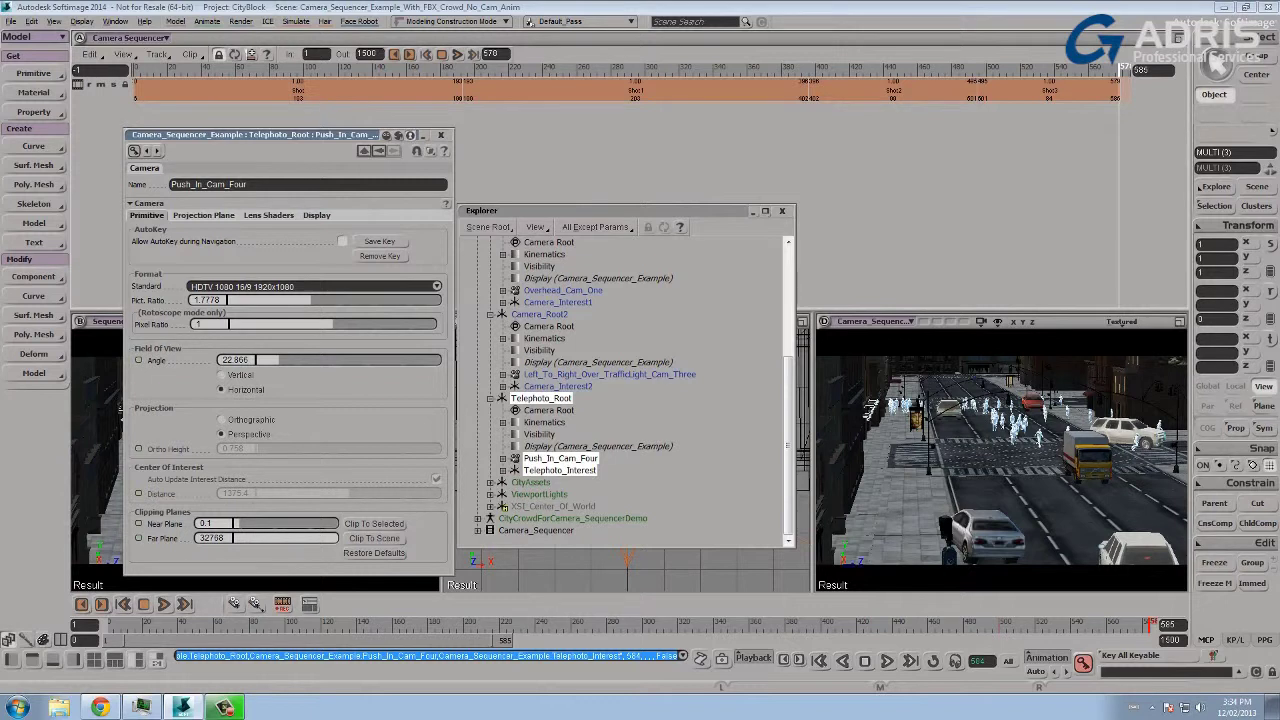
click(978, 68)
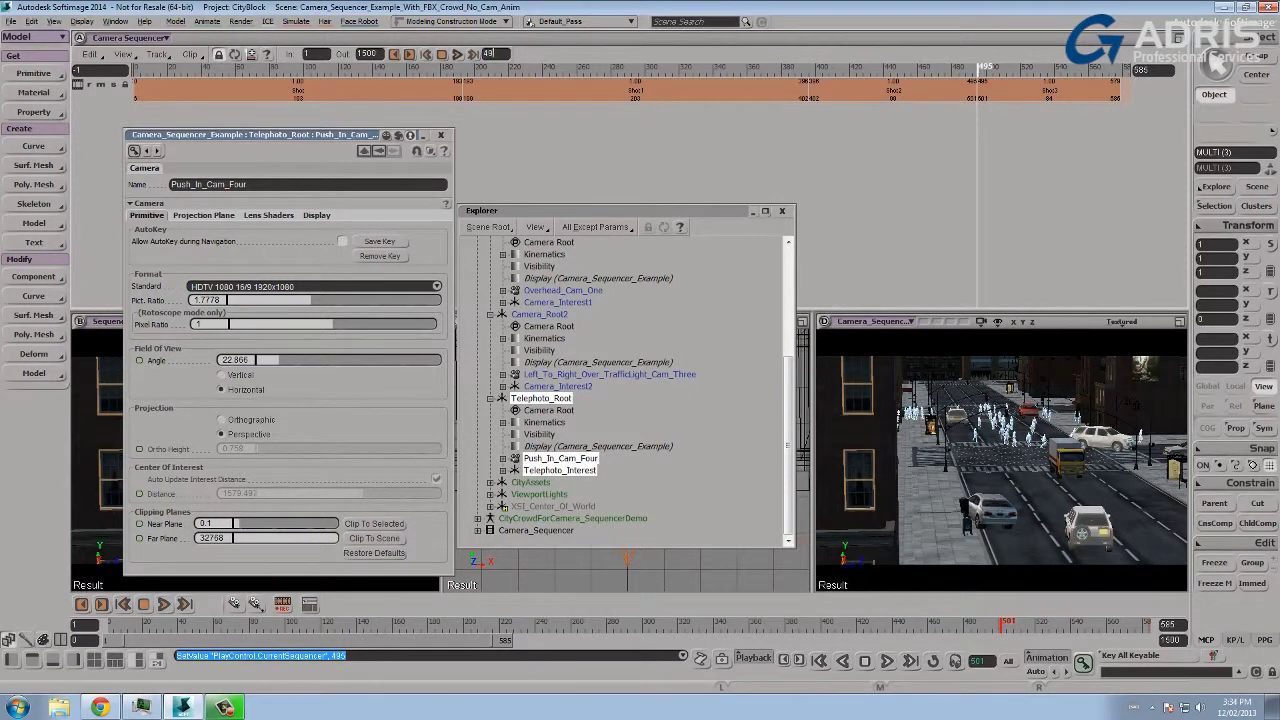
key(Right)
double_click(490, 54)
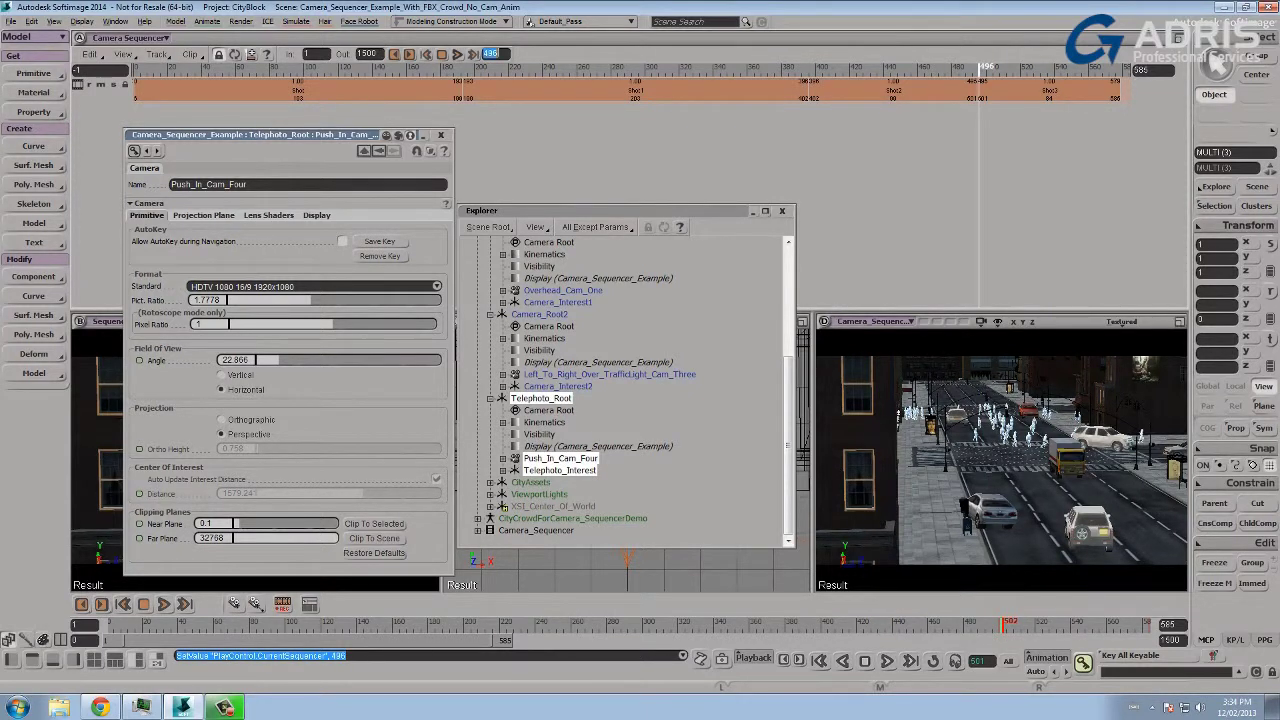
text(495)
key(Return)
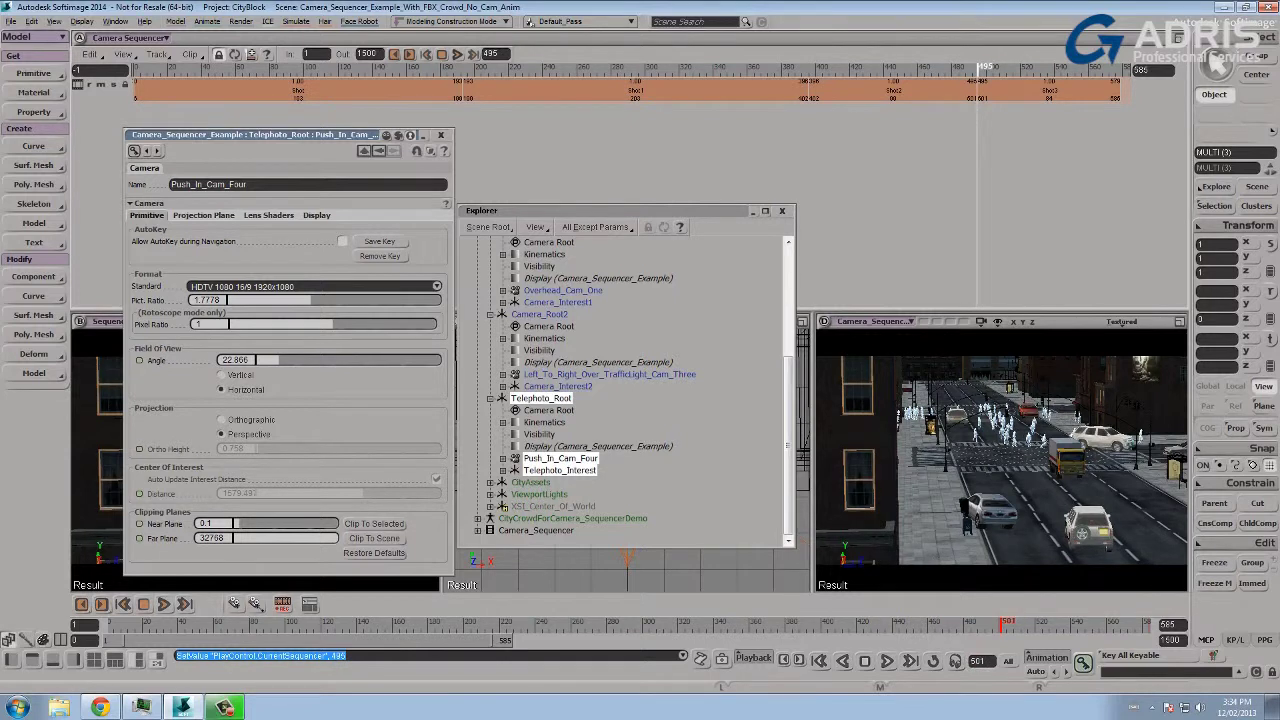
drag(250, 134, 581, 139)
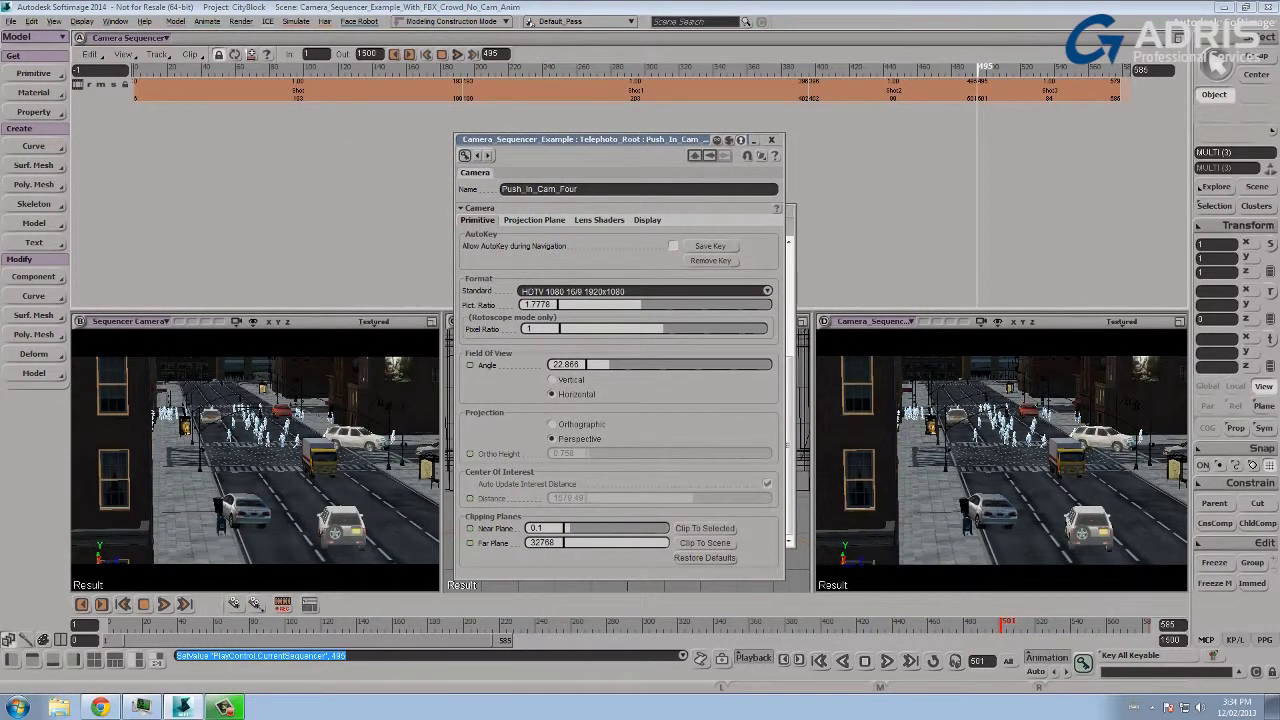
click(470, 365)
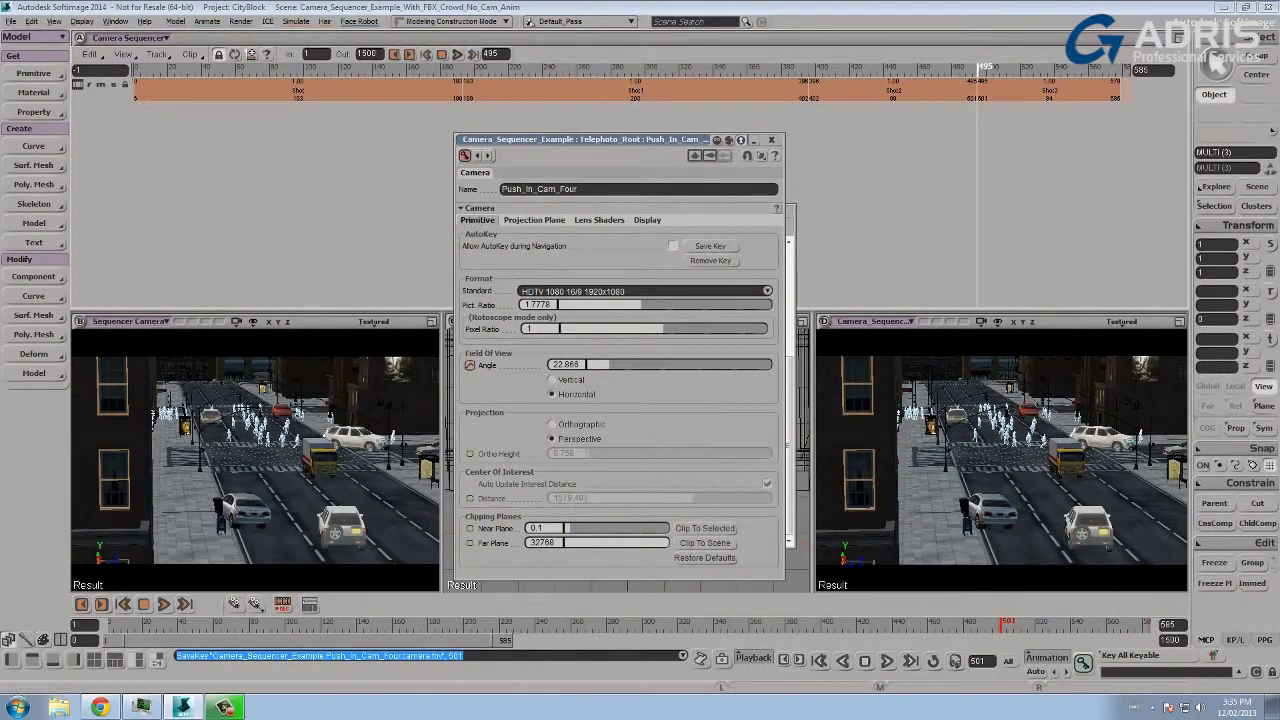
At sequencer frame 578, narrow Push_In_Cam_Four's field of view to about 16.565, key the angle and close its properties
click(1119, 69)
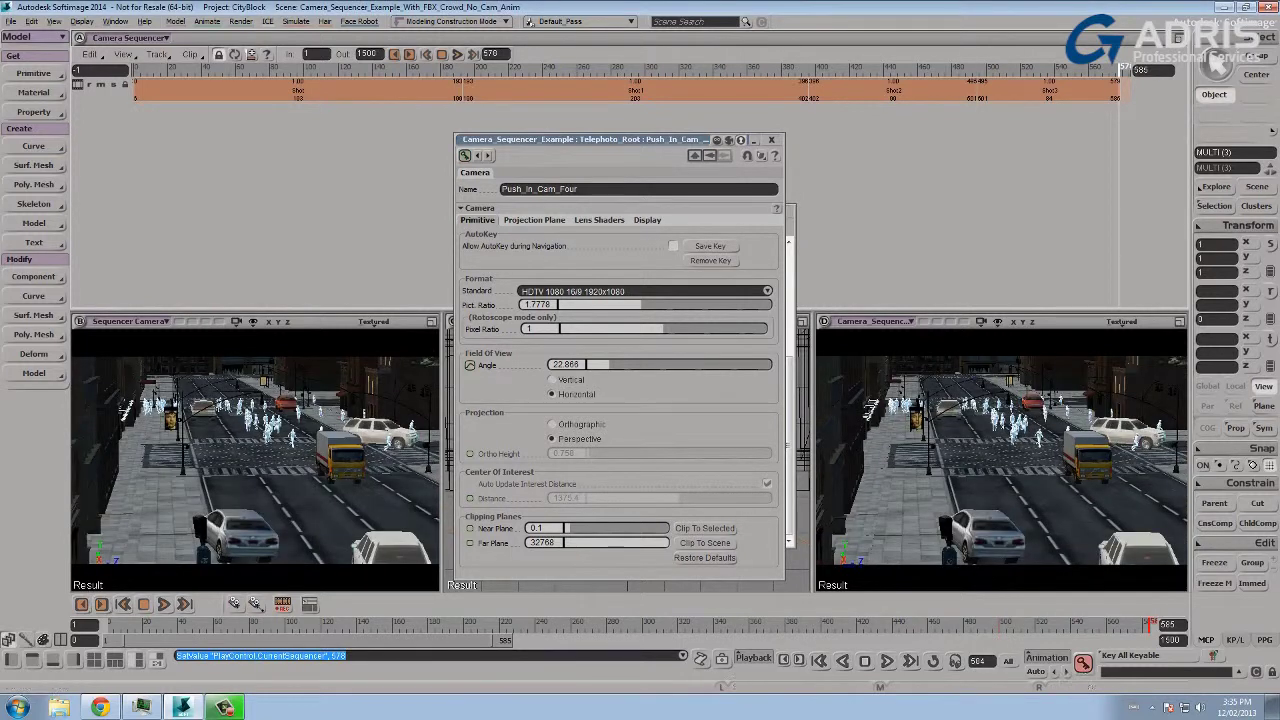
shift+drag(609, 365, 598, 365)
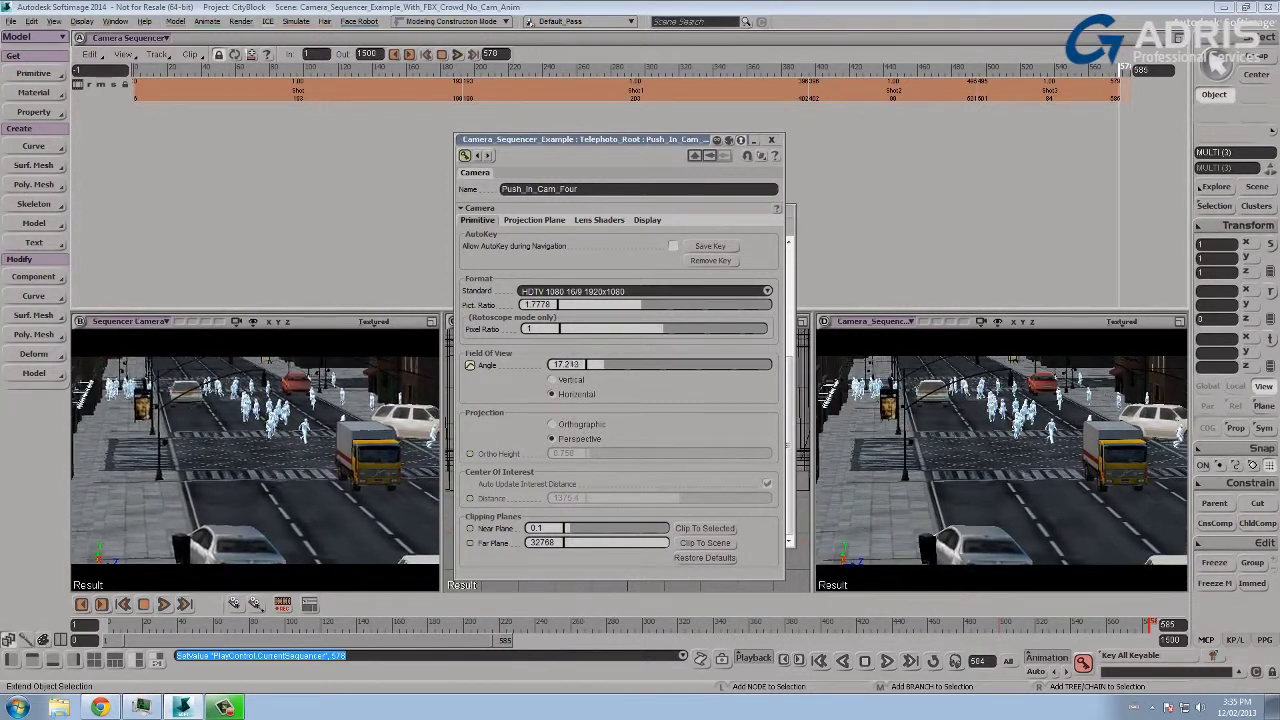
shift+drag(604, 364, 602, 364)
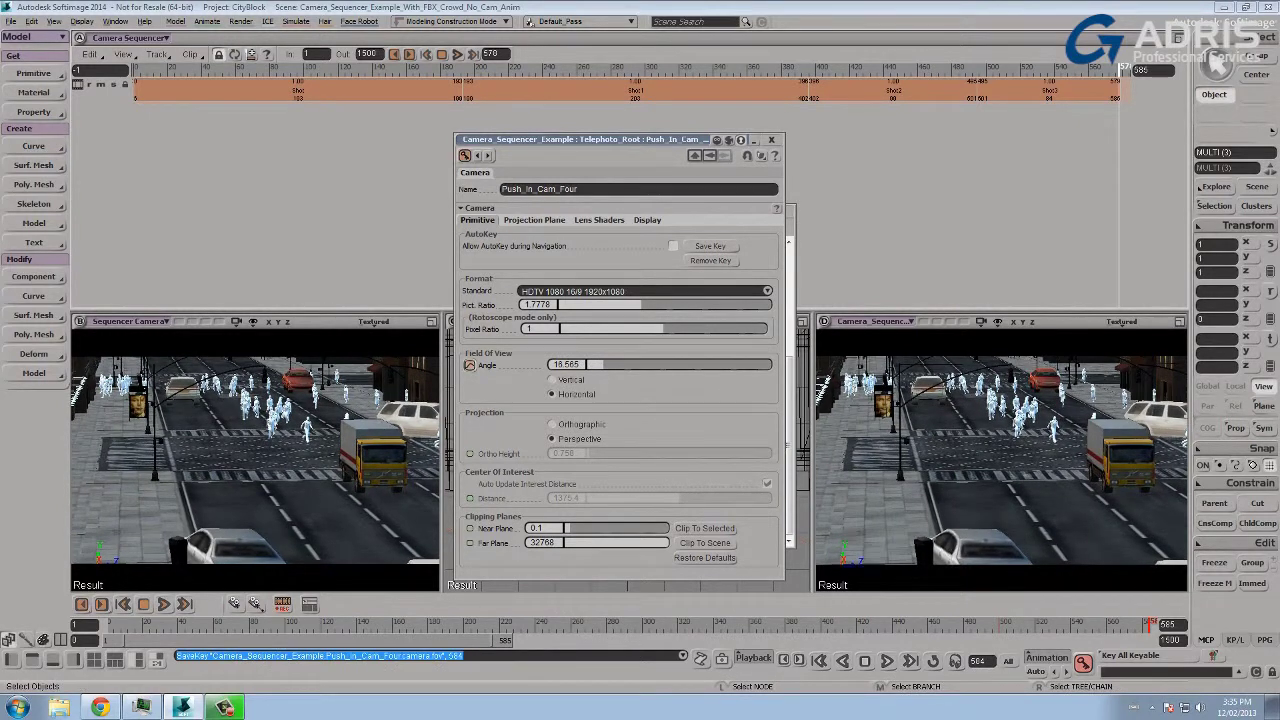
click(771, 140)
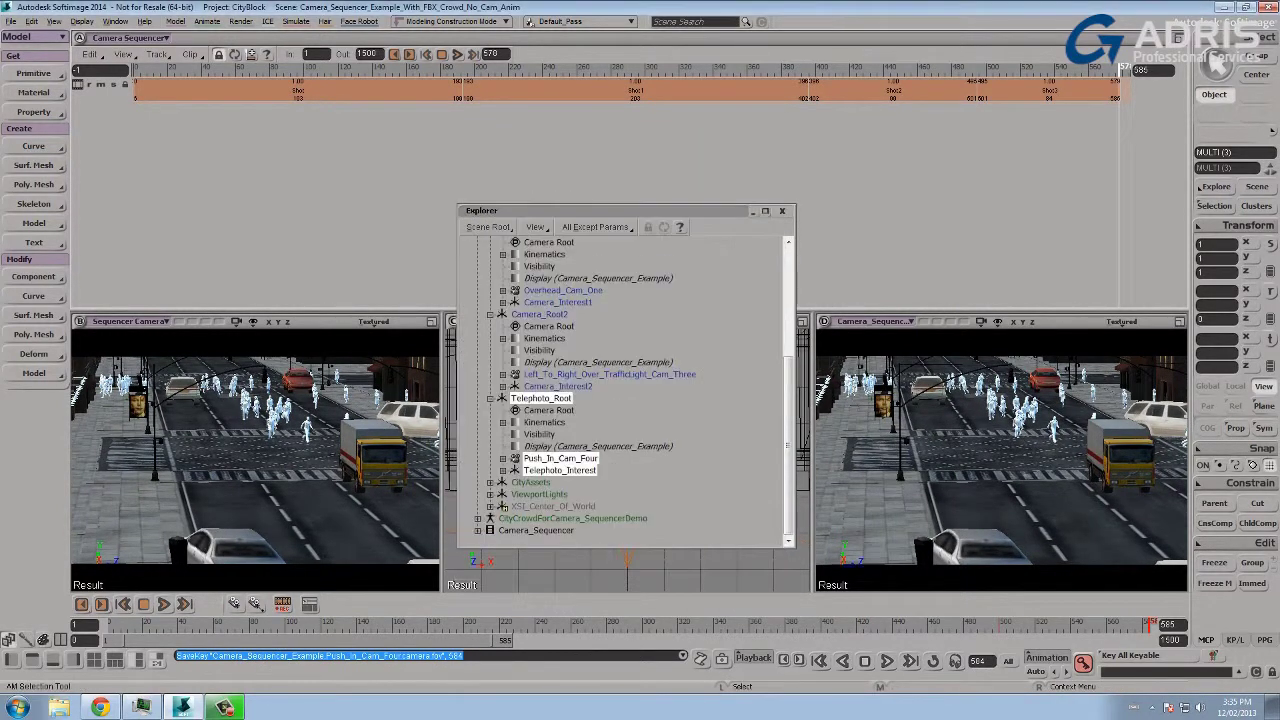
Select the roots, cameras and interests of Descend_To_Street_Cam_Two, Overhead_Cam_One and Left_To_Right_Over_TrafficLight_Cam_Three in the Explorer
drag(620, 211, 619, 137)
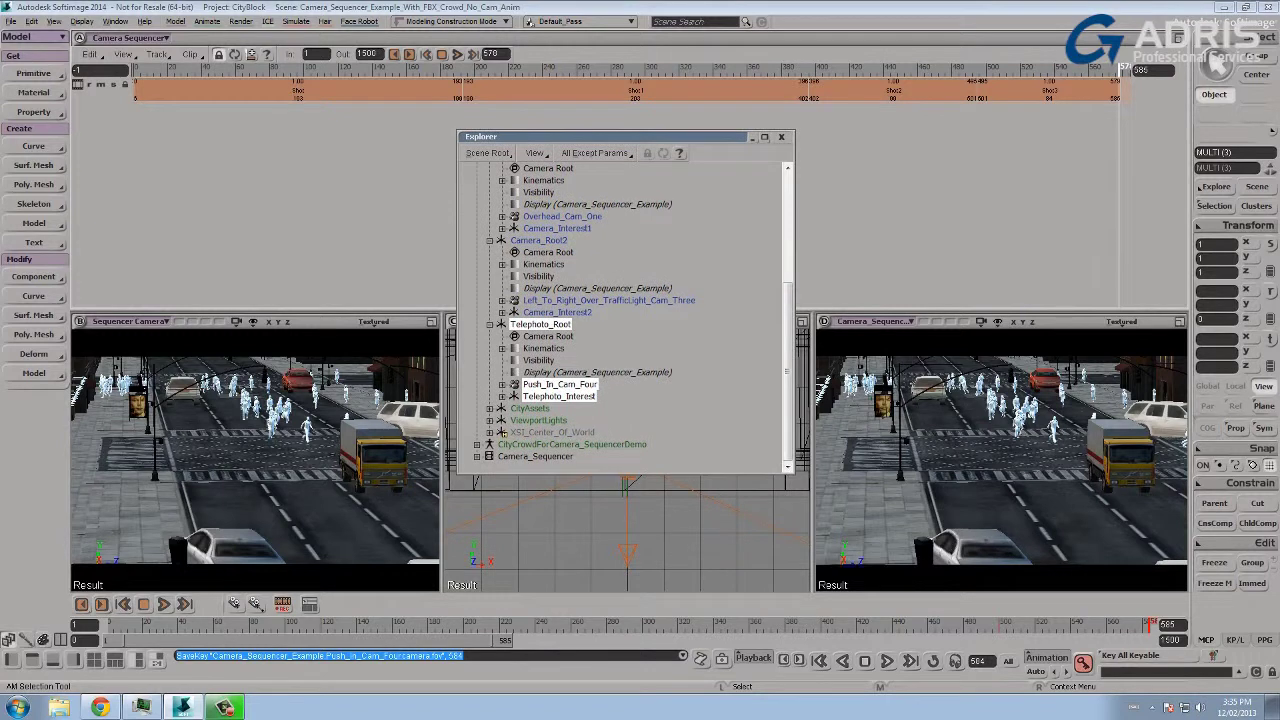
click(502, 396)
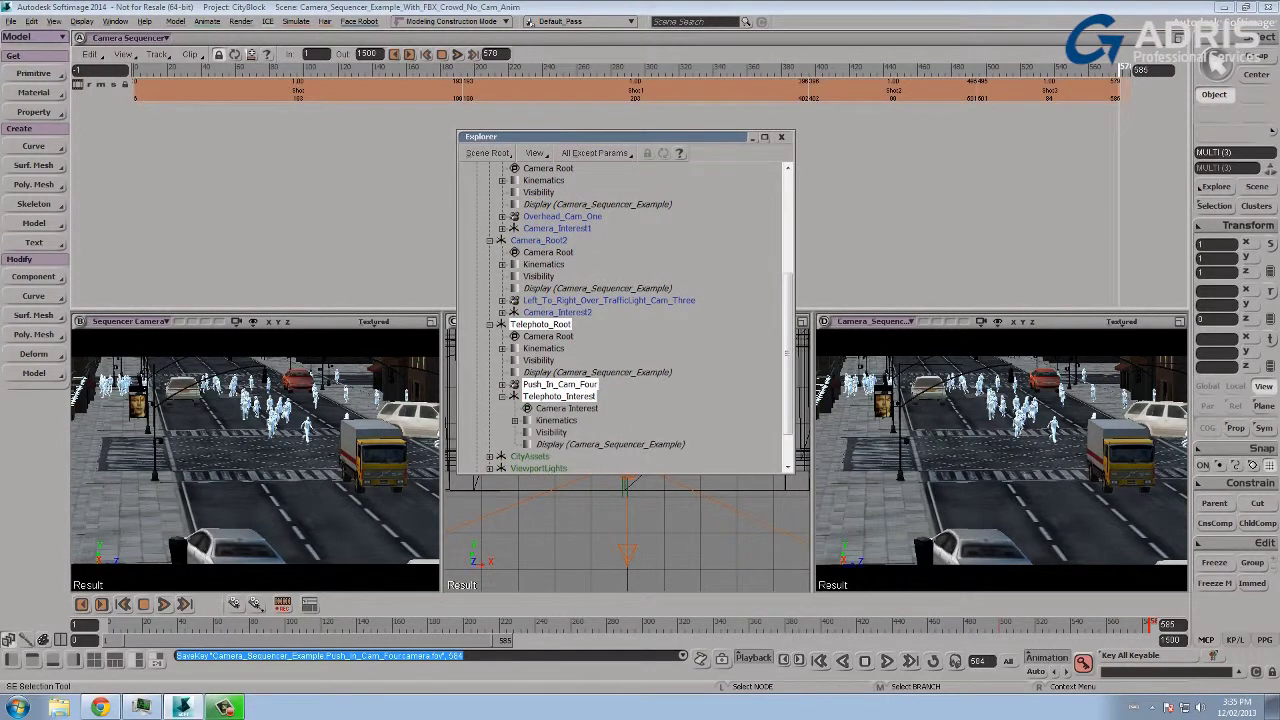
scroll(625, 318, up, 2)
click(557, 337)
ctrl+click(608, 325)
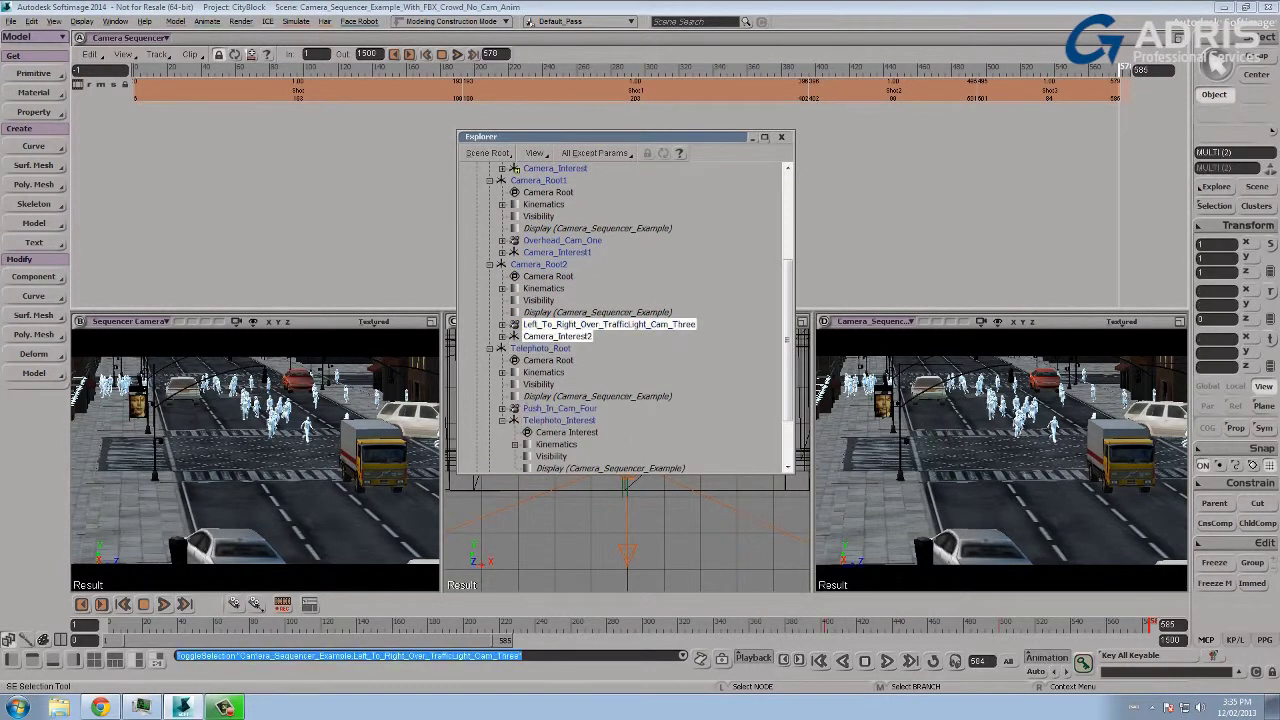
ctrl+click(539, 265)
ctrl+click(557, 253)
ctrl+click(562, 241)
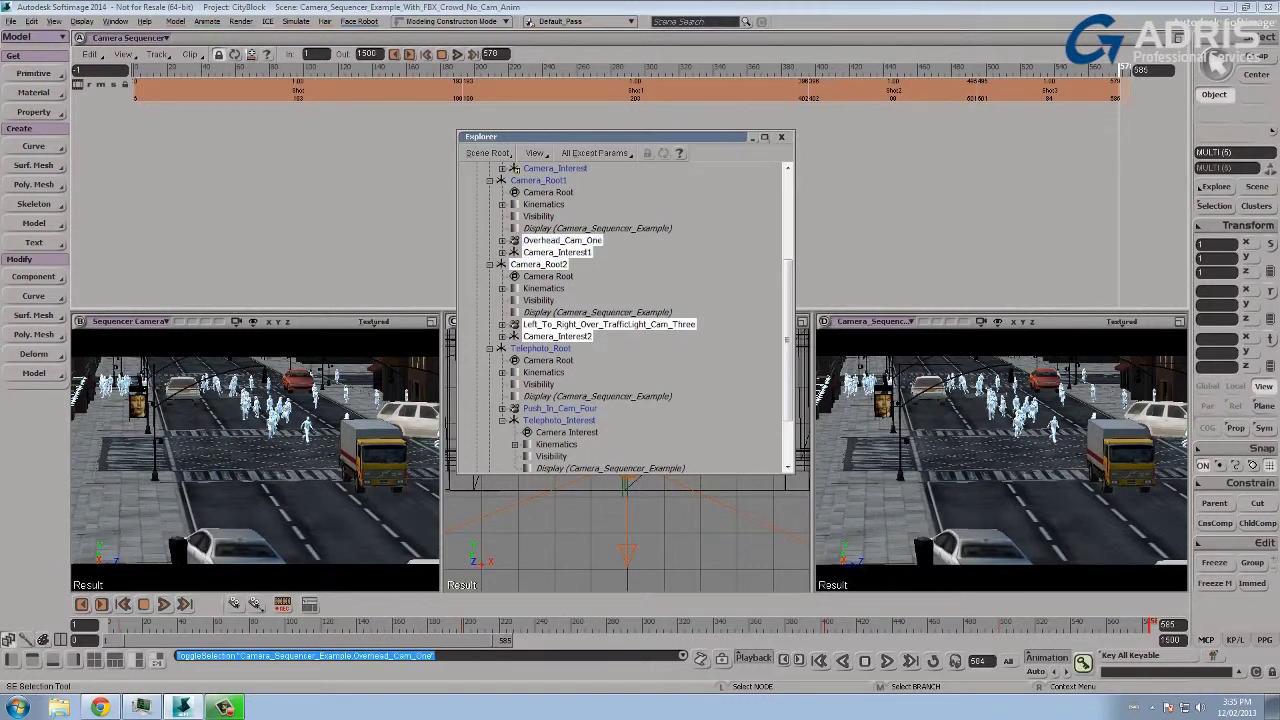
ctrl+click(539, 181)
scroll(541, 187, up, 5)
ctrl+click(555, 288)
ctrl+click(580, 276)
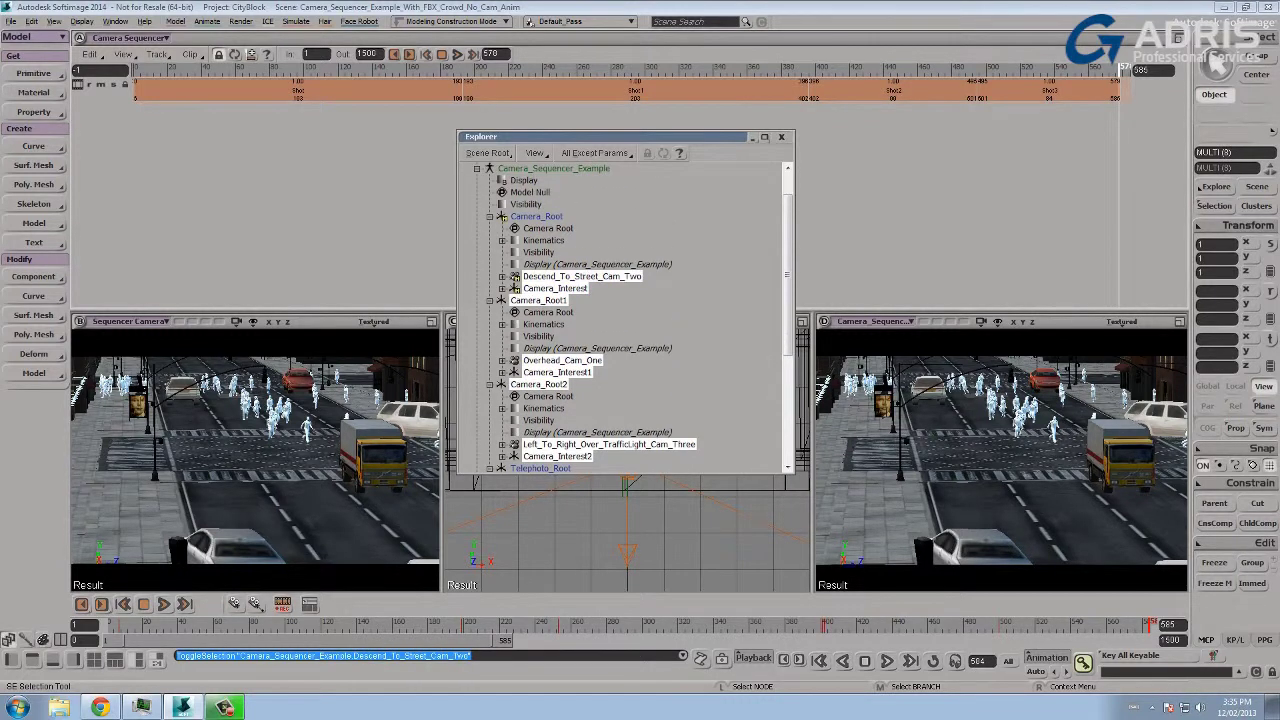
ctrl+click(537, 216)
Open the selected camera rigs' function curves in the Animation Editor, select all the curves, and close the editor and the Explorer
key(0)
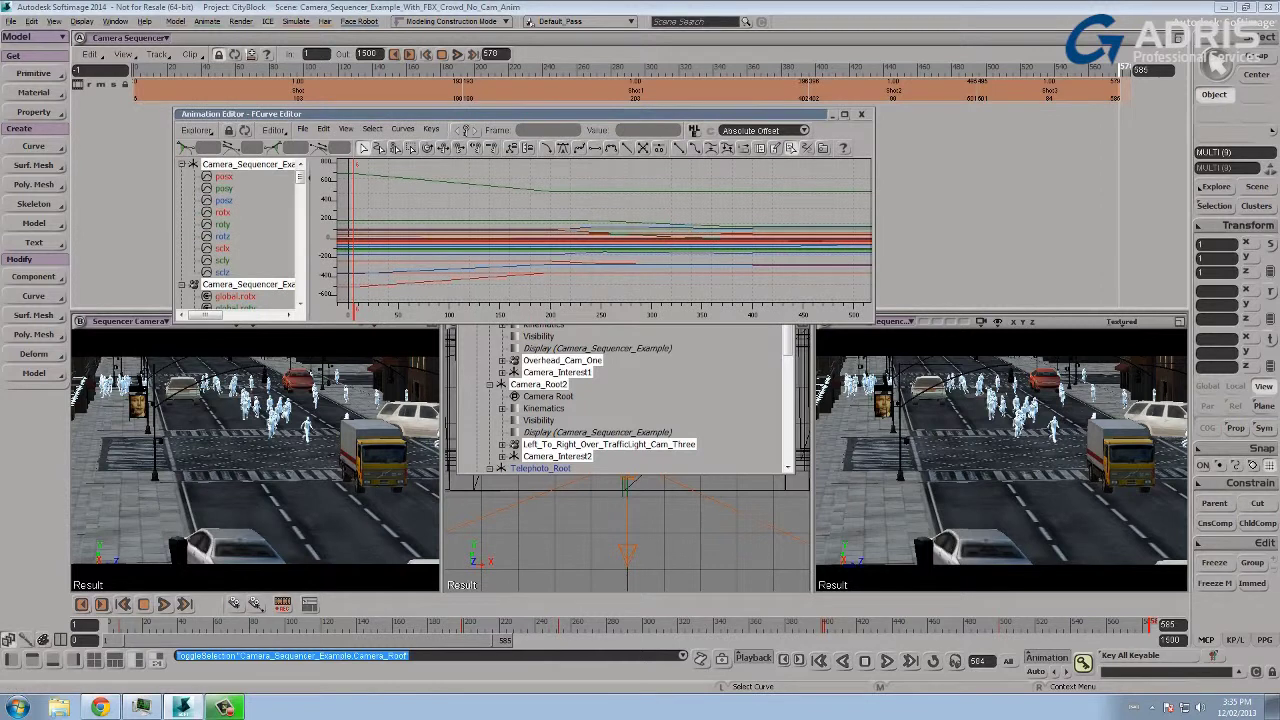
key(ctrl+a)
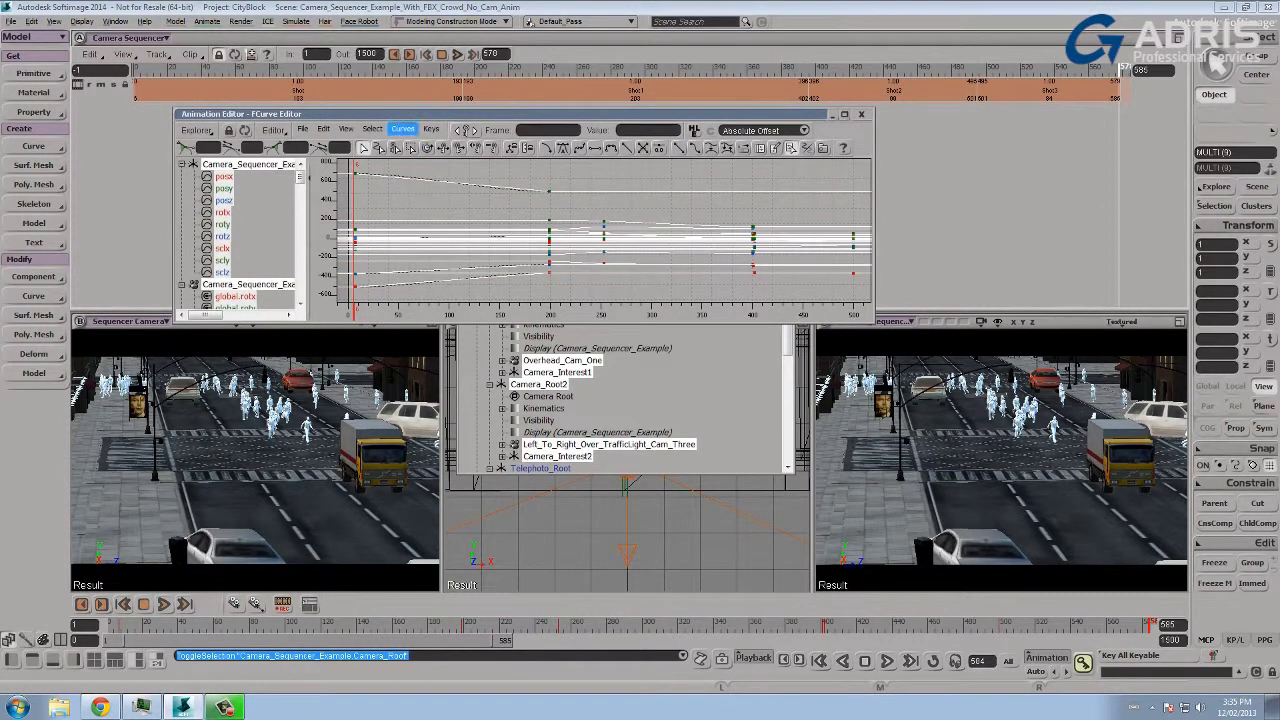
click(403, 129)
click(416, 154)
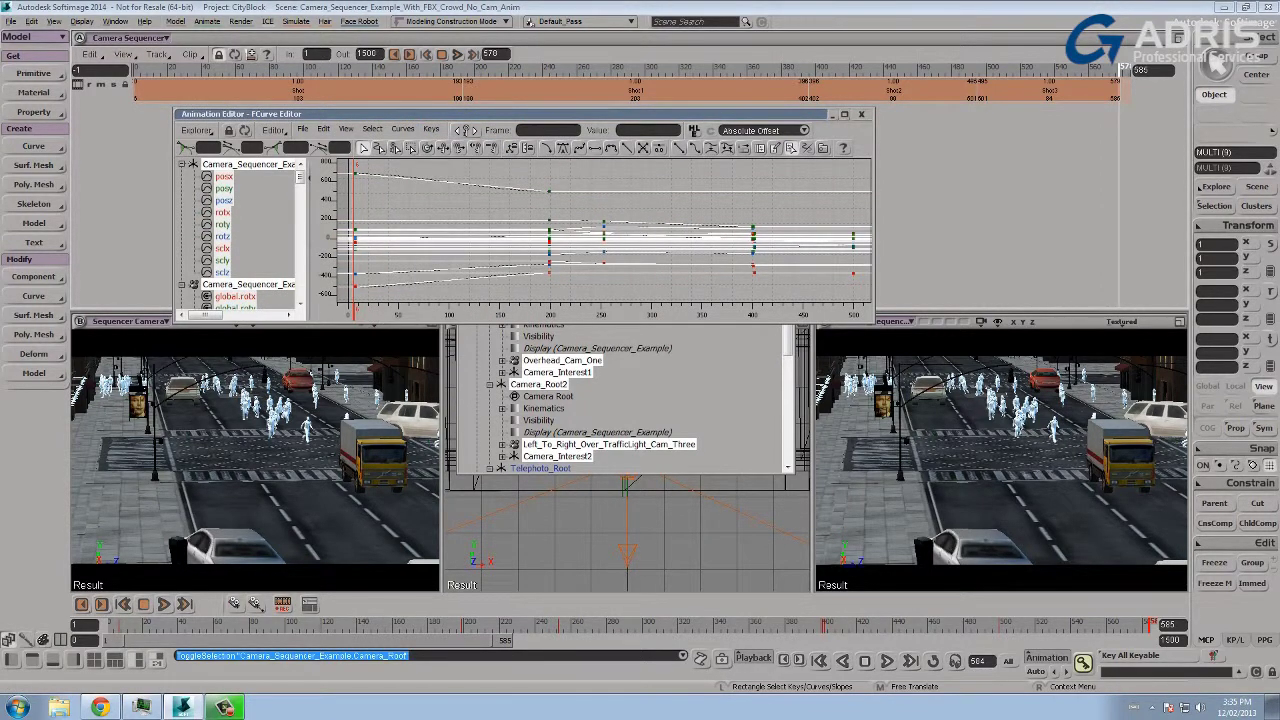
click(450, 182)
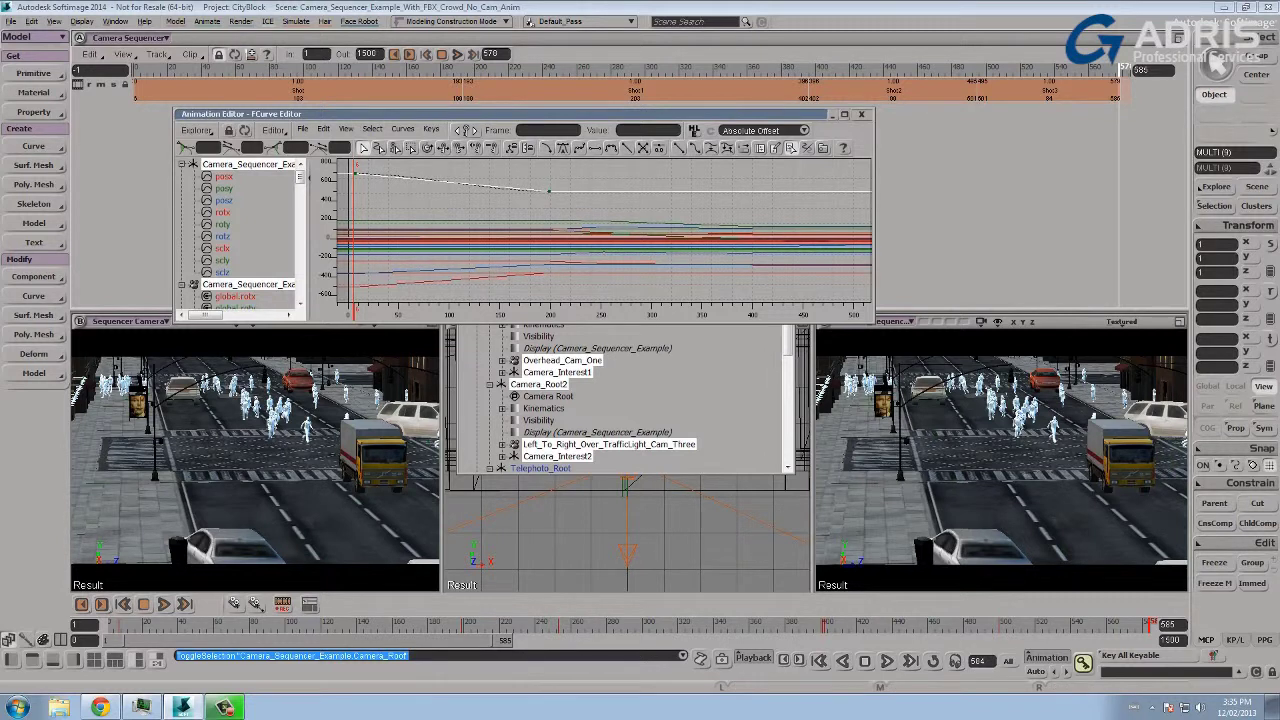
click(861, 114)
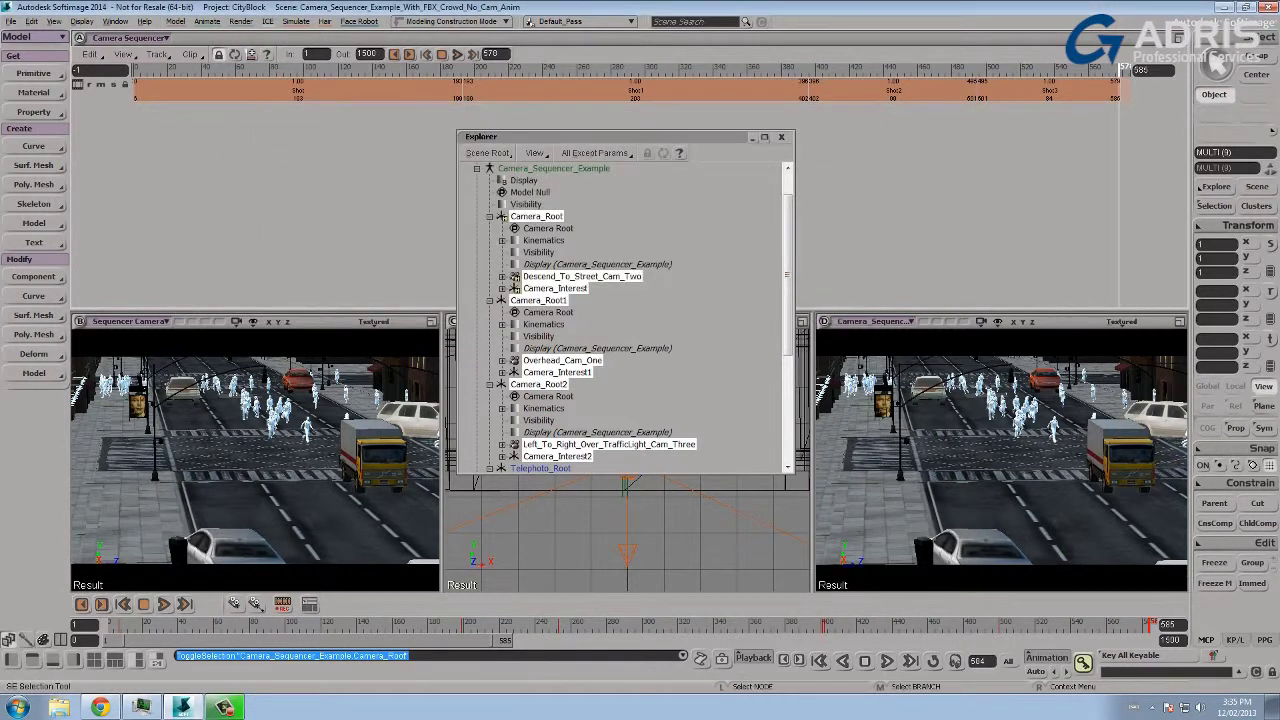
click(782, 133)
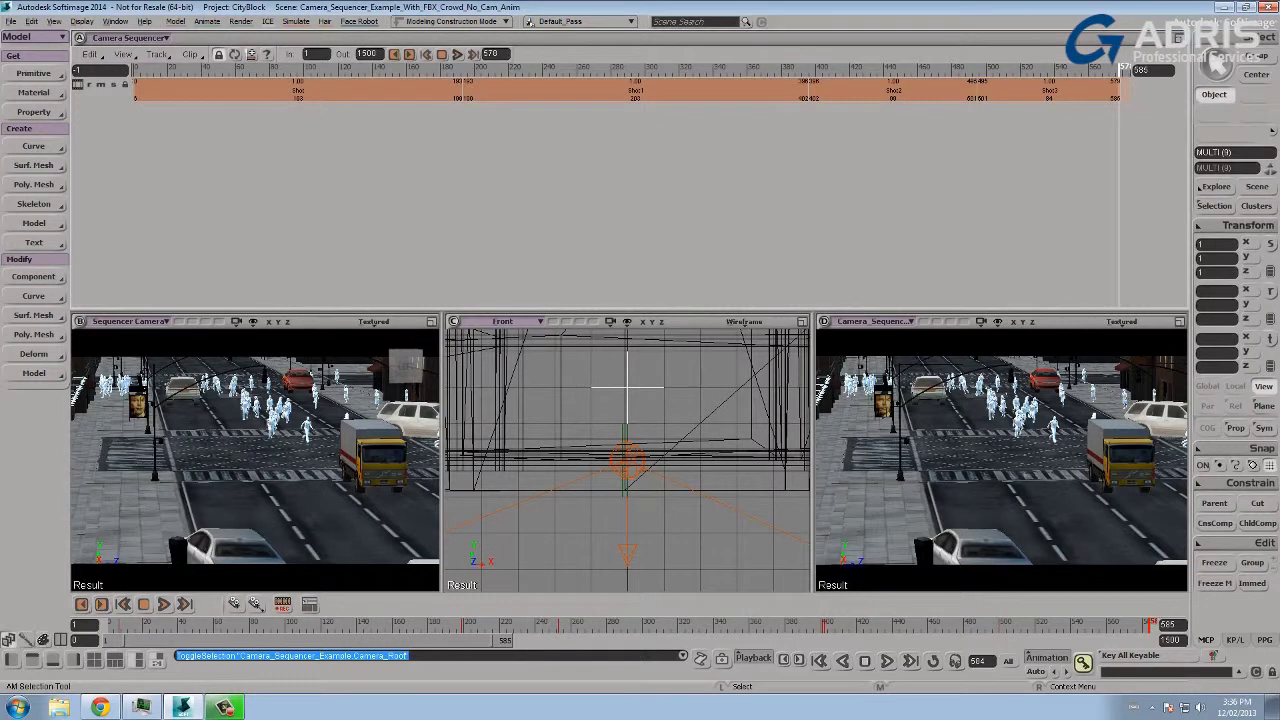
Open the properties of the Overhead_Cam_One shot and compress the shot to end at sequencer frame 101
right_click(300, 86)
click(371, 199)
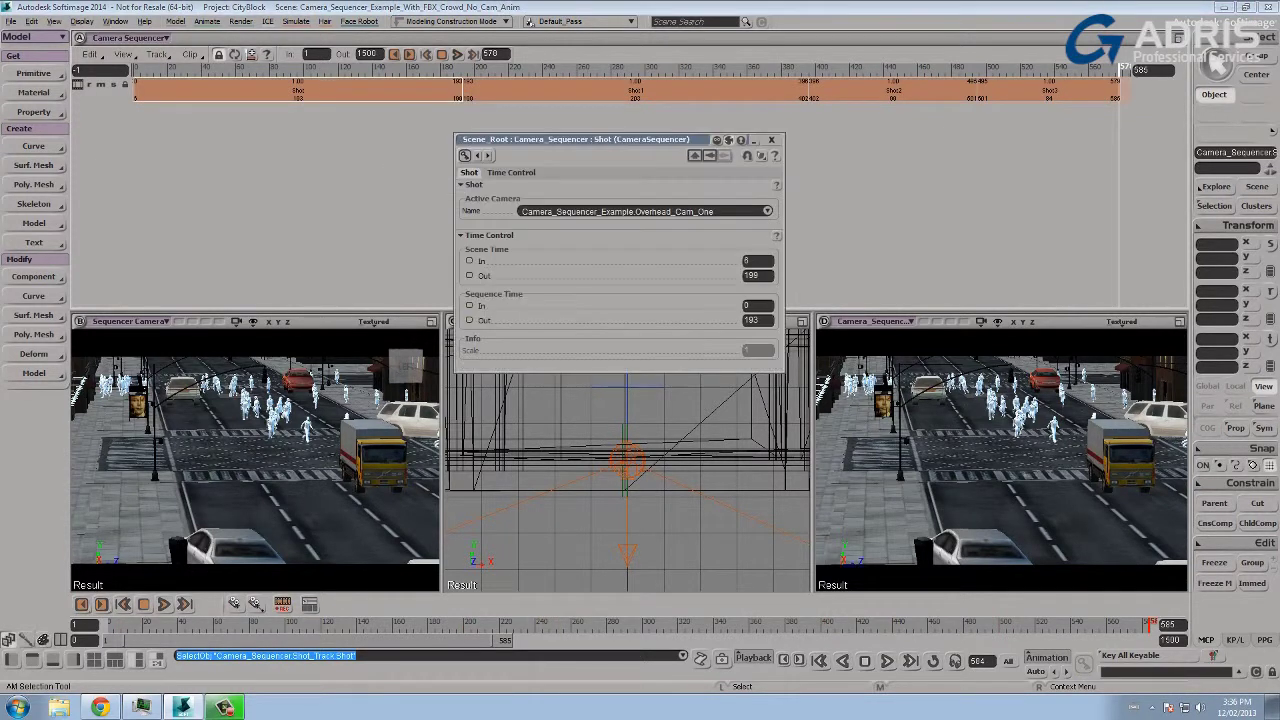
drag(560, 139, 342, 128)
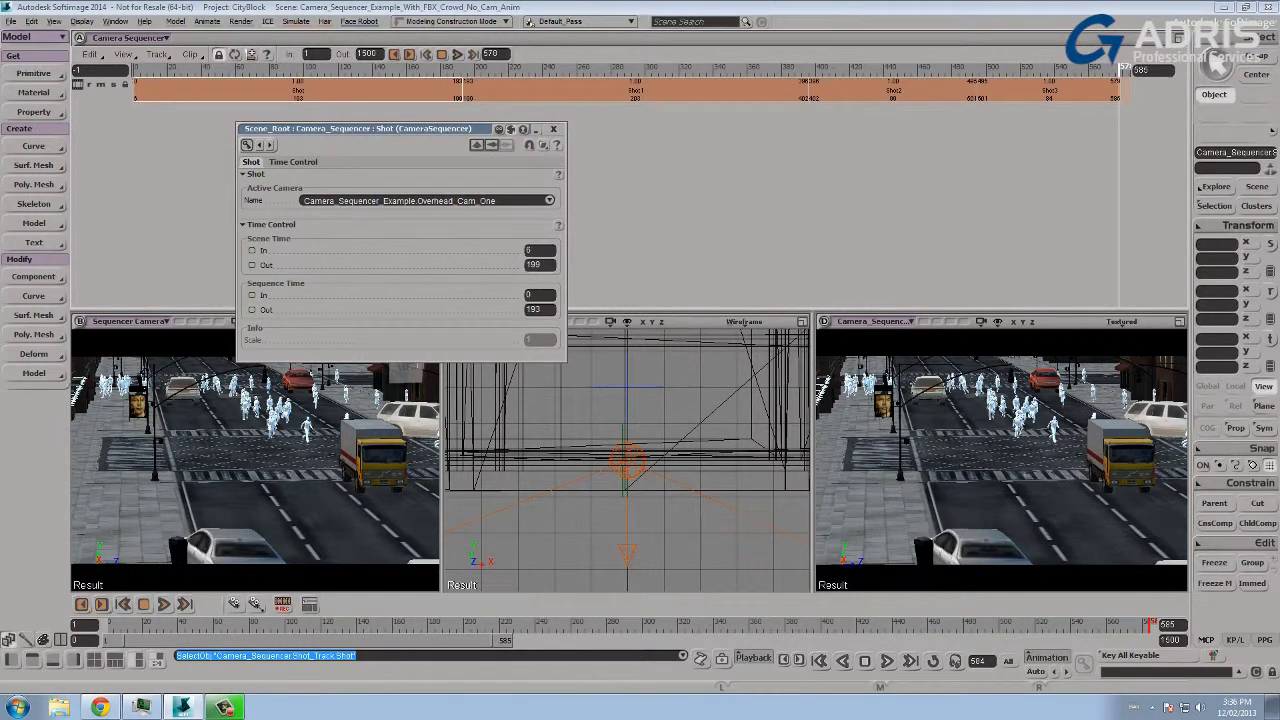
drag(370, 129, 522, 157)
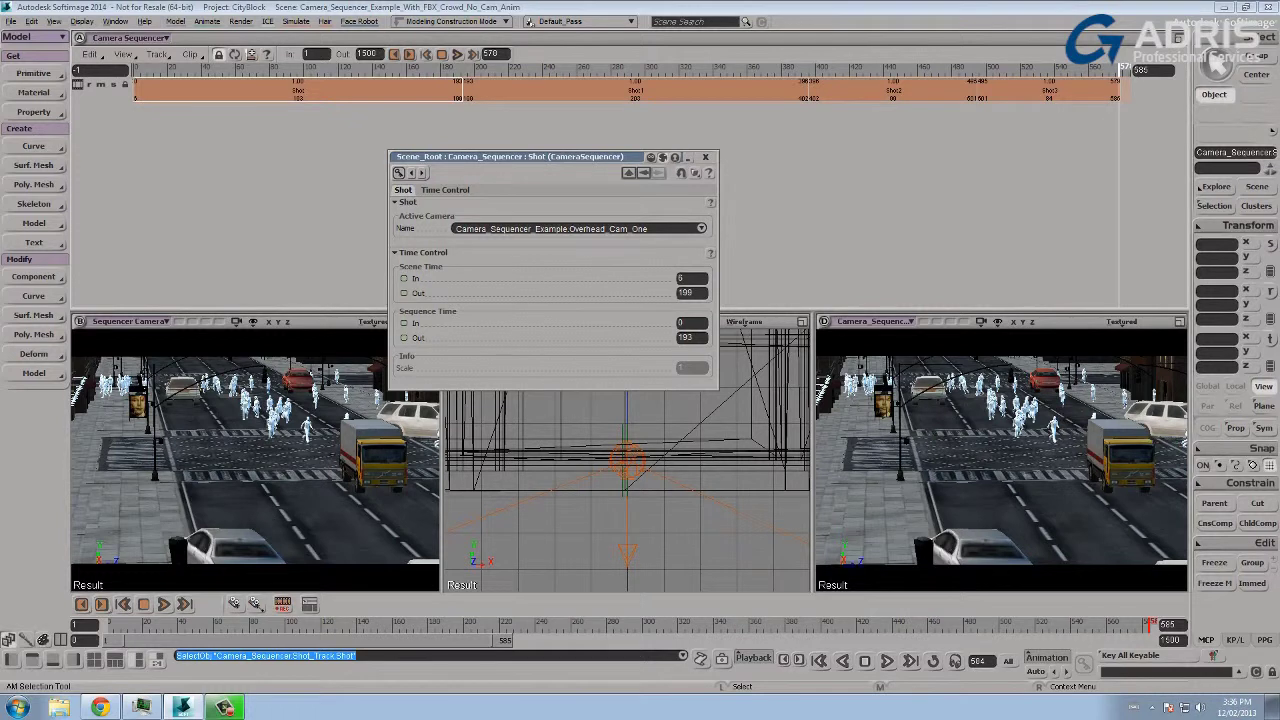
drag(455, 90, 300, 91)
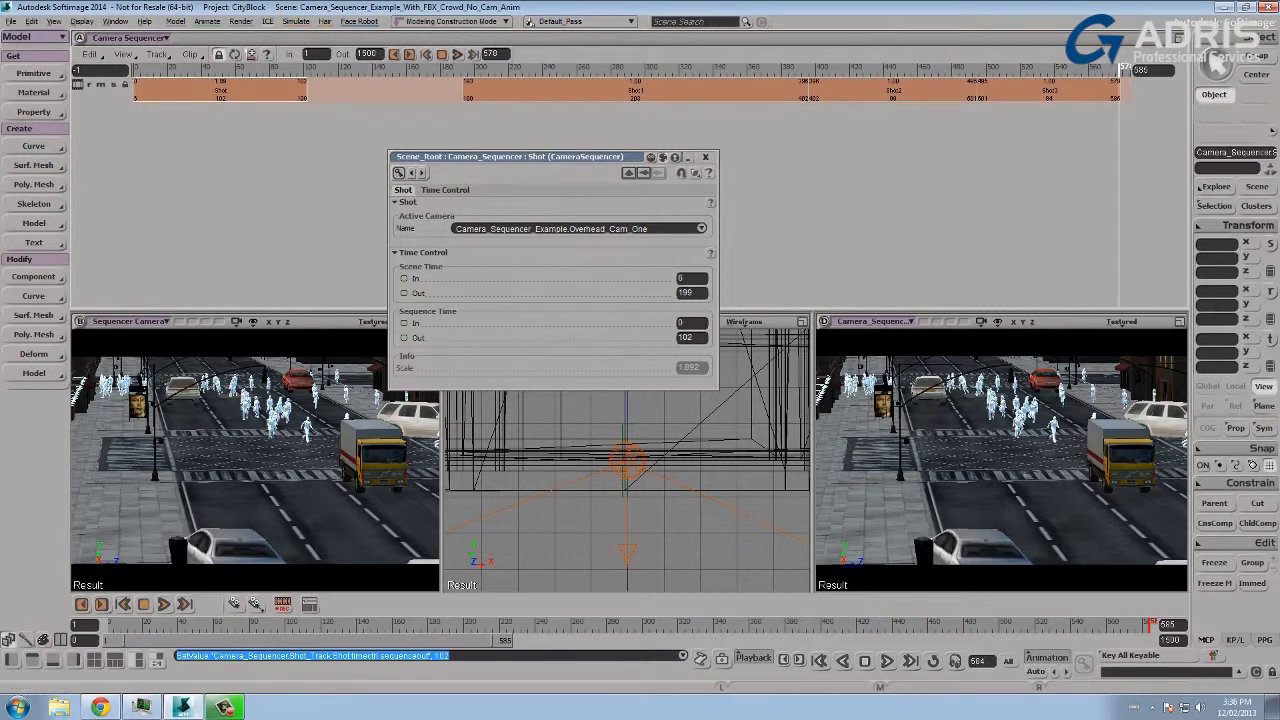
drag(303, 90, 300, 90)
Move Shot1 to start at sequencer frame 101, open its properties and compress it to end at frame 164
drag(560, 90, 402, 90)
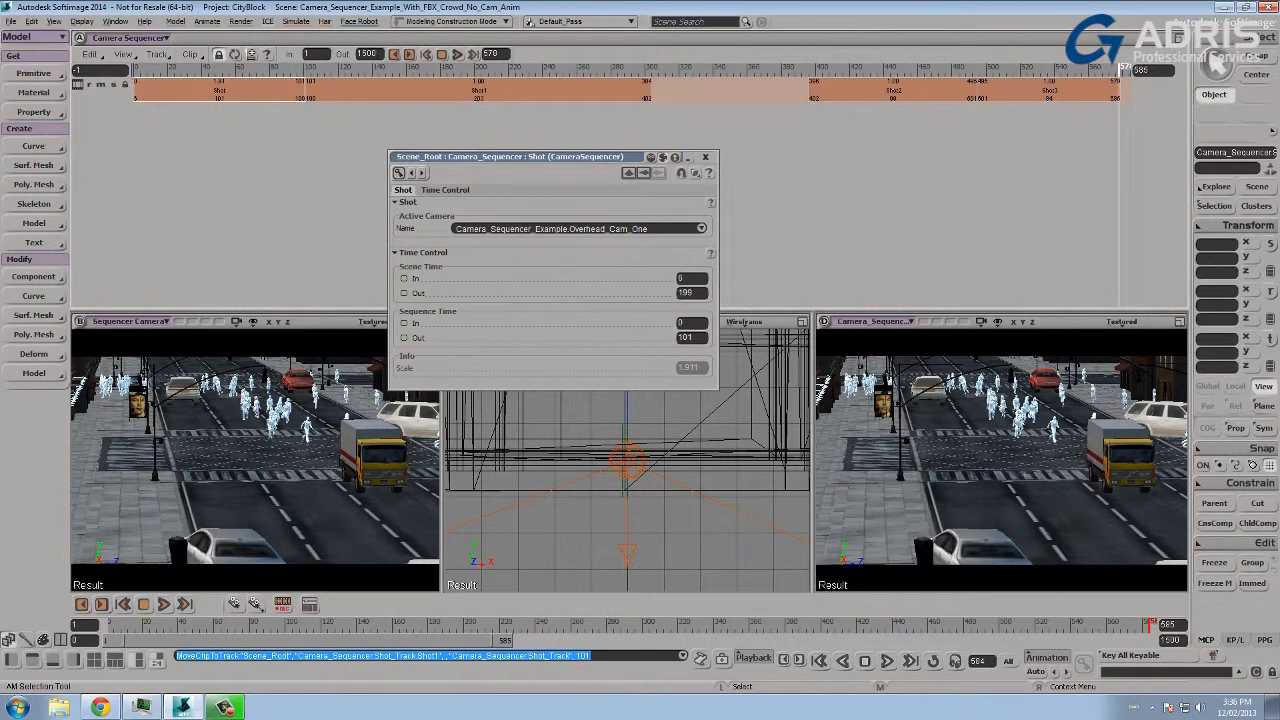
right_click(439, 90)
click(491, 183)
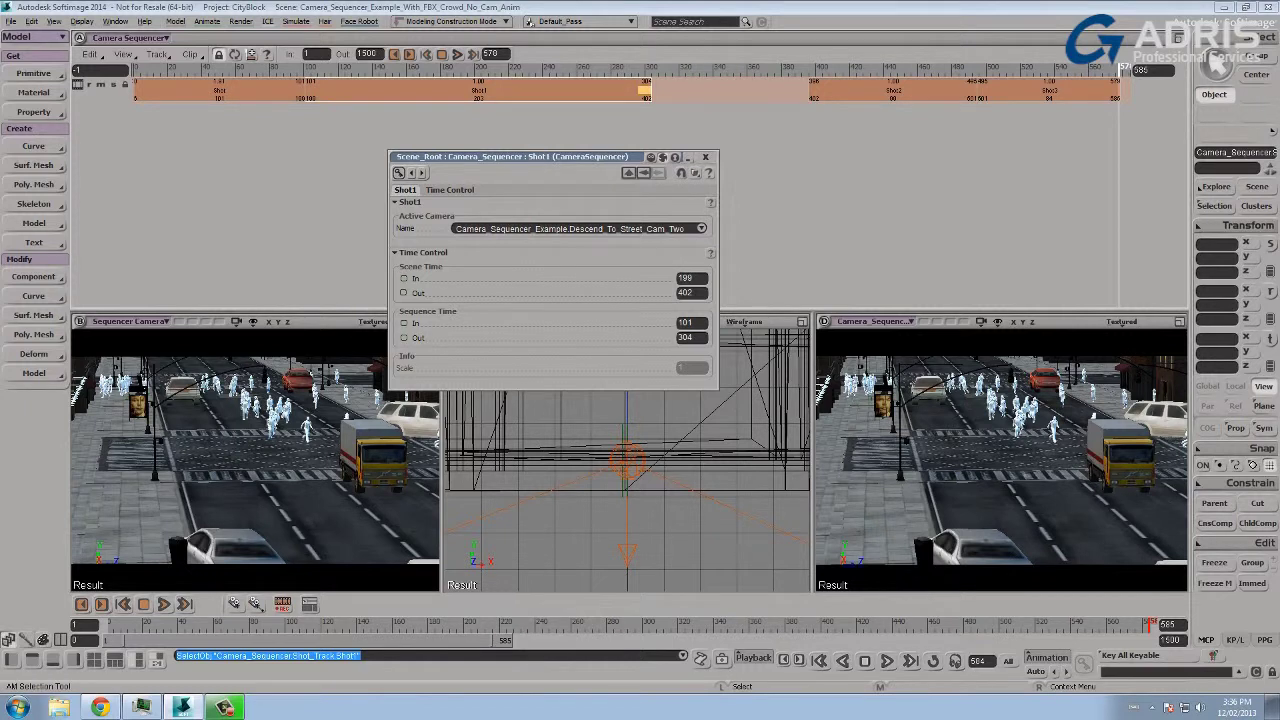
drag(645, 91, 409, 91)
Place Shot2 and Shot3 directly after Shot1, compressed to sequencer frames 164–211 and 211–267, and close the shot properties
drag(880, 91, 480, 91)
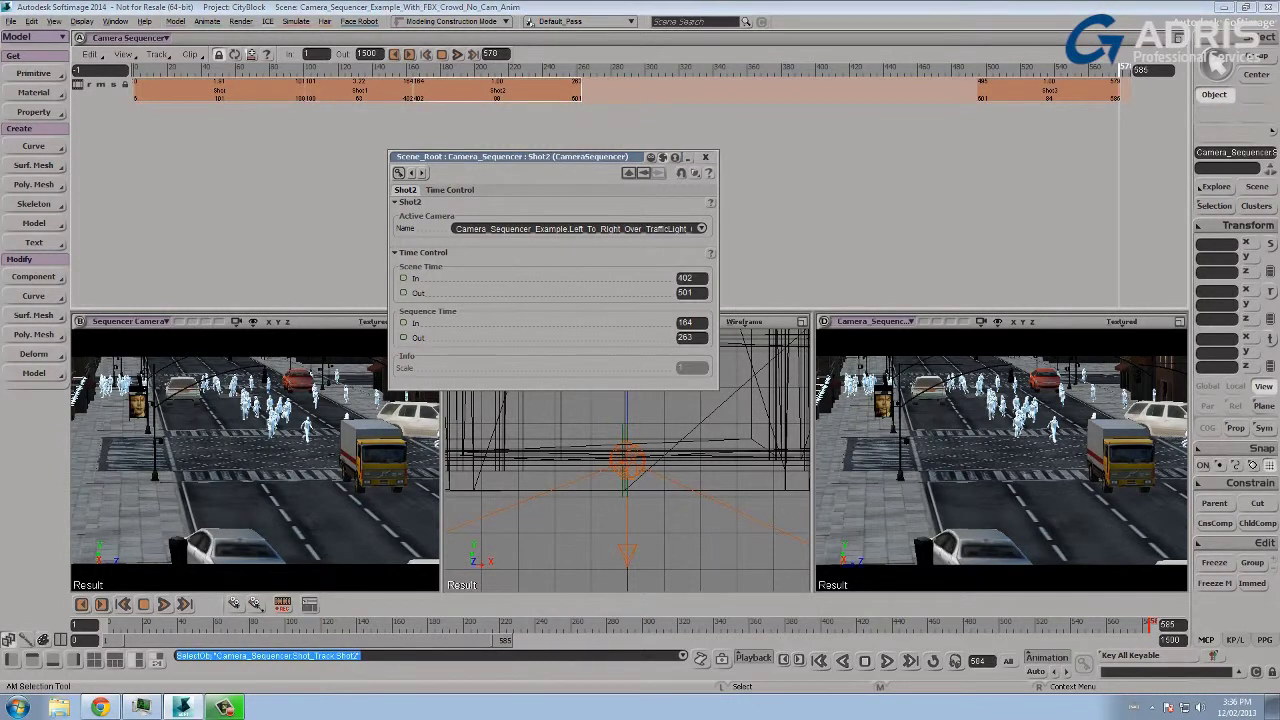
drag(520, 157, 572, 190)
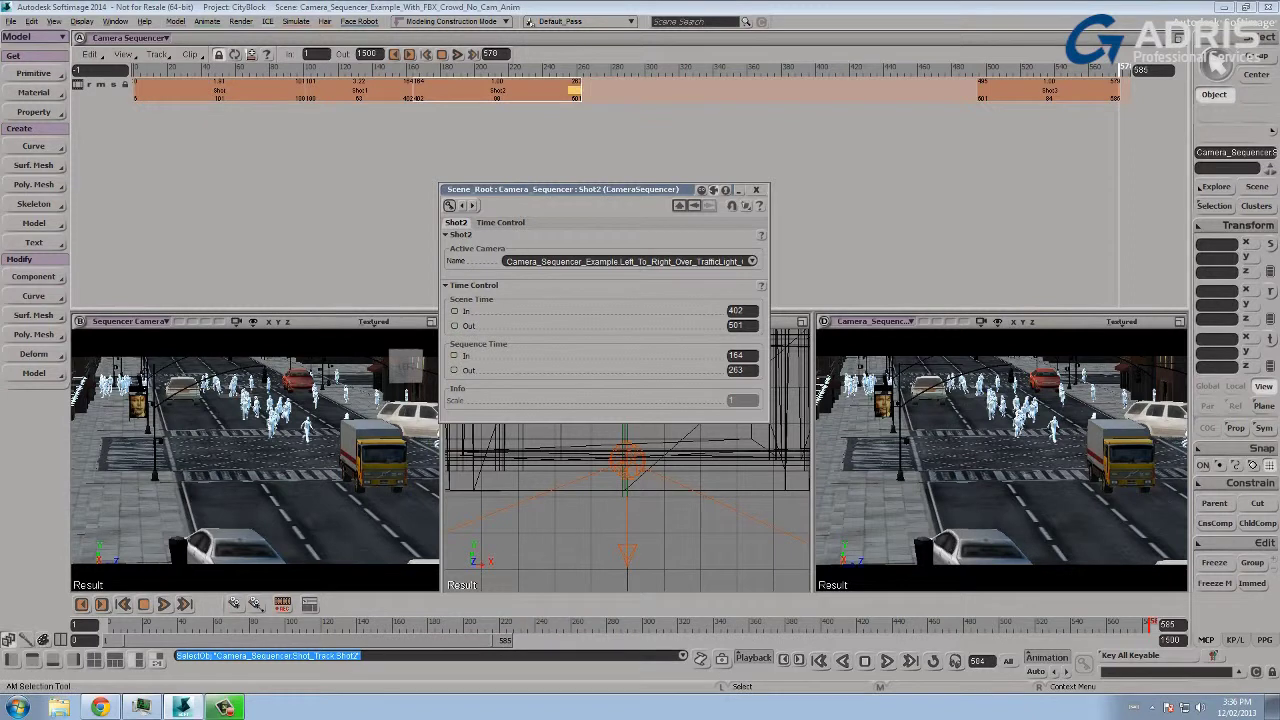
drag(575, 90, 489, 91)
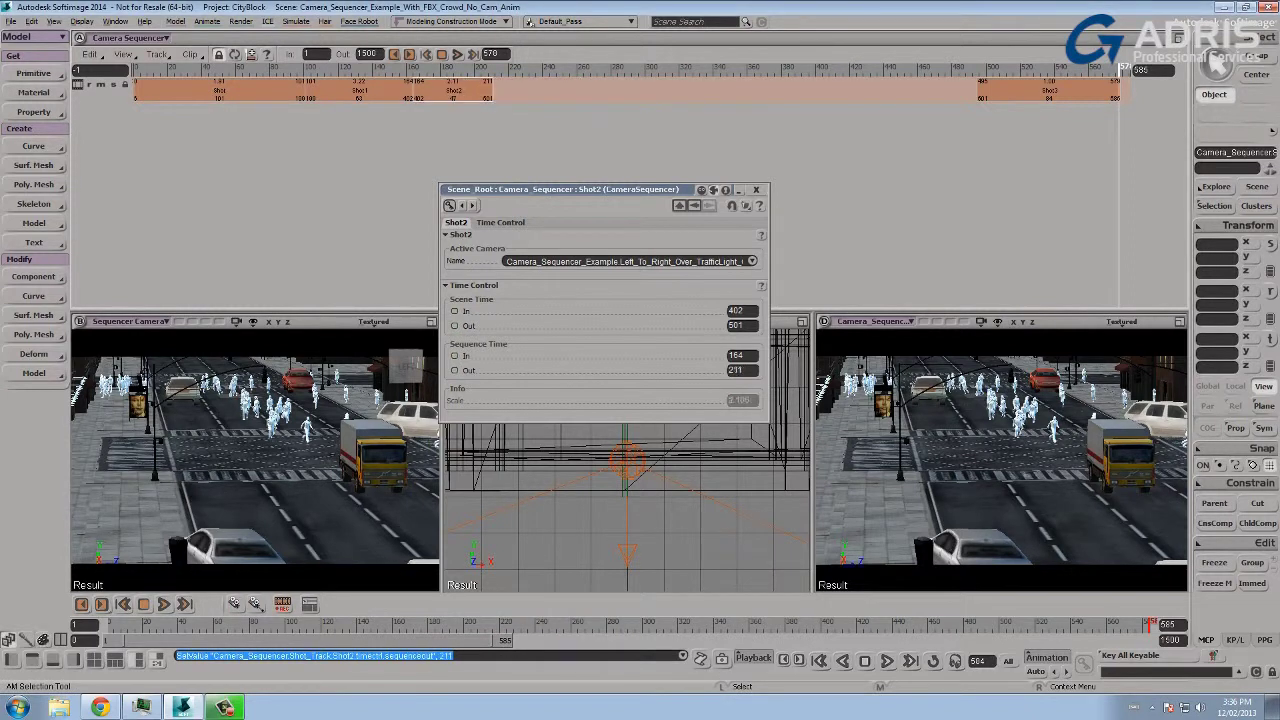
drag(1049, 91, 588, 91)
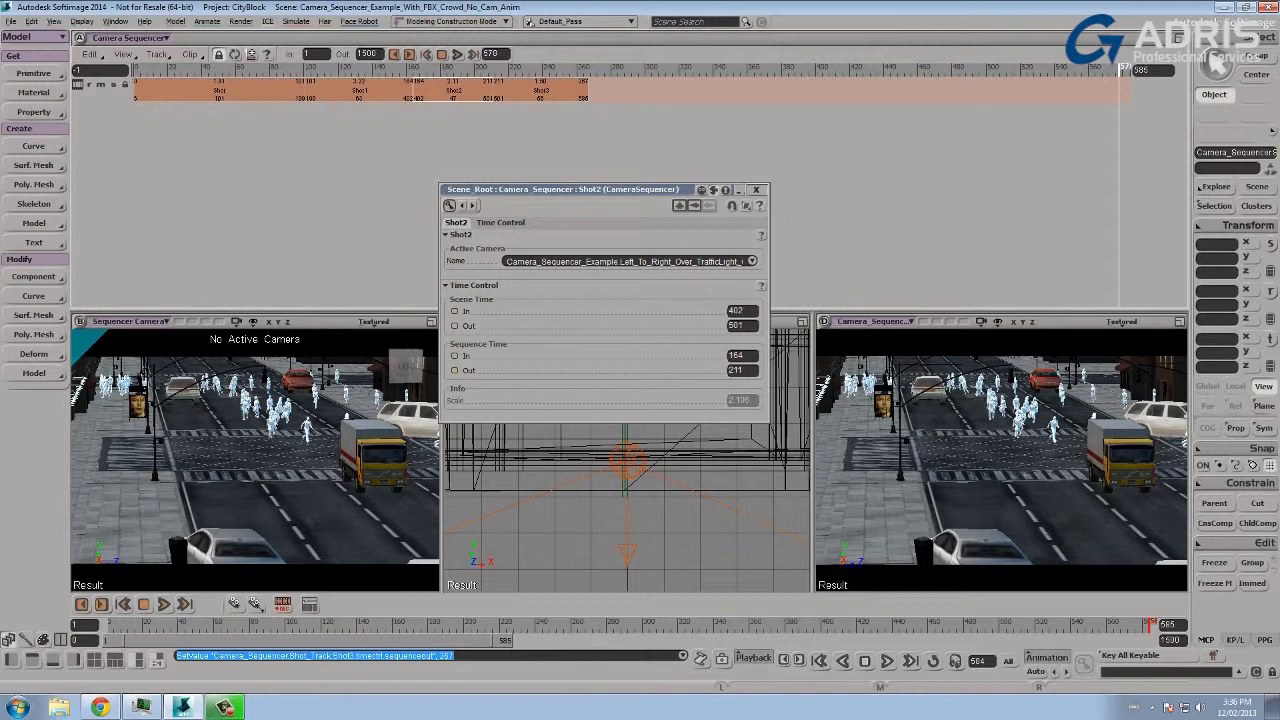
click(755, 189)
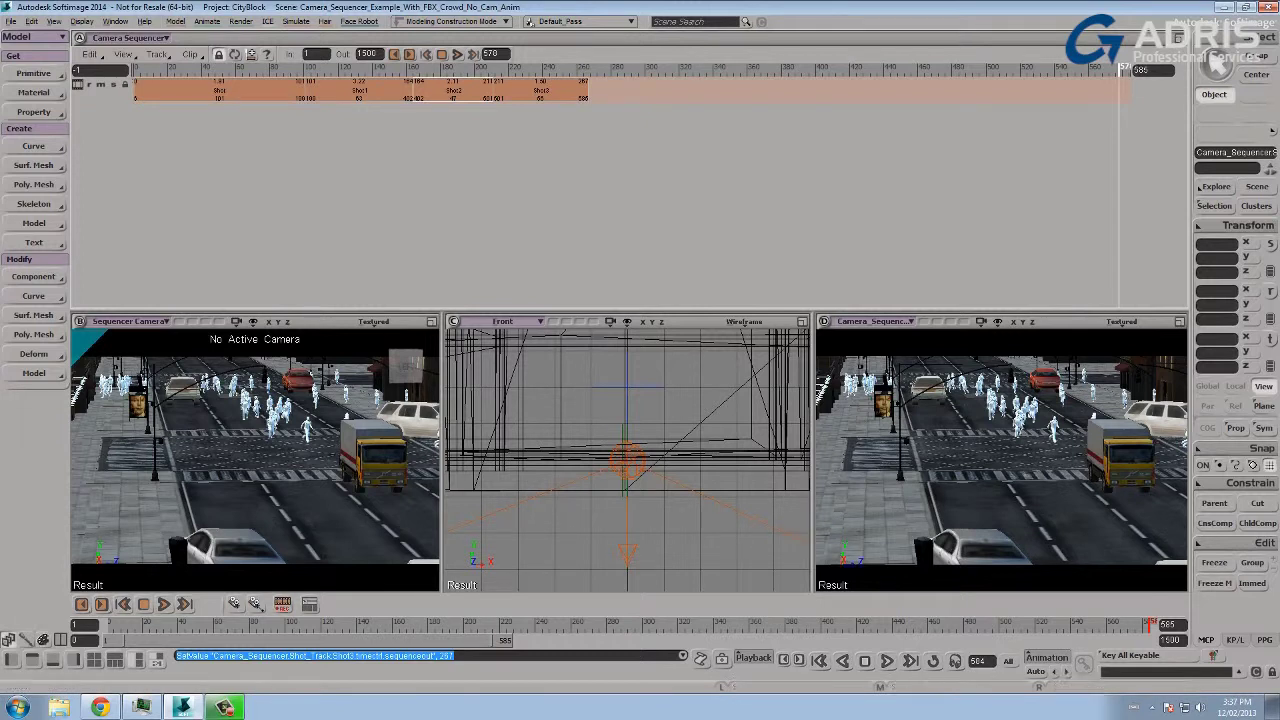
Plot the sequencer camera from frame 1 to 267 as SequencerCamera_Plot and close the new camera's properties
click(283, 604)
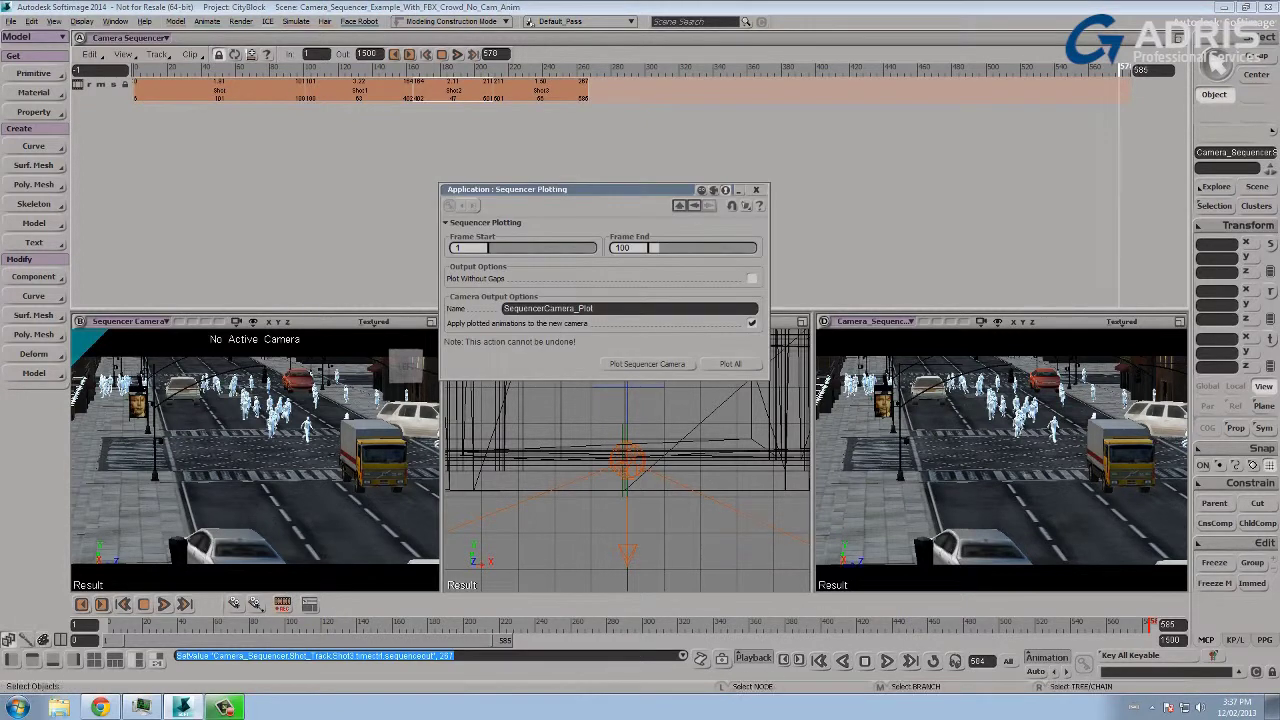
double_click(622, 248)
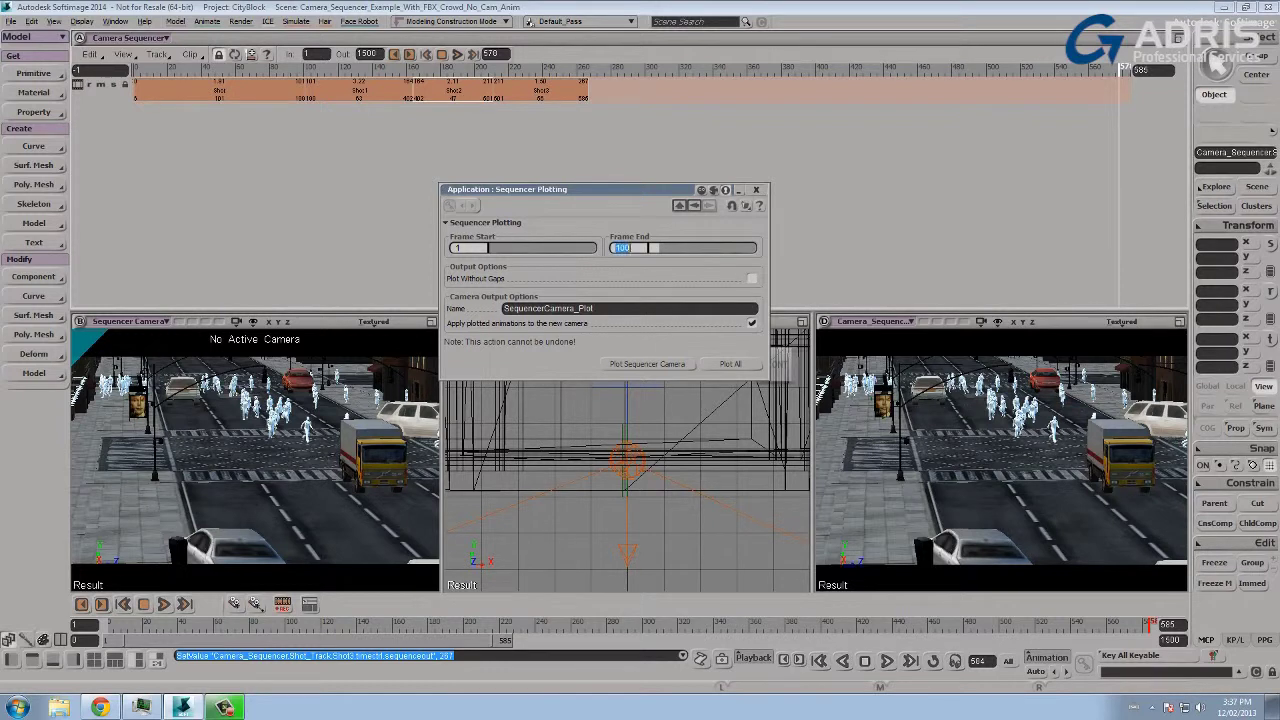
text(267)
key(Return)
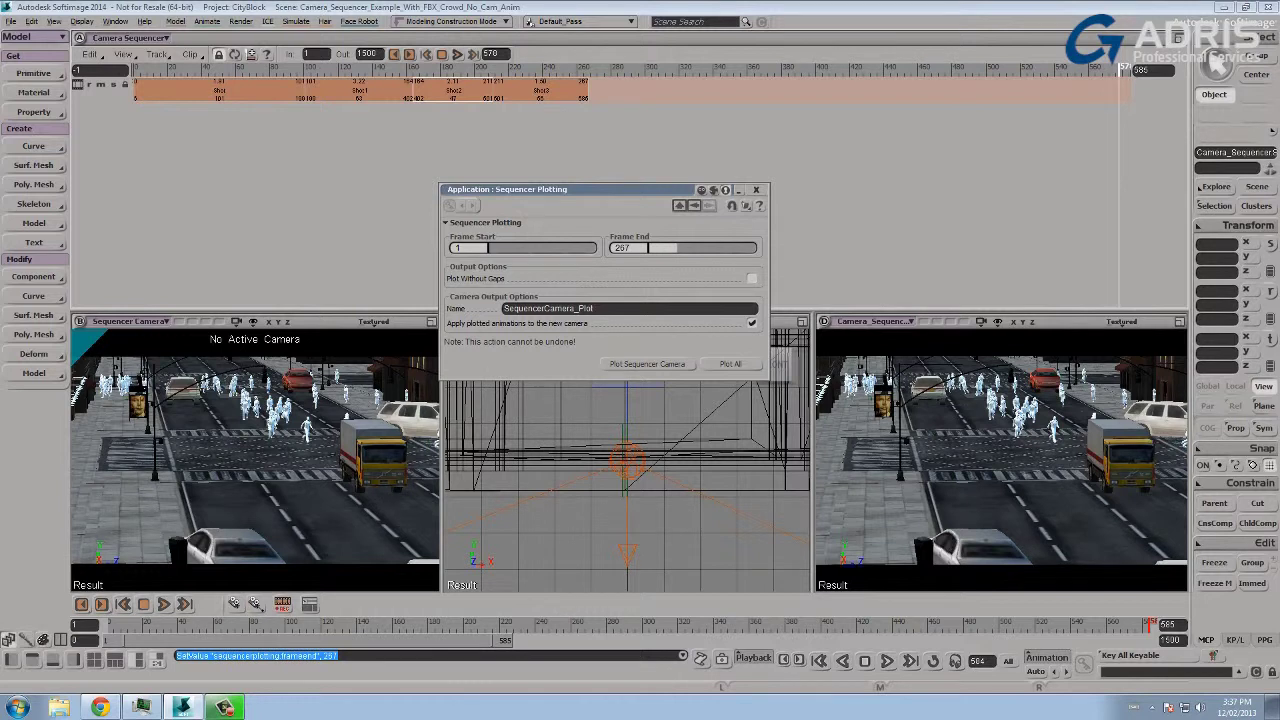
double_click(548, 309)
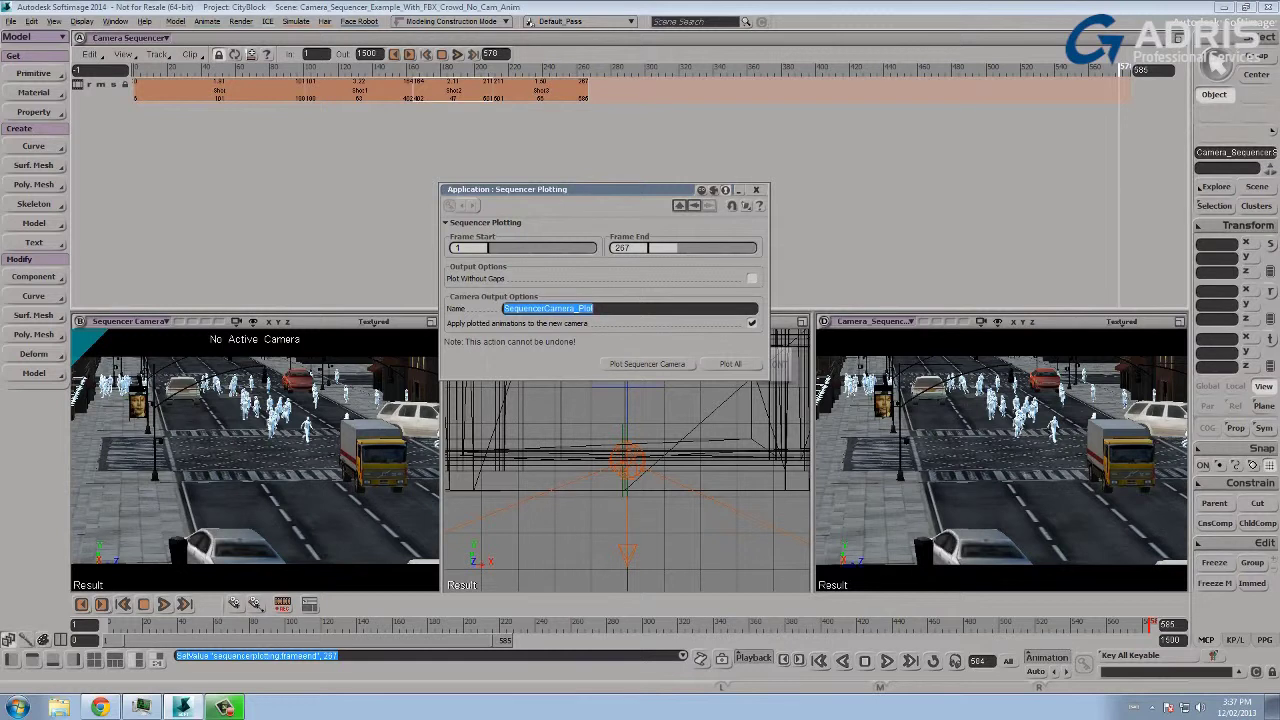
click(647, 364)
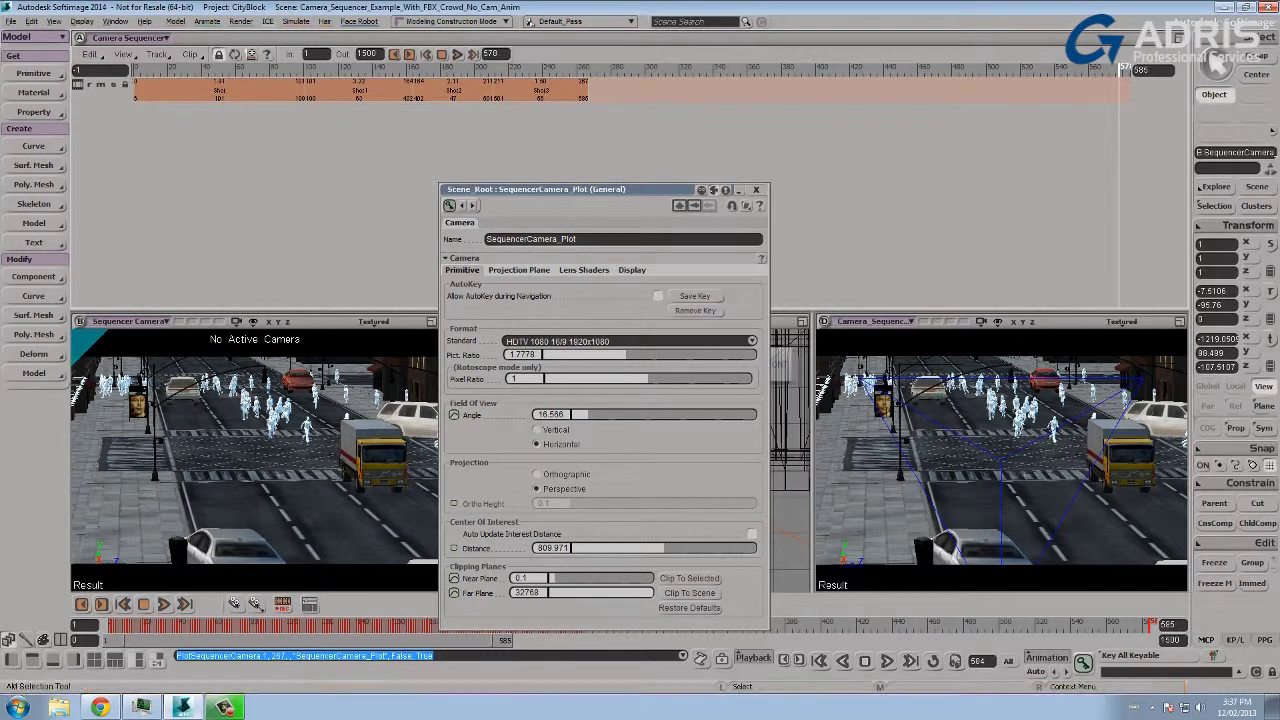
click(756, 190)
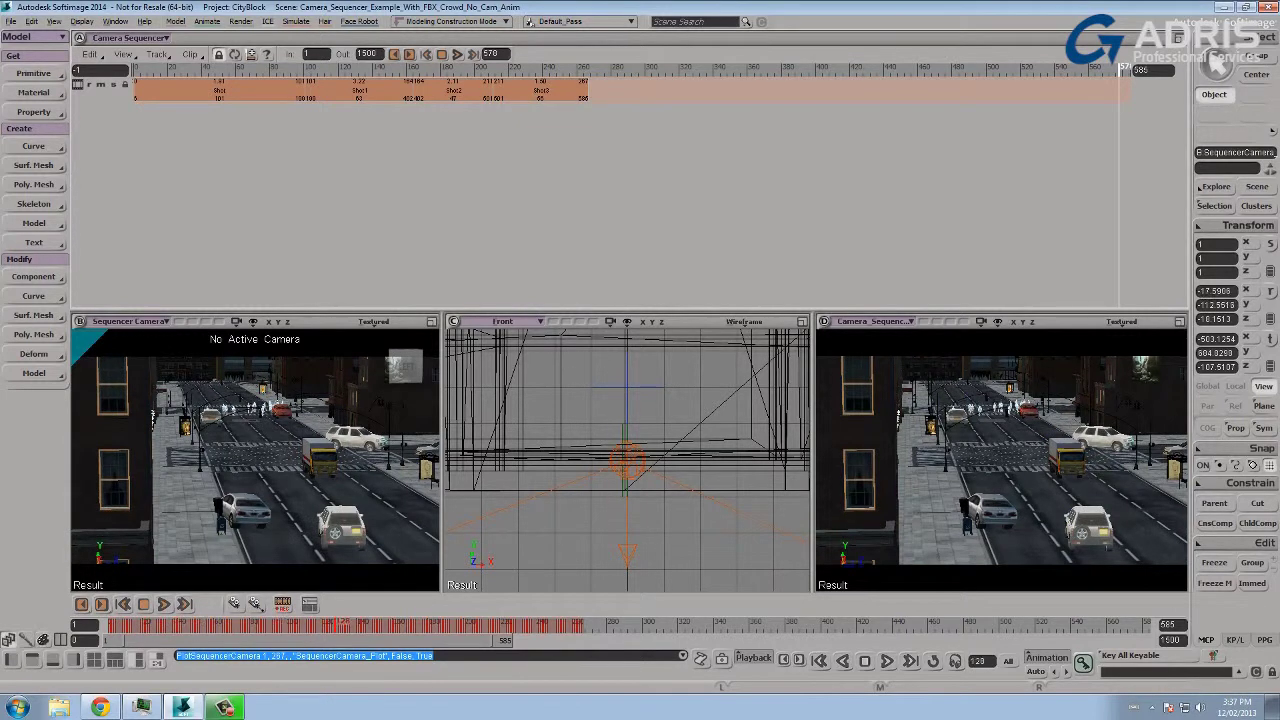
Maximize the Sequencer Camera viewport, look through SequencerCamera_Plot in it and set its display mode to Textured
key(Up)
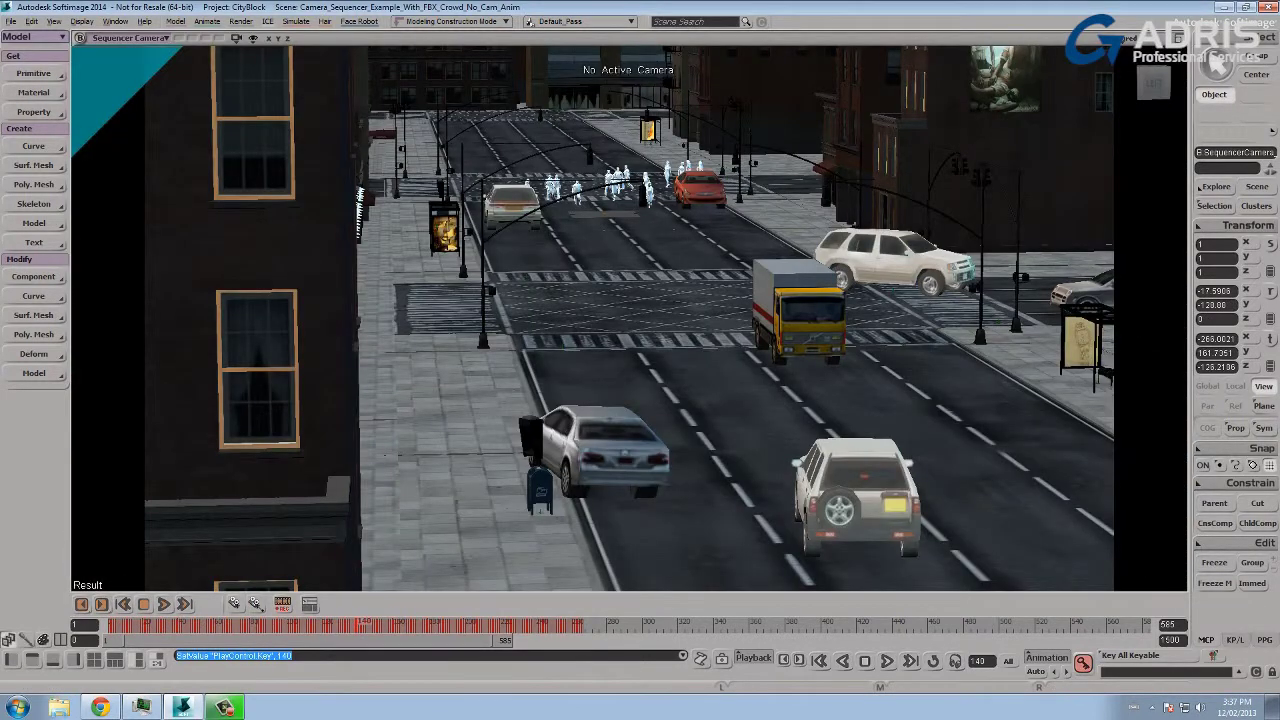
key(F12)
key(Up)
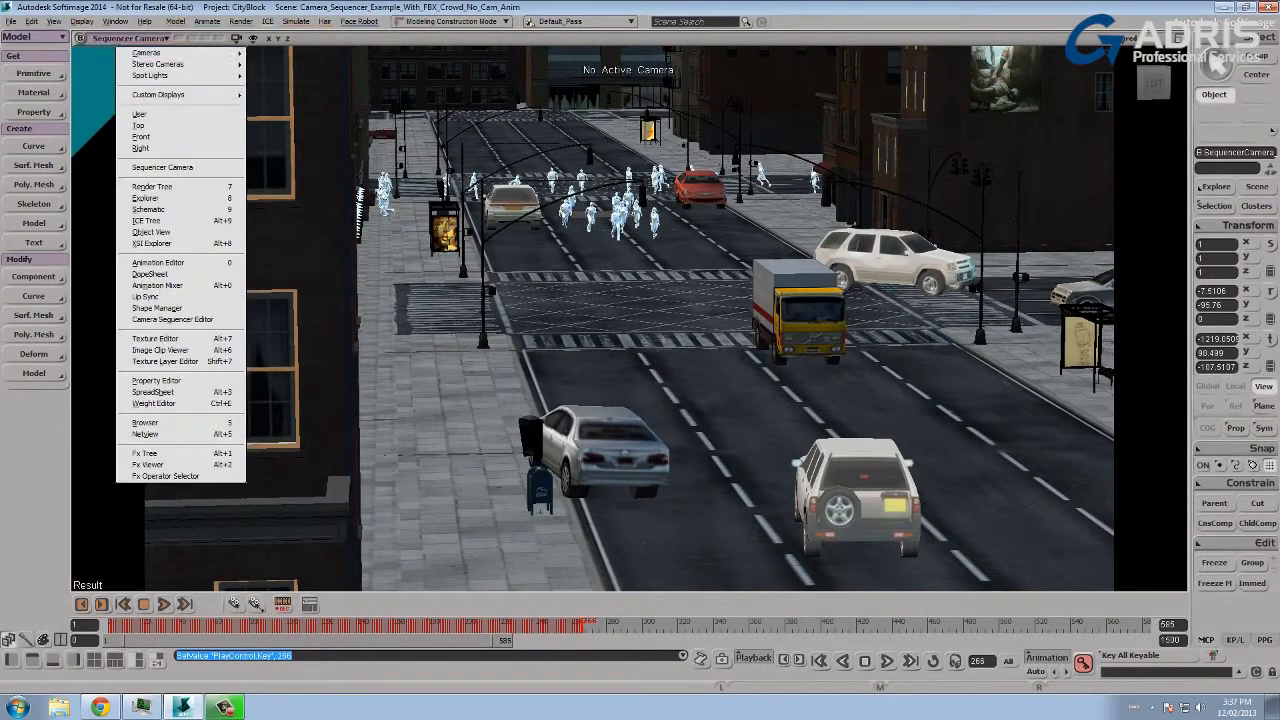
click(125, 38)
mouse_move(146, 52)
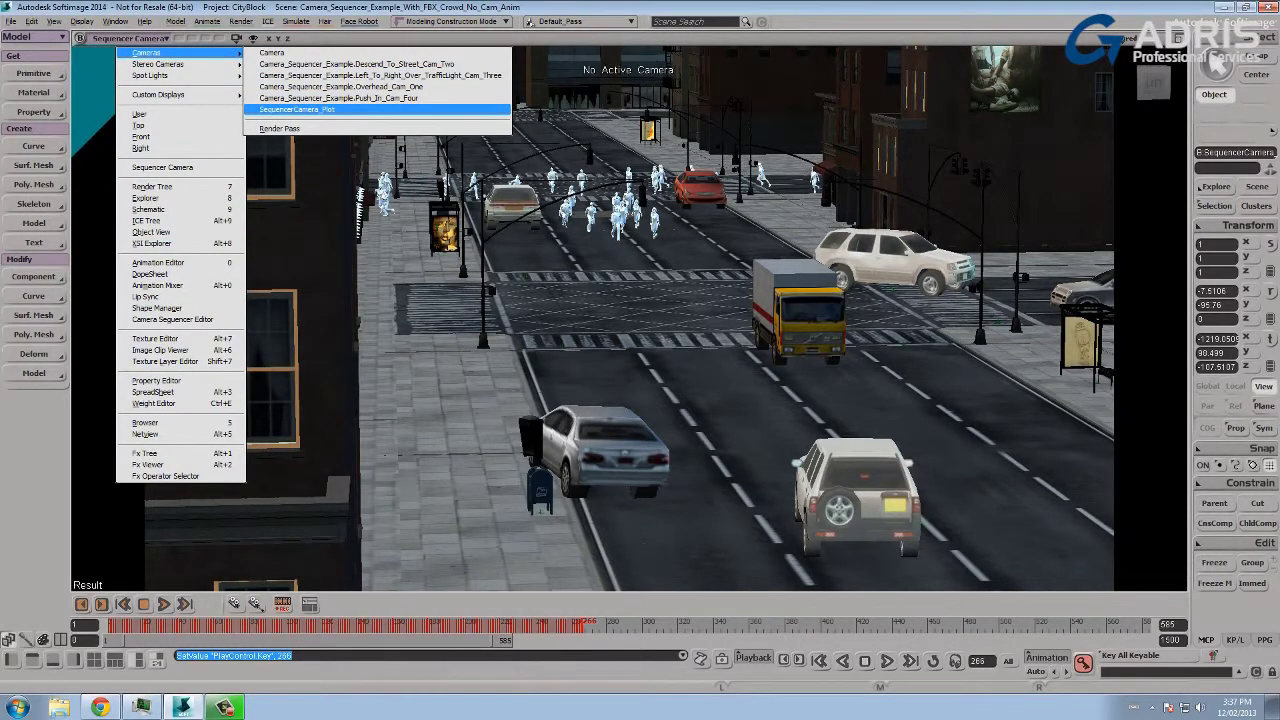
click(300, 109)
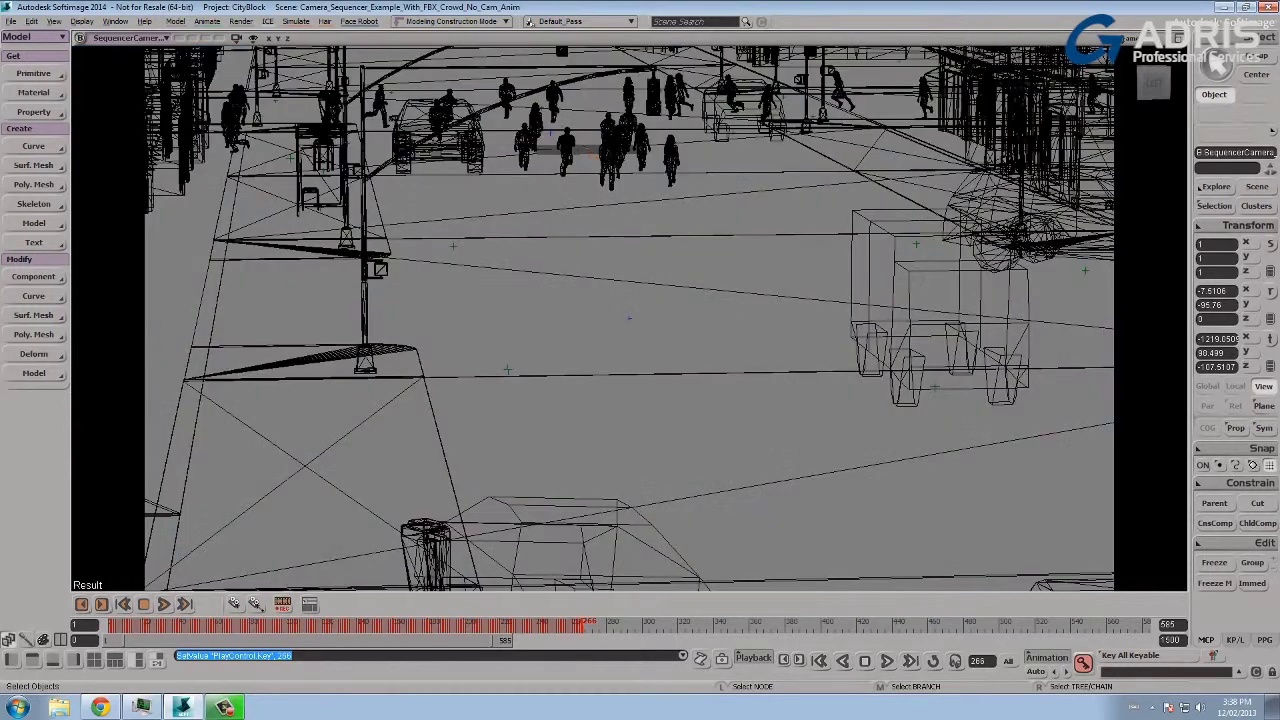
click(1130, 38)
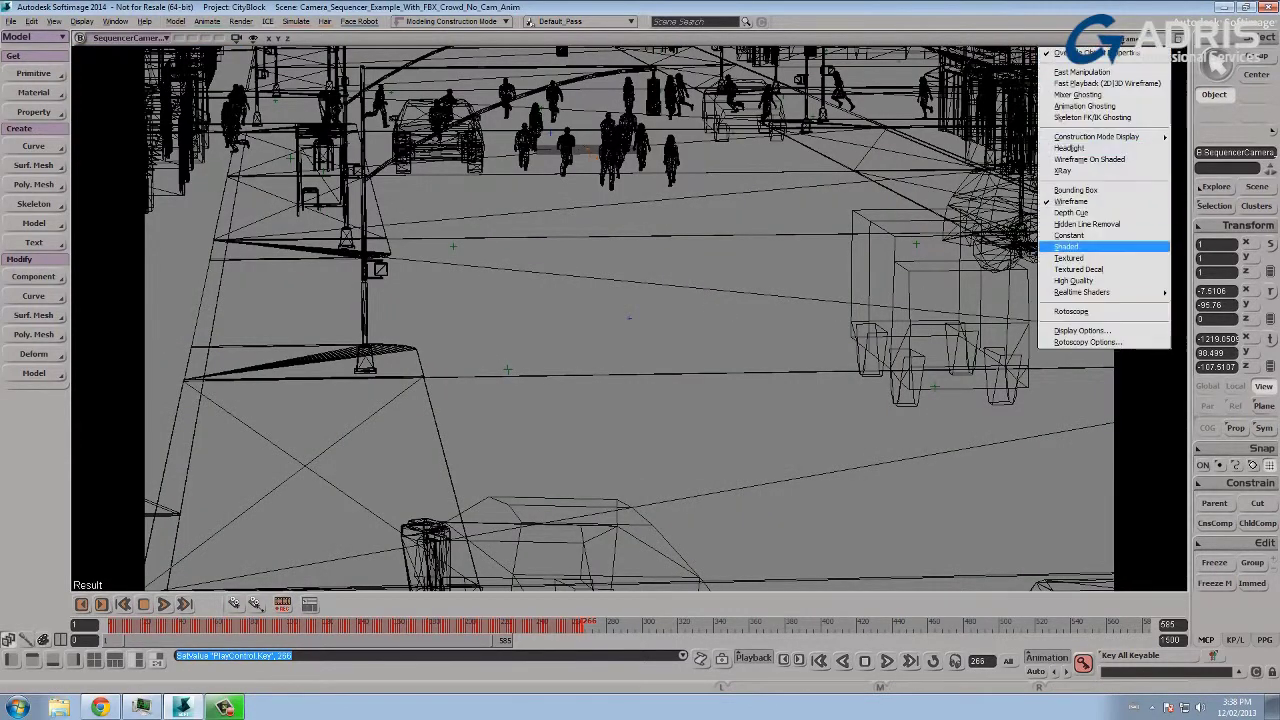
click(1070, 258)
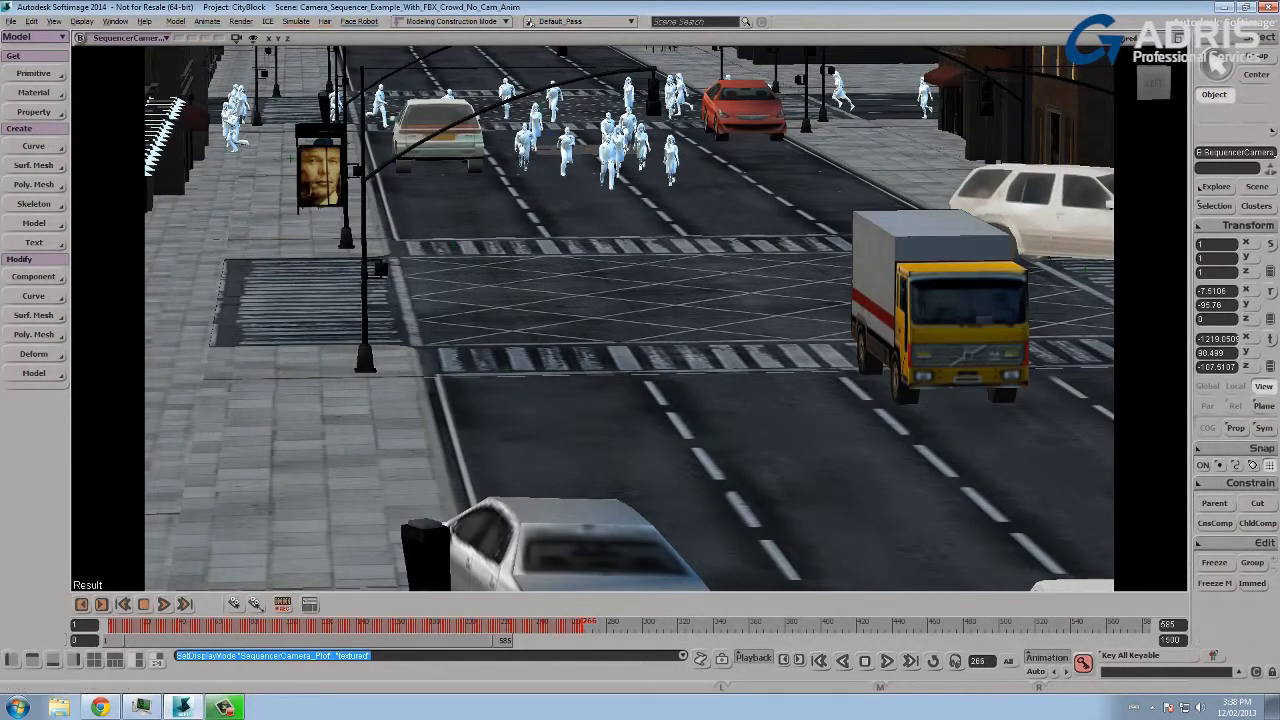